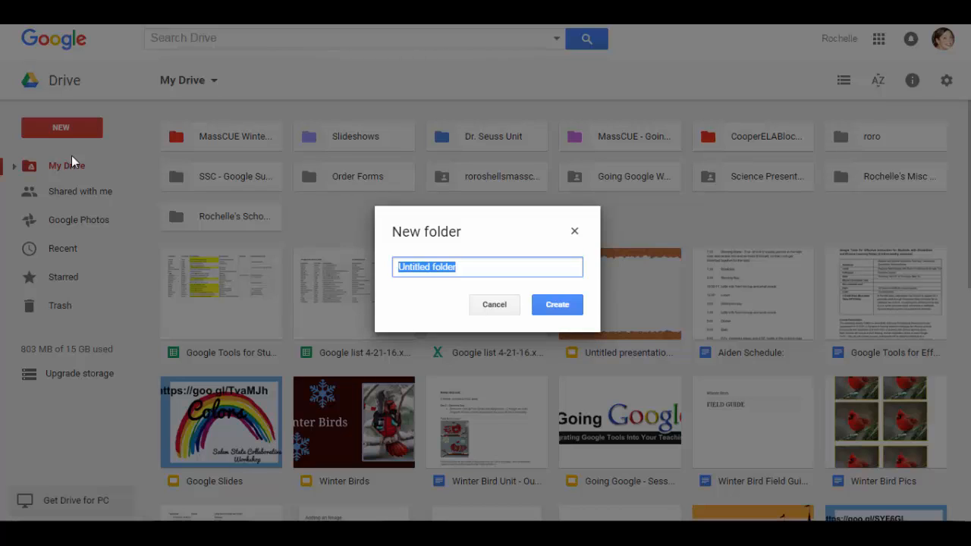
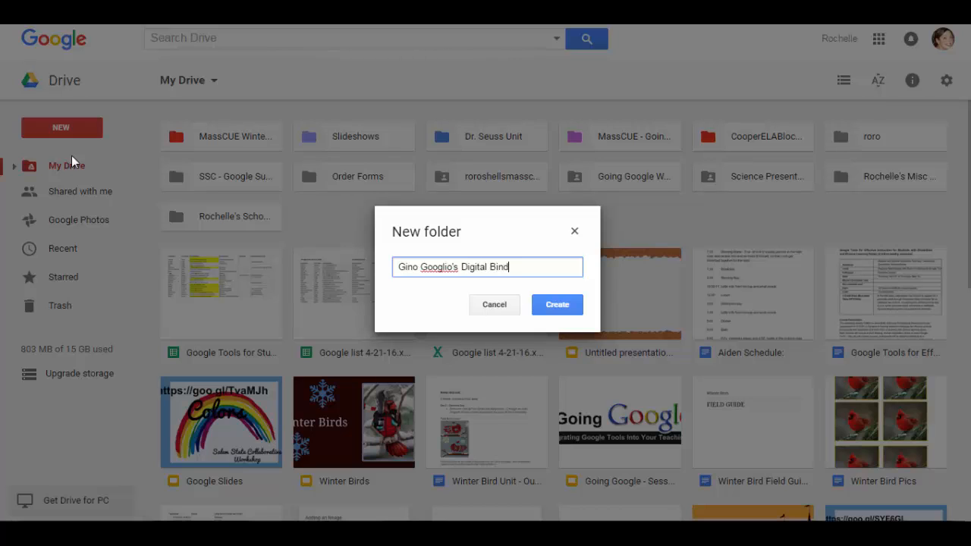
# Create a folder named for the student's Digital Binder in My Drive and give it a colour
pyautogui.click(556, 304)
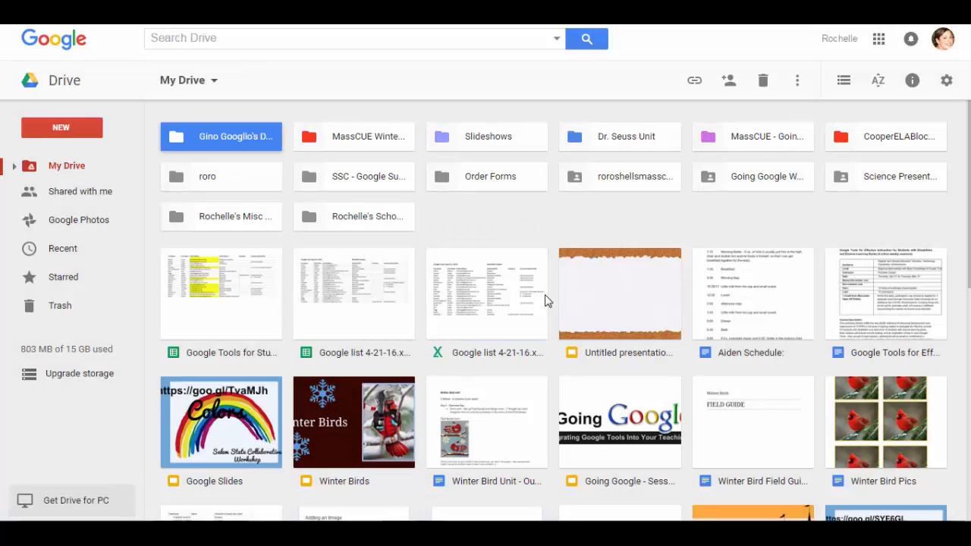
pyautogui.rightClick(213, 147)
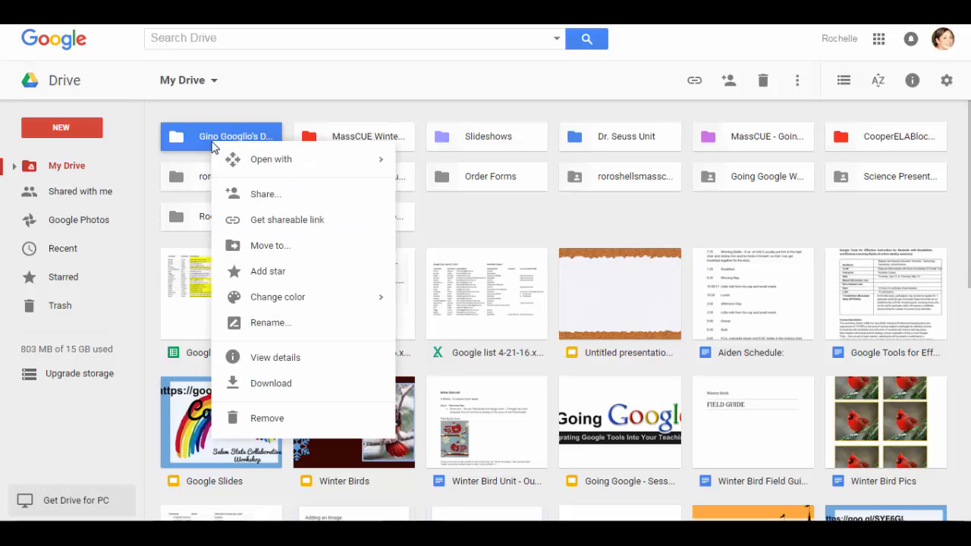
pyautogui.moveTo(261, 302)
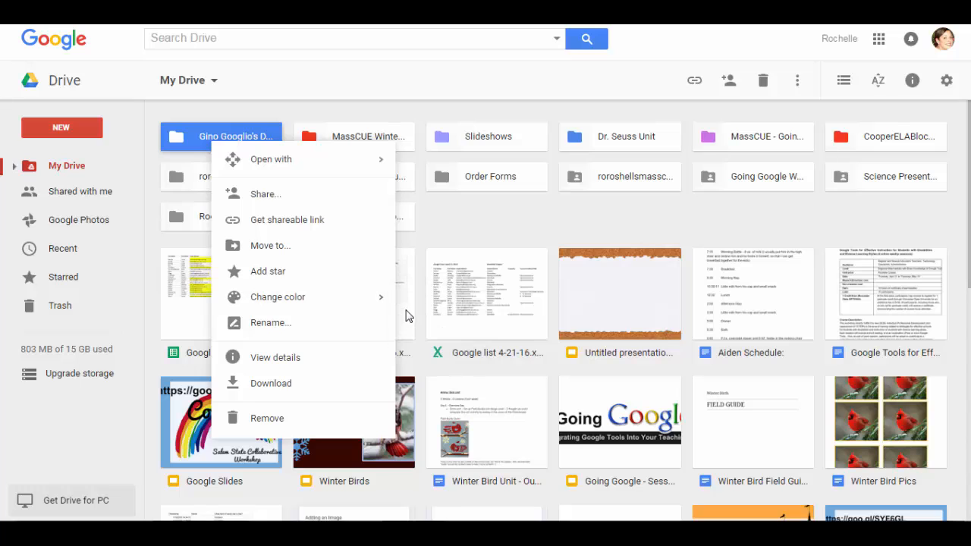
pyautogui.moveTo(350, 304)
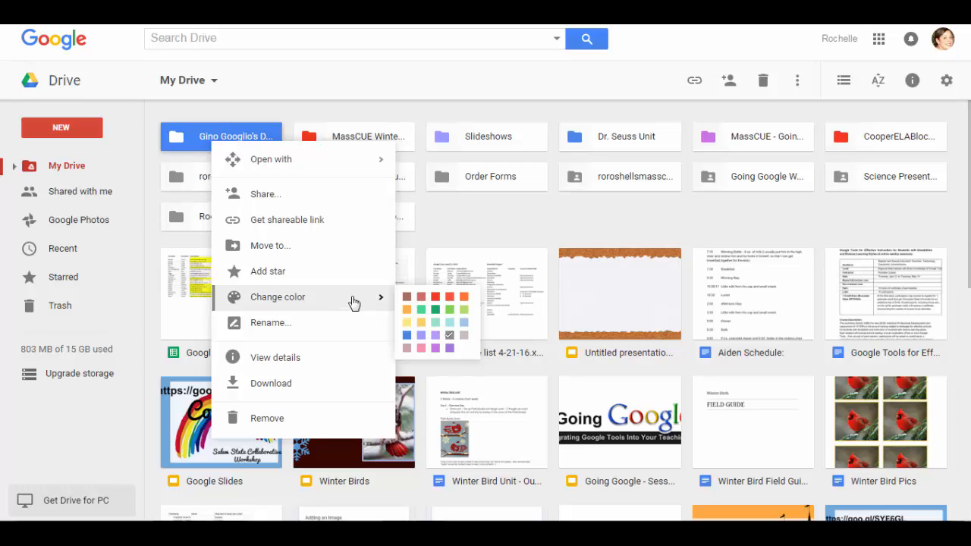
pyautogui.click(406, 312)
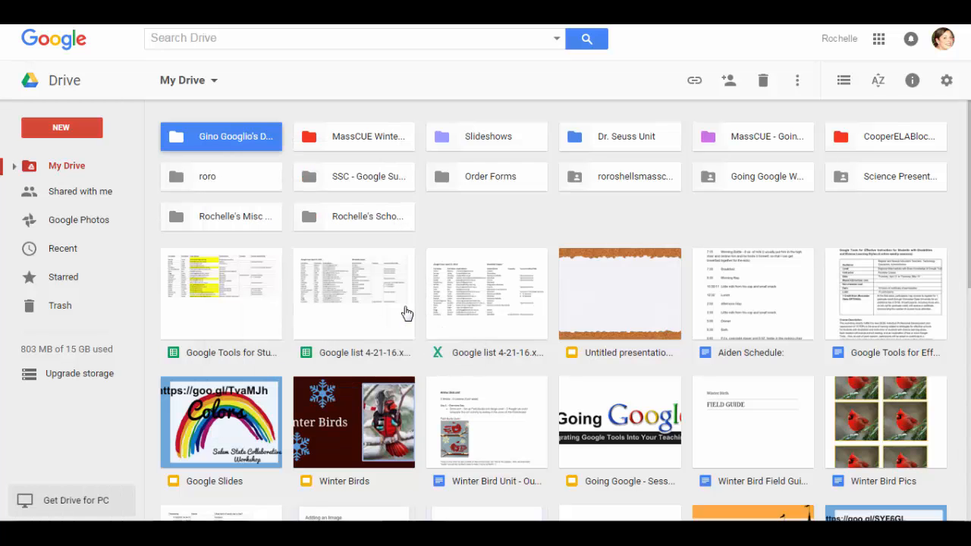
# Open the student's Digital Binder folder to view its empty contents
pyautogui.doubleClick(210, 141)
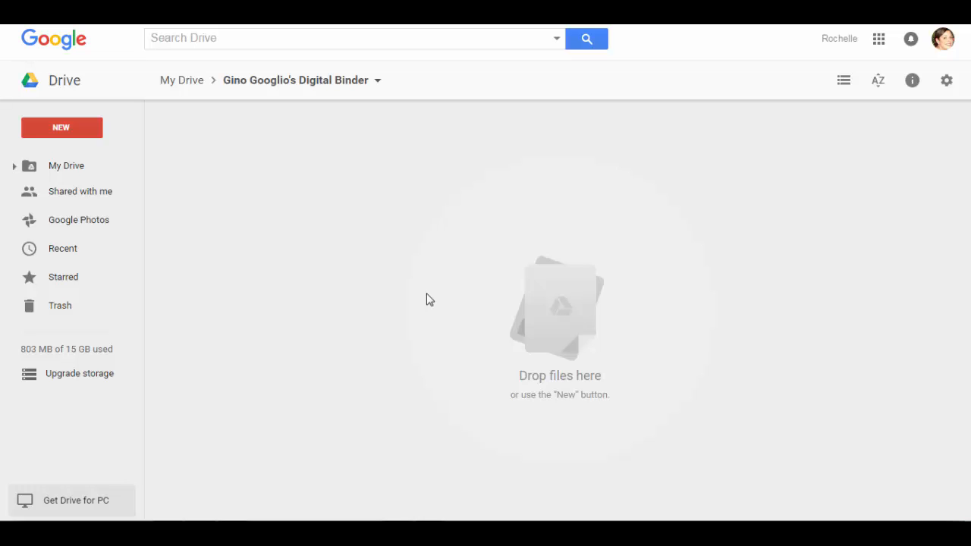
# Create a Math folder in the binder and colour it blue
pyautogui.click(75, 128)
pyautogui.click(85, 161)
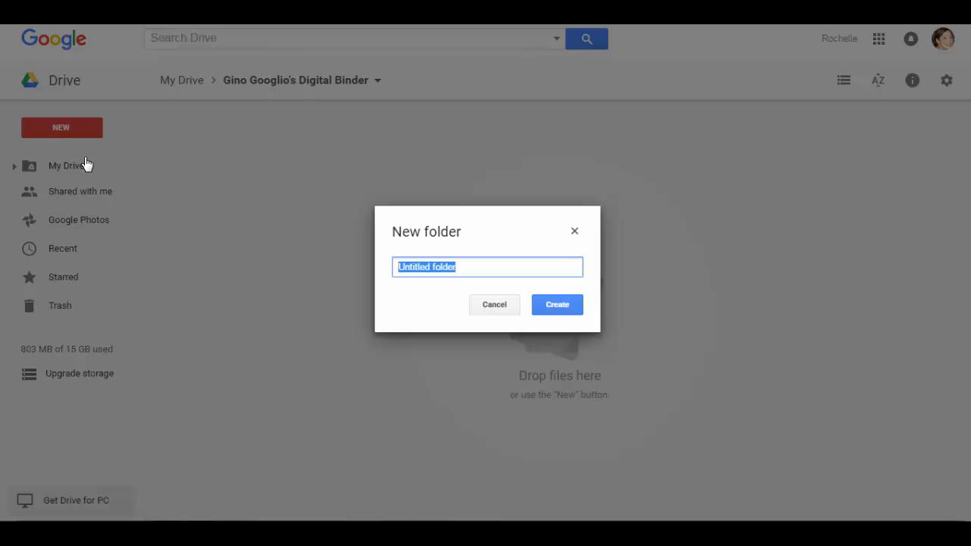
pyautogui.write('Math')
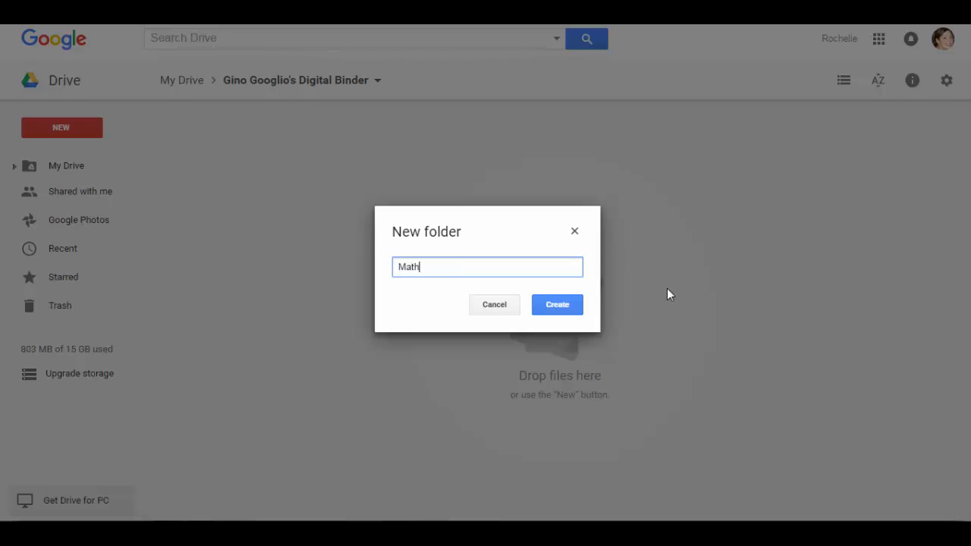
pyautogui.click(552, 305)
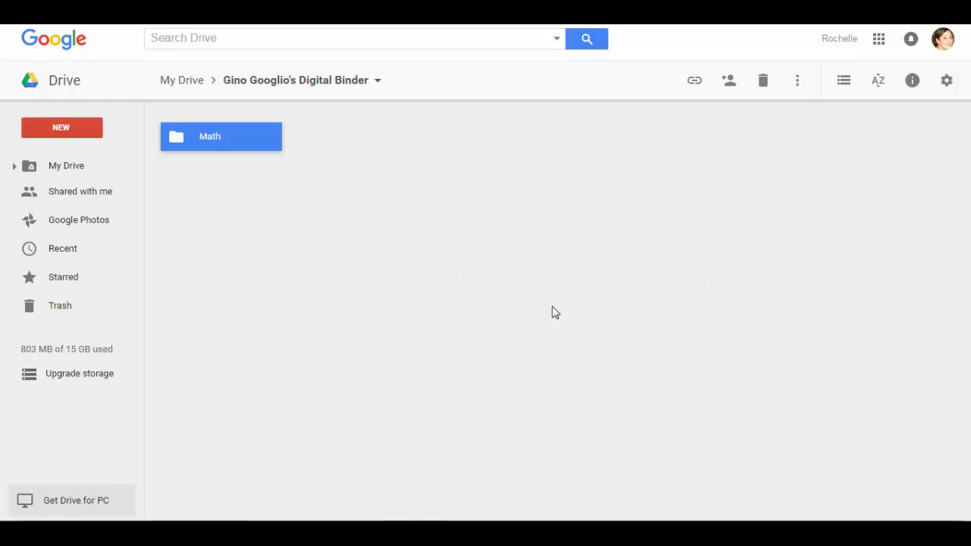
pyautogui.rightClick(231, 146)
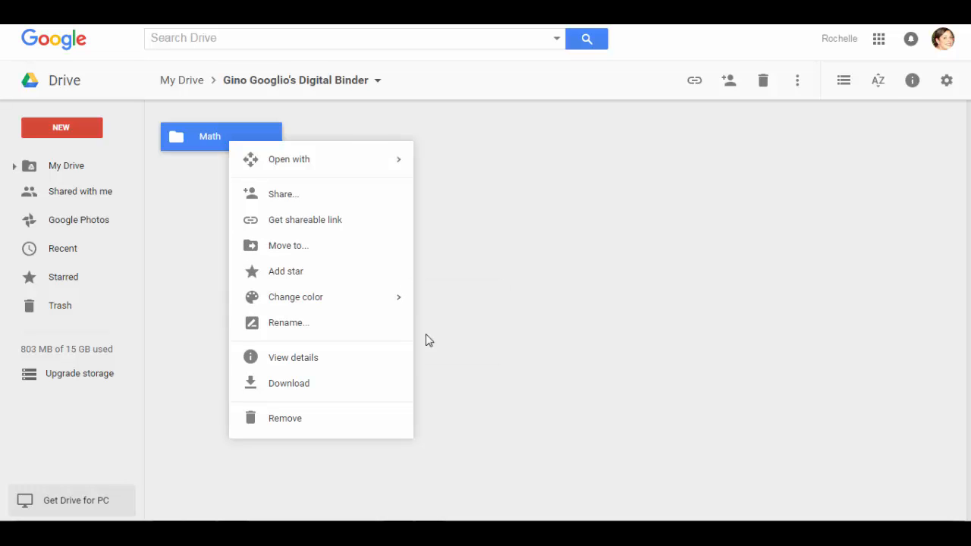
pyautogui.moveTo(369, 301)
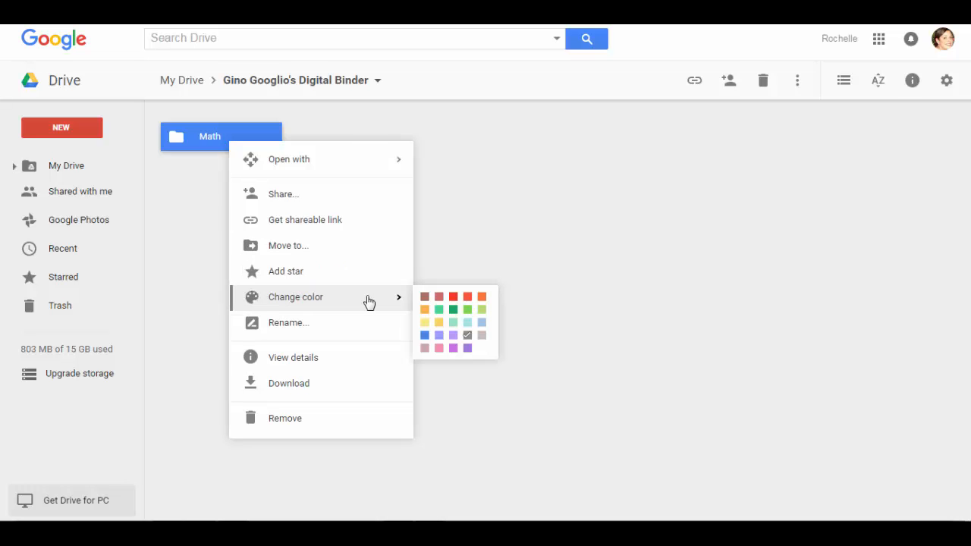
pyautogui.click(424, 336)
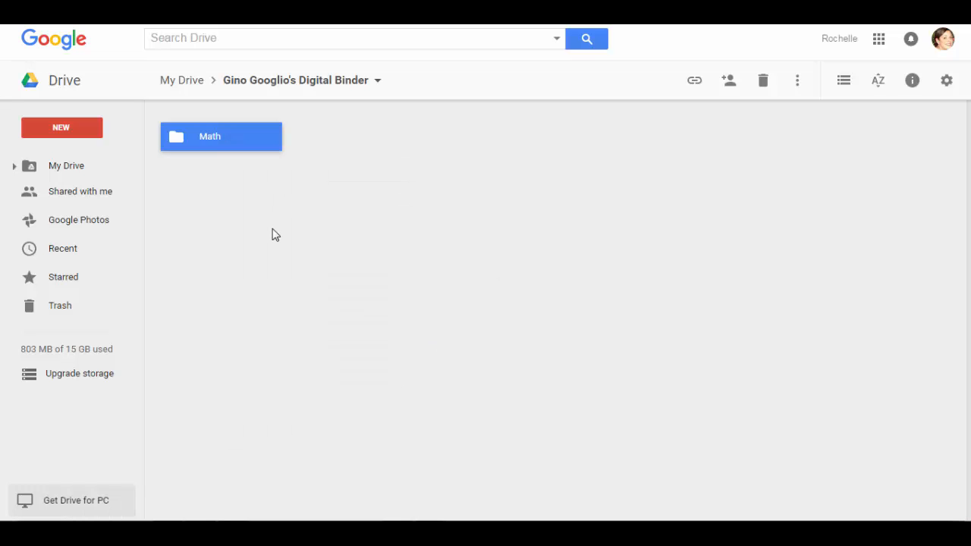
pyautogui.click(311, 143)
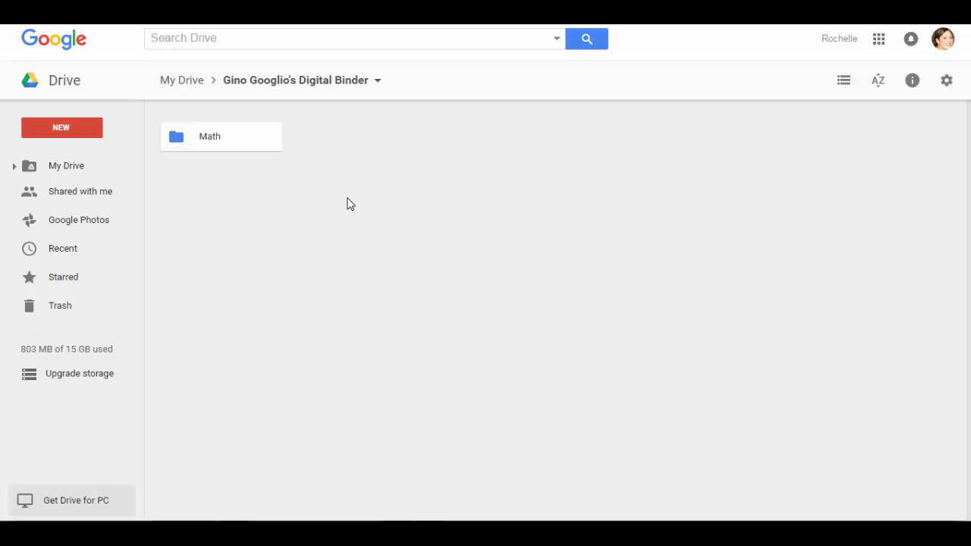
# Create an ELA folder in the binder and colour it red
pyautogui.click(65, 128)
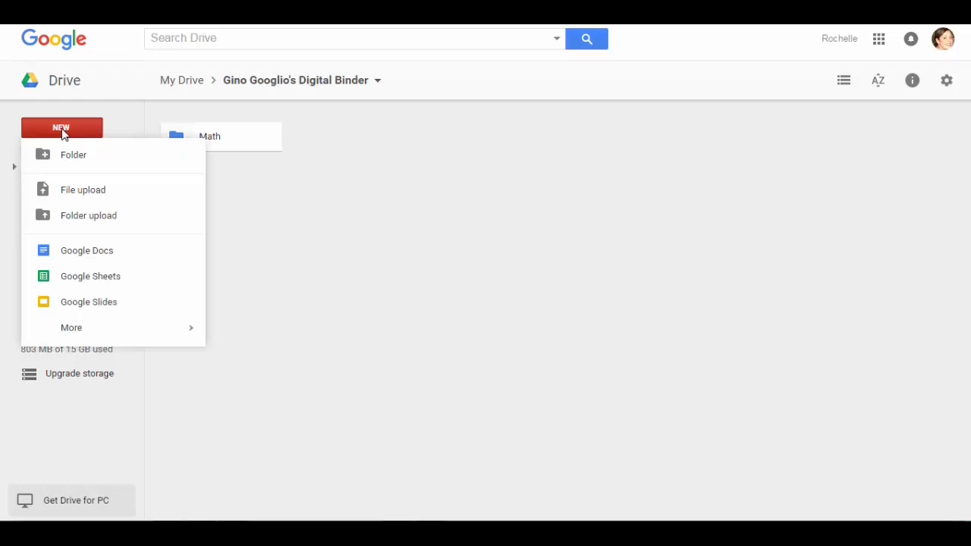
pyautogui.click(70, 156)
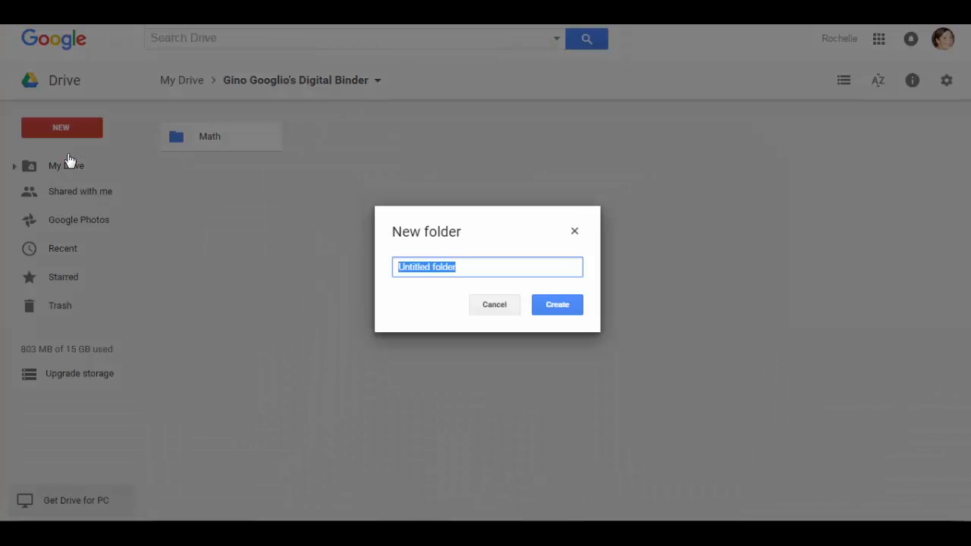
pyautogui.write('ELA')
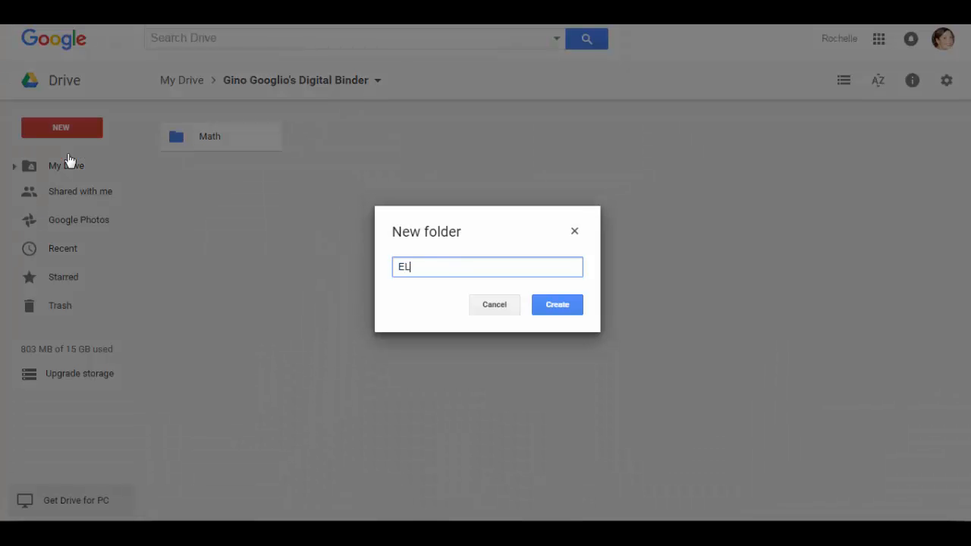
pyautogui.click(559, 305)
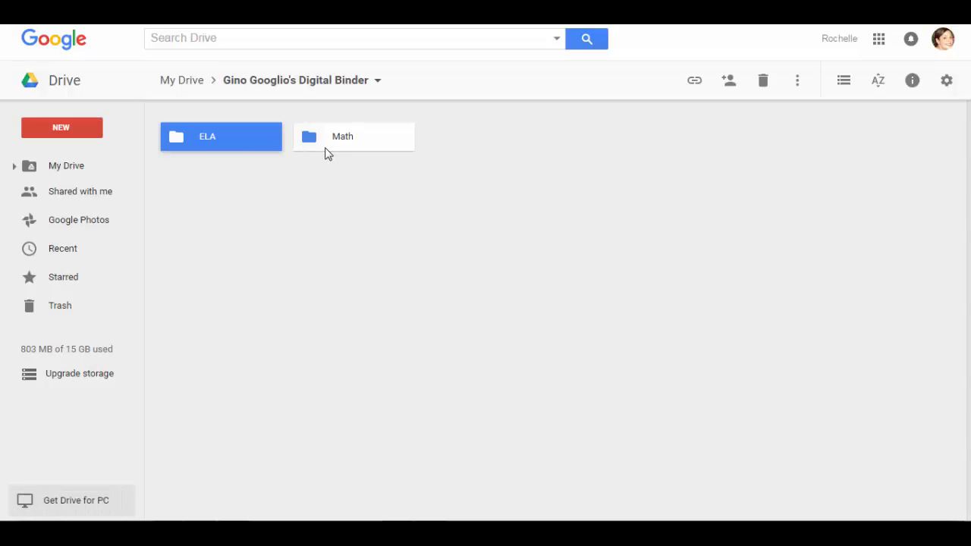
pyautogui.rightClick(241, 146)
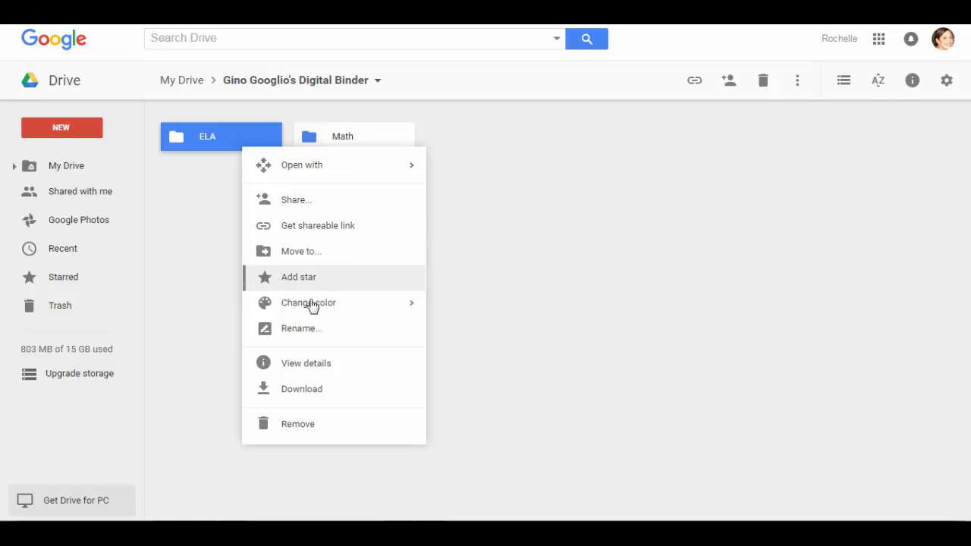
pyautogui.moveTo(312, 304)
pyautogui.click(466, 303)
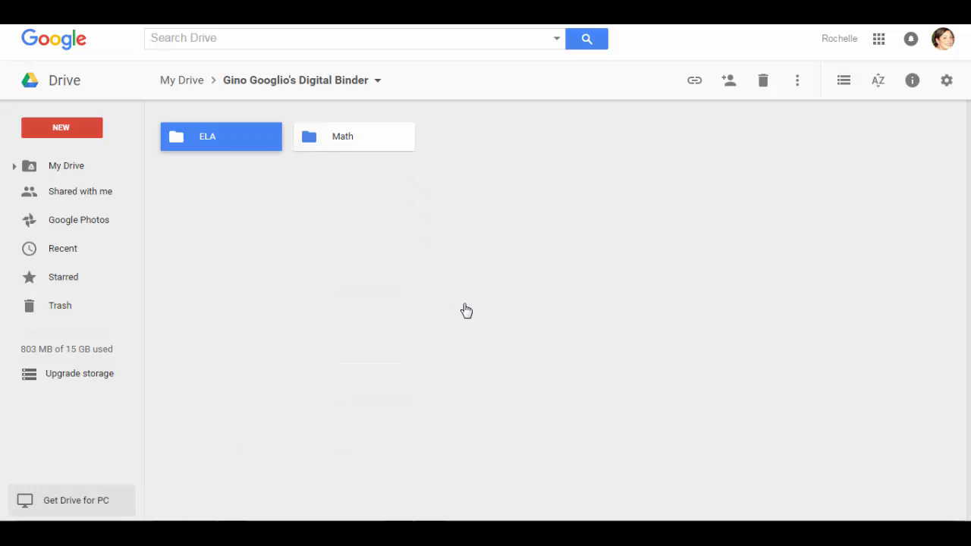
# Create a Science folder in the binder and colour it purple
pyautogui.click(91, 130)
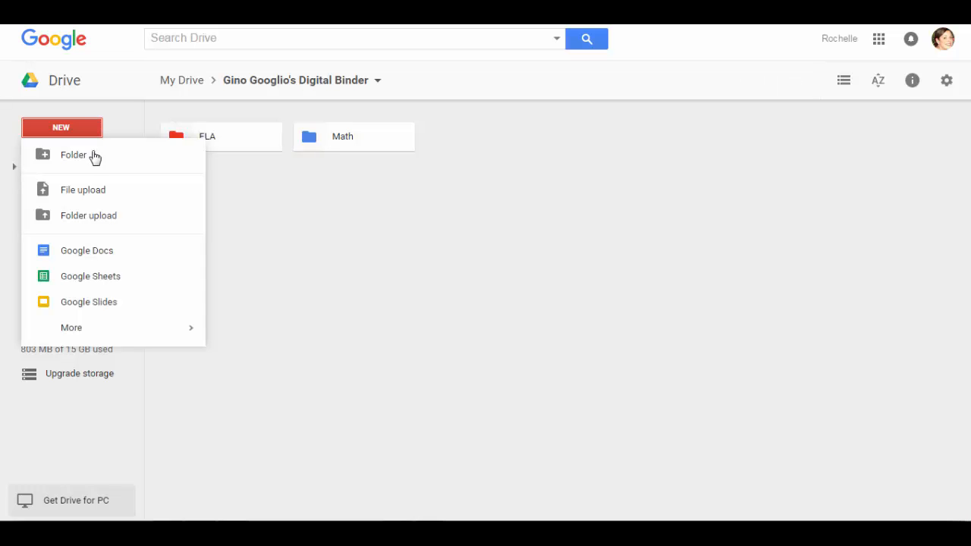
pyautogui.click(92, 156)
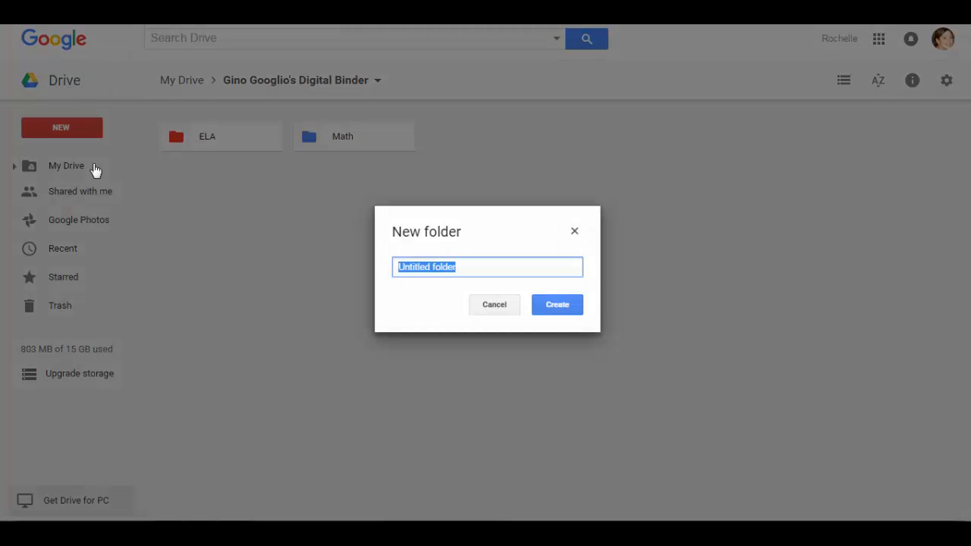
pyautogui.write('Science')
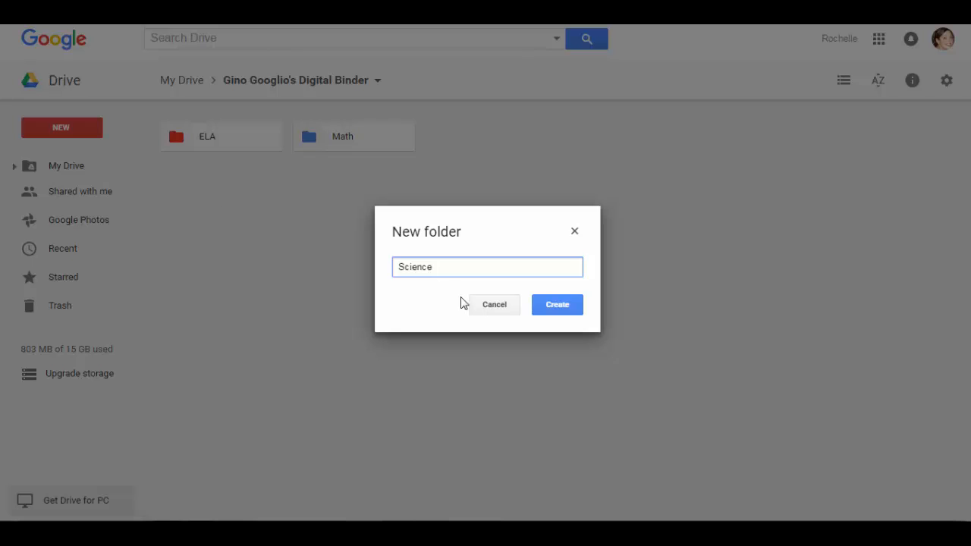
pyautogui.click(573, 306)
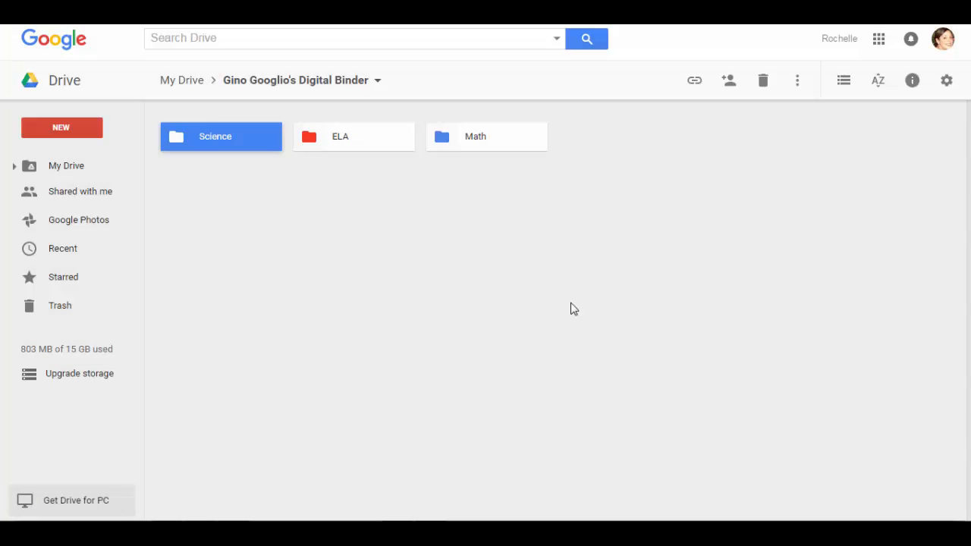
pyautogui.rightClick(208, 135)
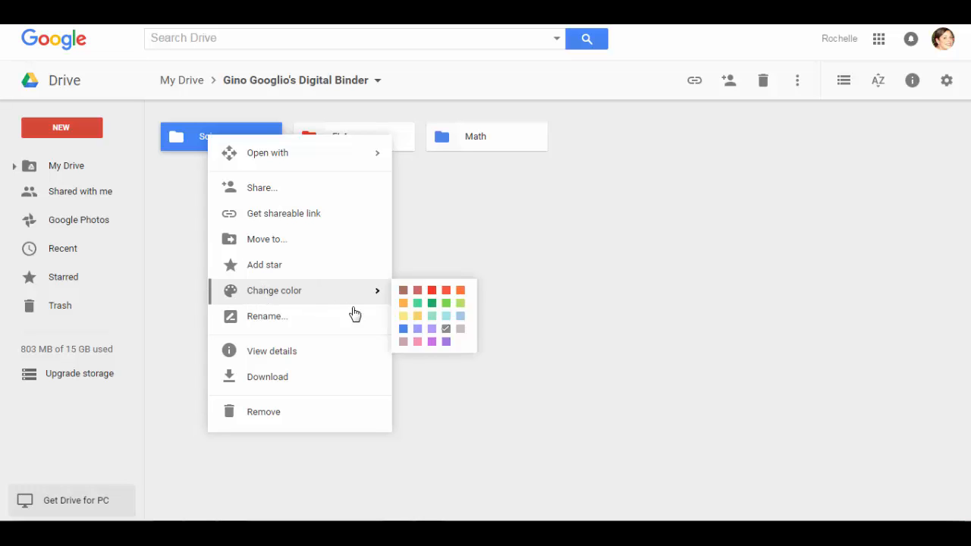
pyautogui.moveTo(344, 291)
pyautogui.click(445, 343)
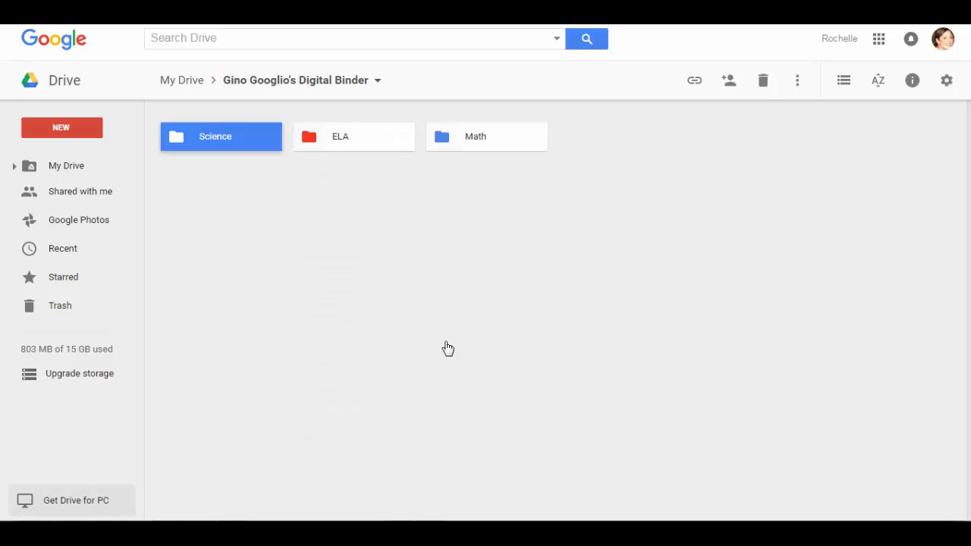
# Create a Social Studies folder and colour it yellow
pyautogui.click(74, 136)
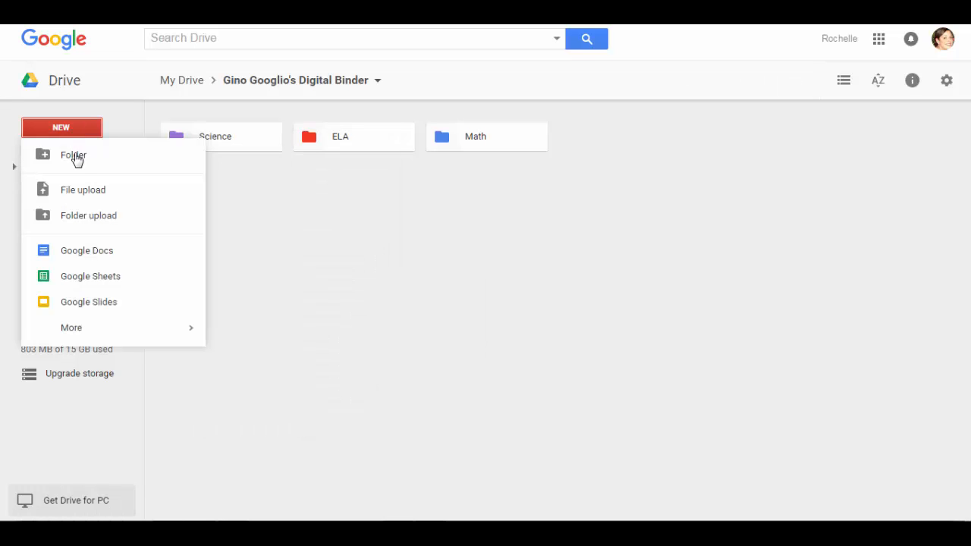
pyautogui.click(76, 156)
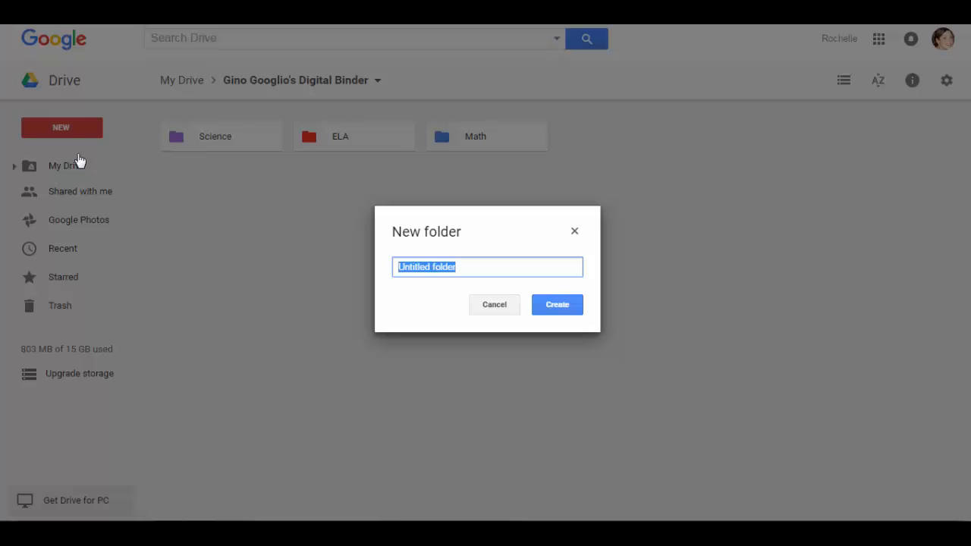
pyautogui.write('Social St')
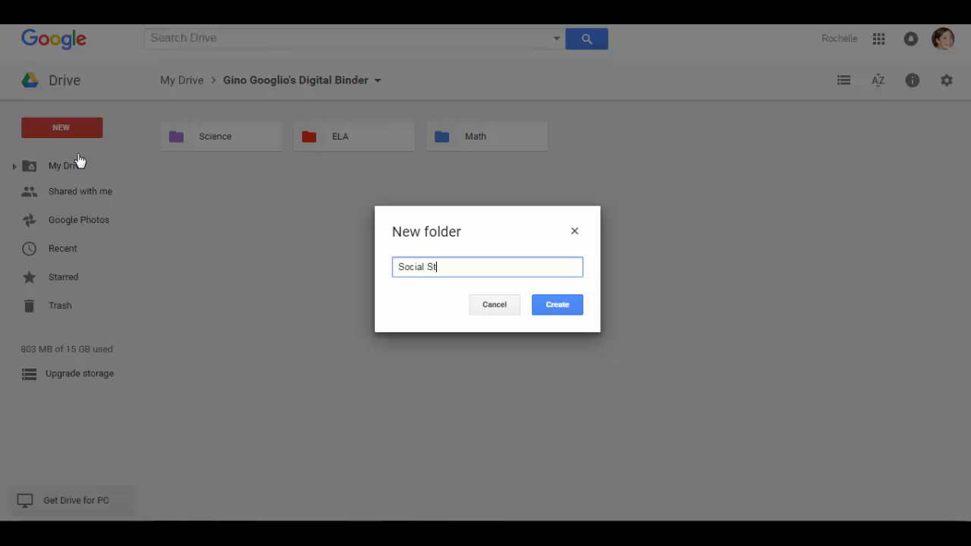
pyautogui.write('udies')
pyautogui.click(559, 304)
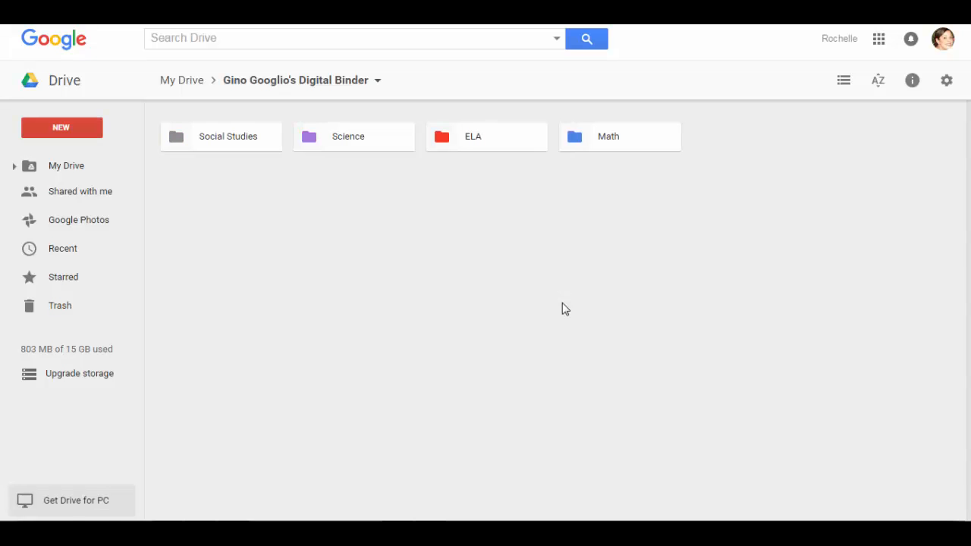
pyautogui.rightClick(216, 143)
pyautogui.moveTo(286, 296)
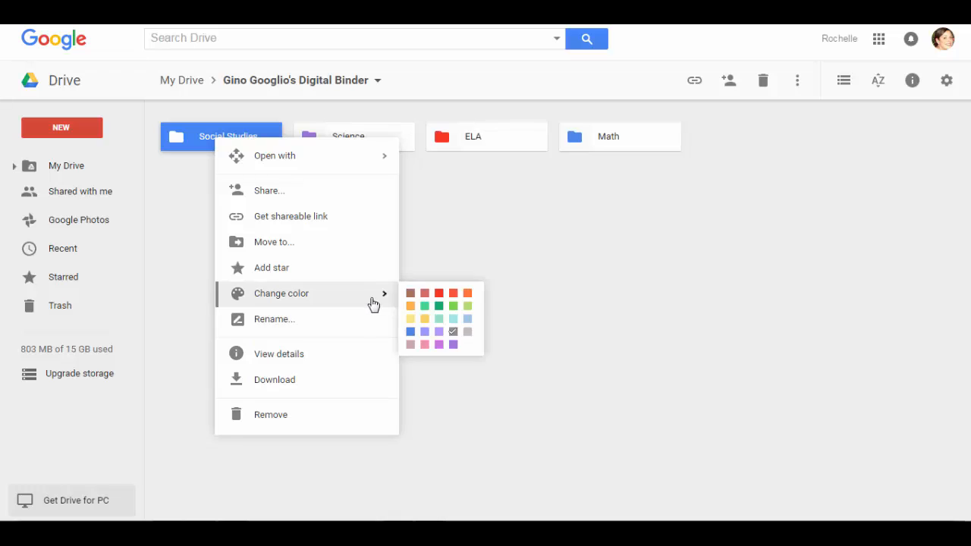
pyautogui.click(423, 319)
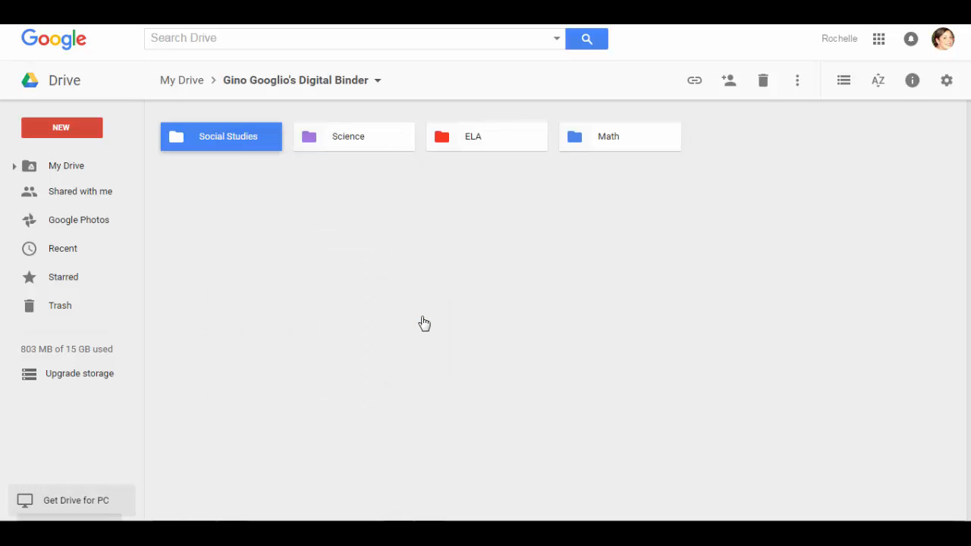
# Add a green 'Parent communication/ Notices' folder to the binder, then open the Math folder
pyautogui.click(61, 127)
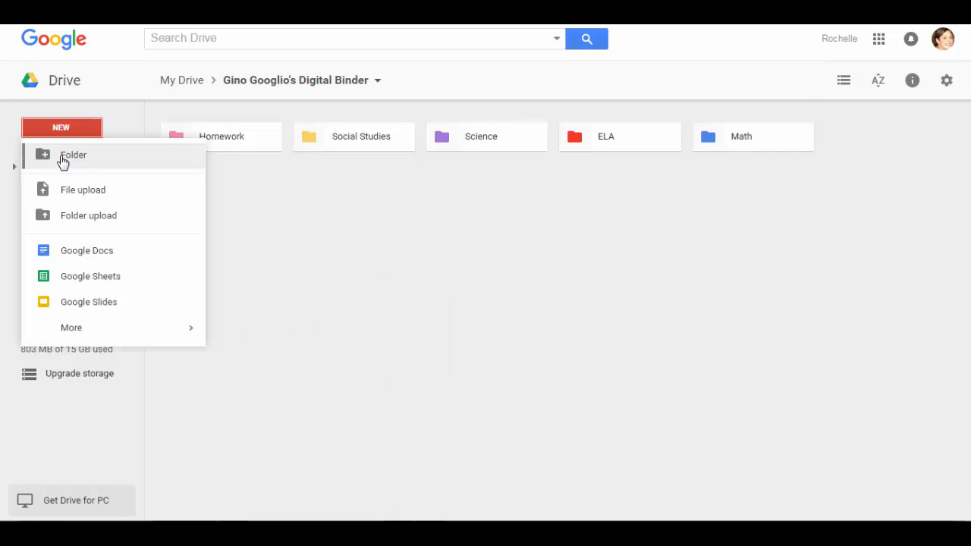
pyautogui.click(63, 157)
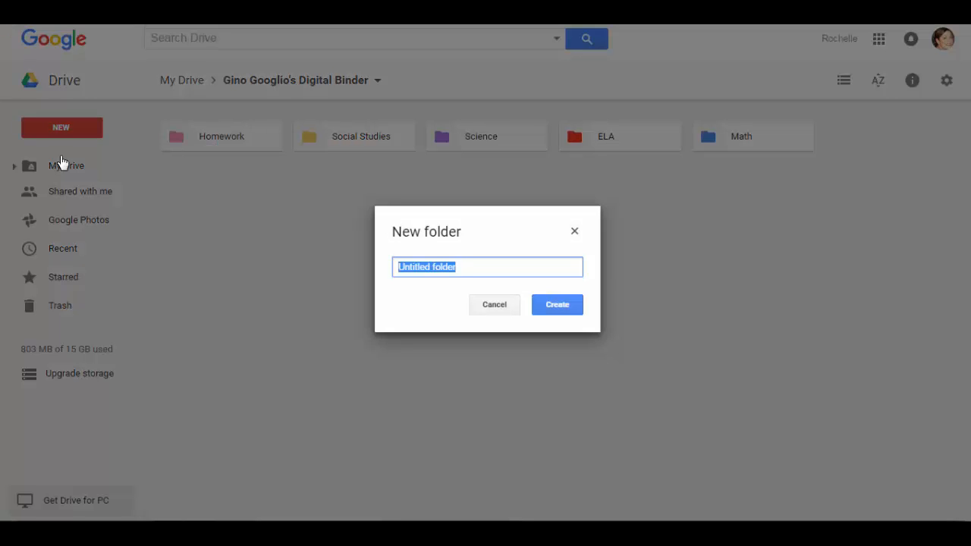
pyautogui.write('Parent comm')
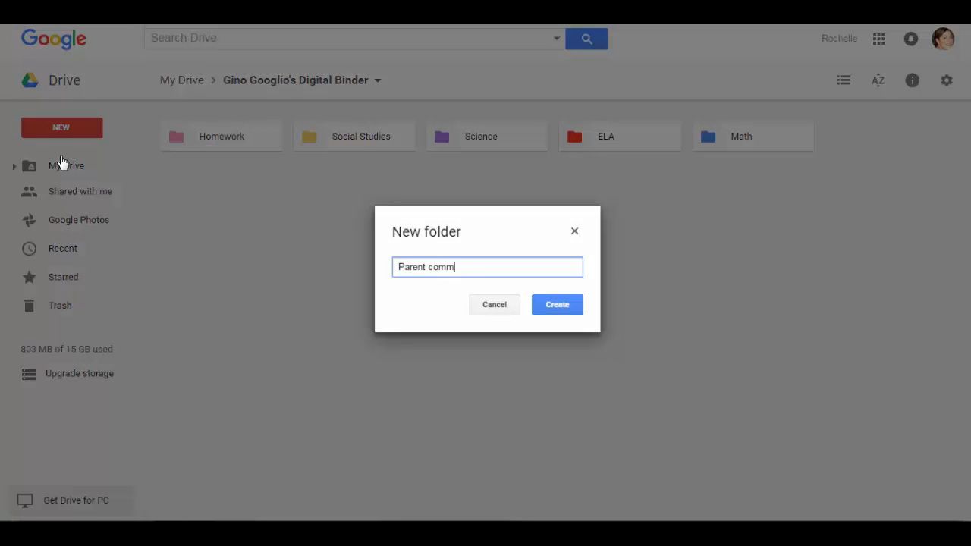
pyautogui.write('unic')
pyautogui.write('n/ Notices')
pyautogui.click(554, 304)
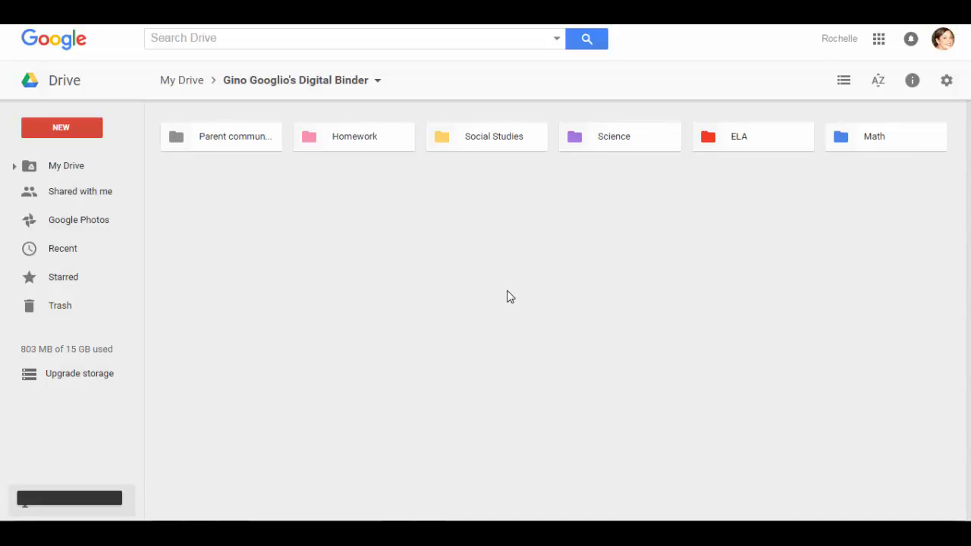
pyautogui.rightClick(243, 141)
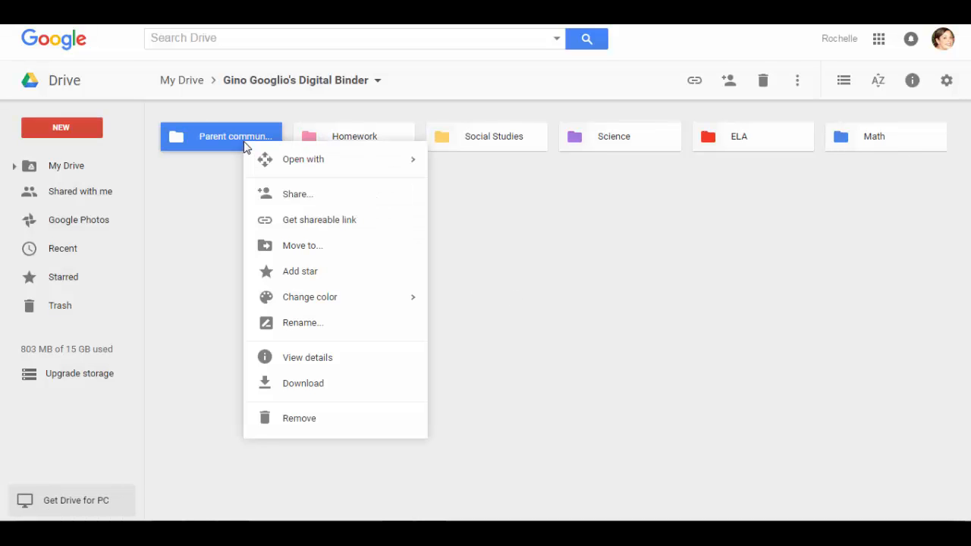
pyautogui.moveTo(309, 299)
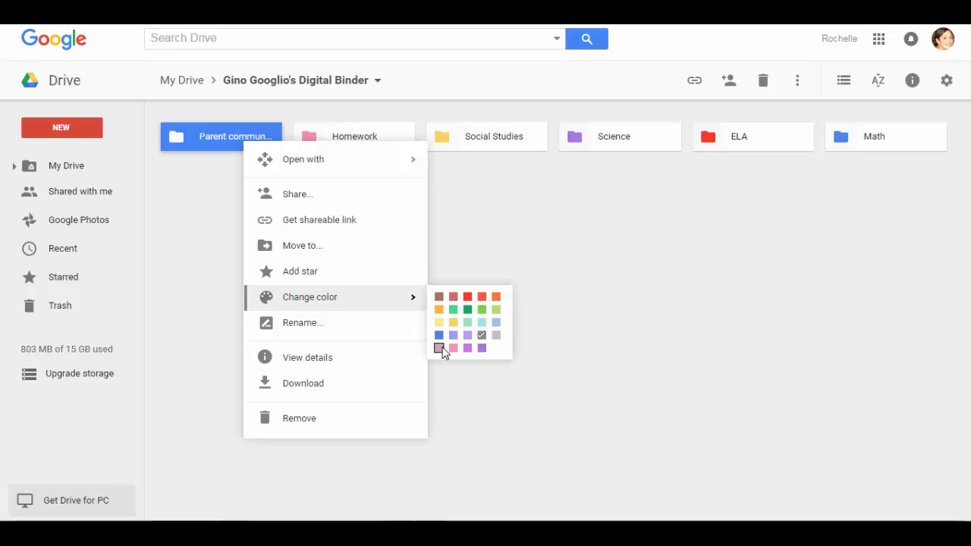
pyautogui.click(483, 313)
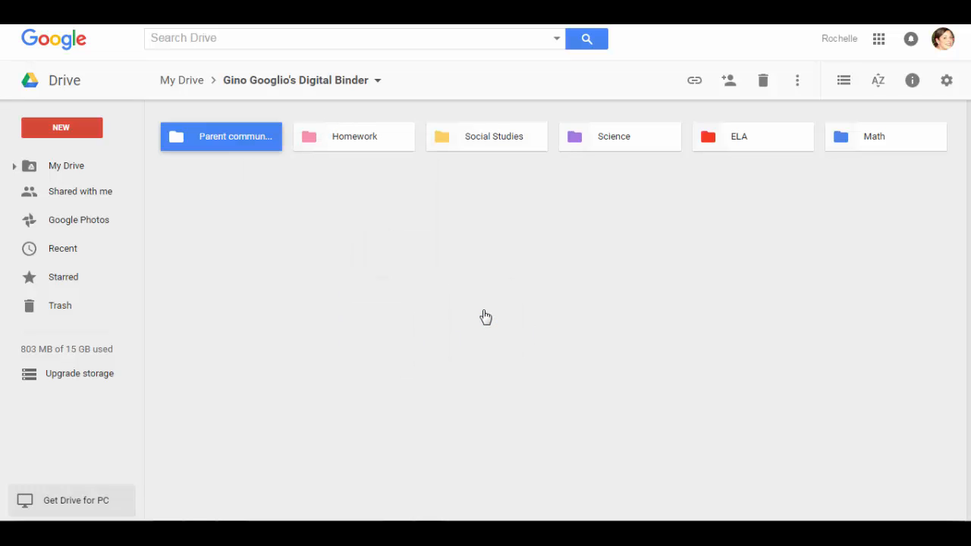
pyautogui.click(404, 313)
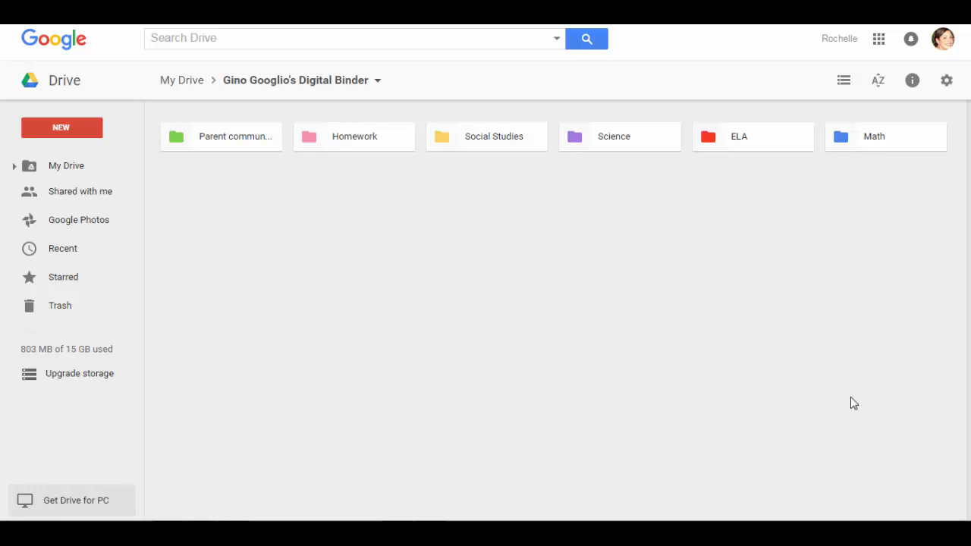
pyautogui.doubleClick(872, 140)
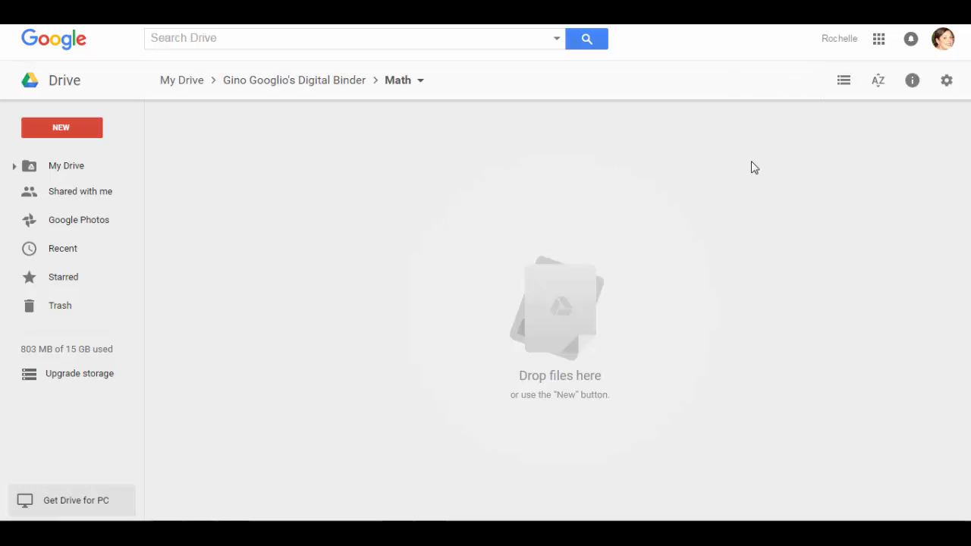
# Create a 'Unit 1 - Fractions' folder inside Math and colour it blue
pyautogui.click(70, 133)
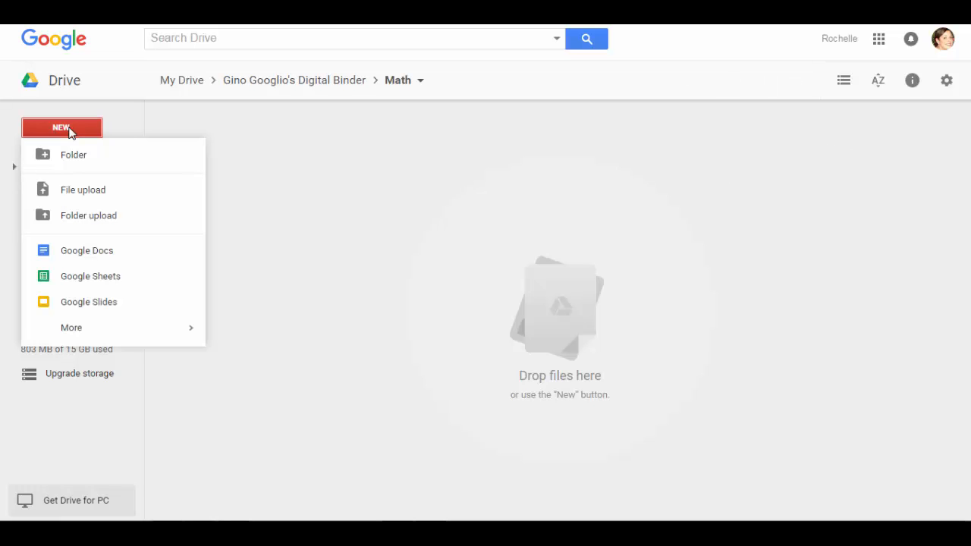
pyautogui.click(73, 155)
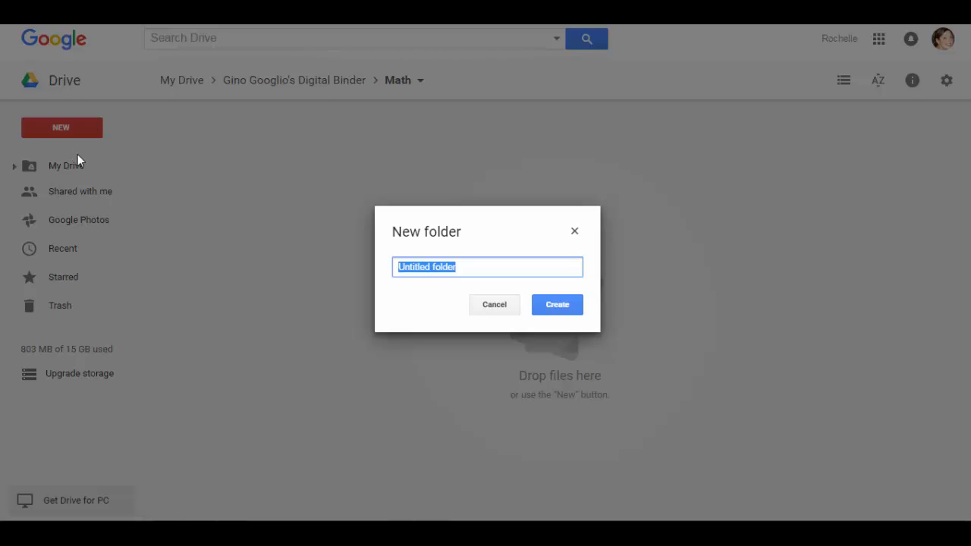
pyautogui.write('Unit 1')
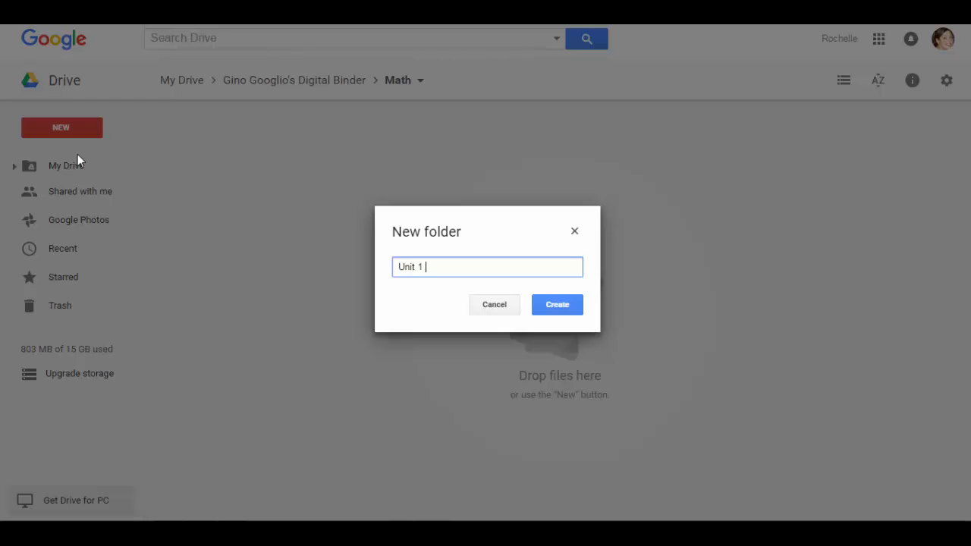
pyautogui.write(' - Fractions')
pyautogui.click(567, 305)
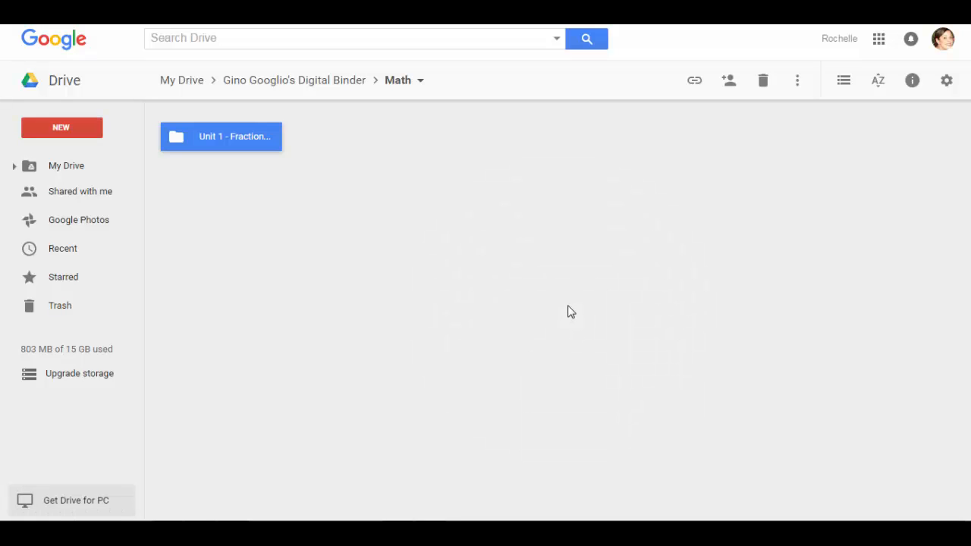
pyautogui.rightClick(229, 141)
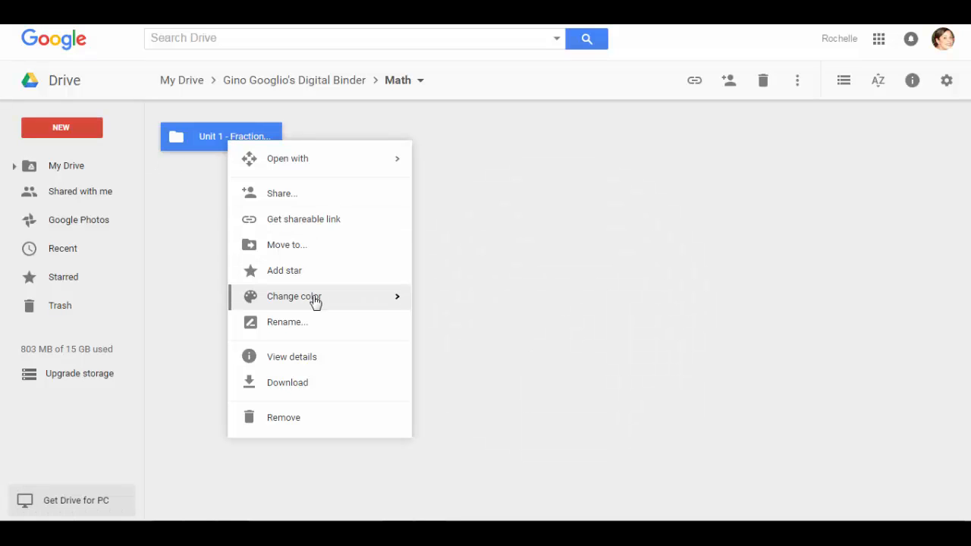
pyautogui.moveTo(357, 305)
pyautogui.click(423, 336)
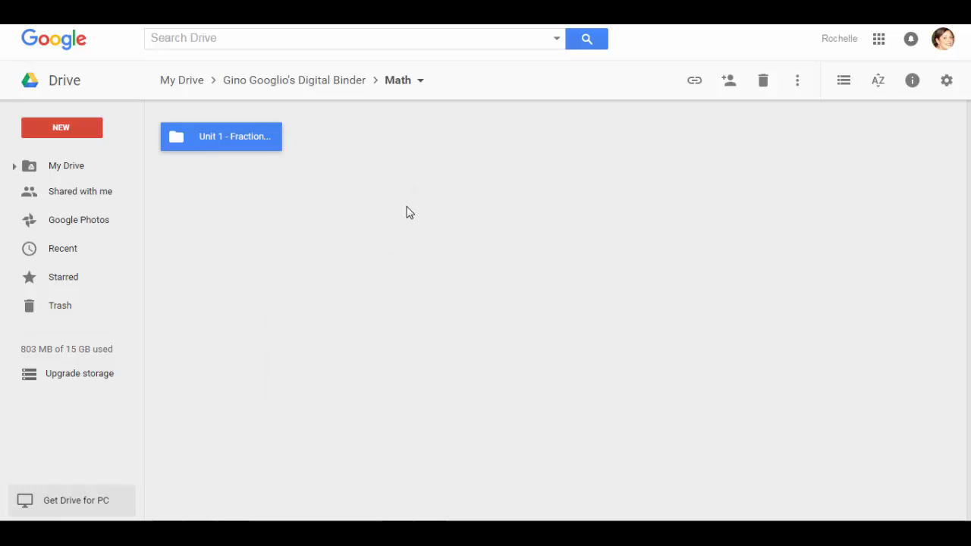
pyautogui.click(212, 188)
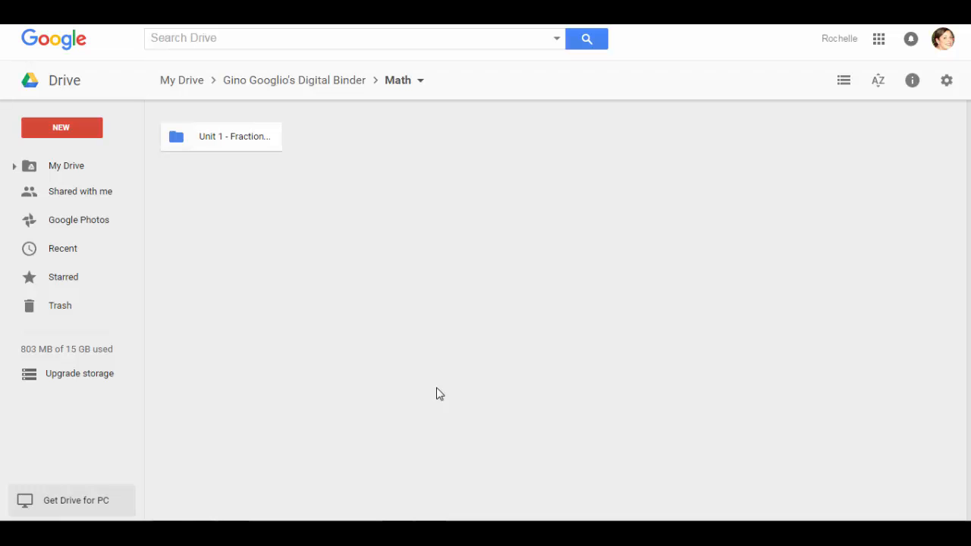
# Create a 'Unit 2 - Statistical Landmarks' folder in Math and colour it blue
pyautogui.click(61, 131)
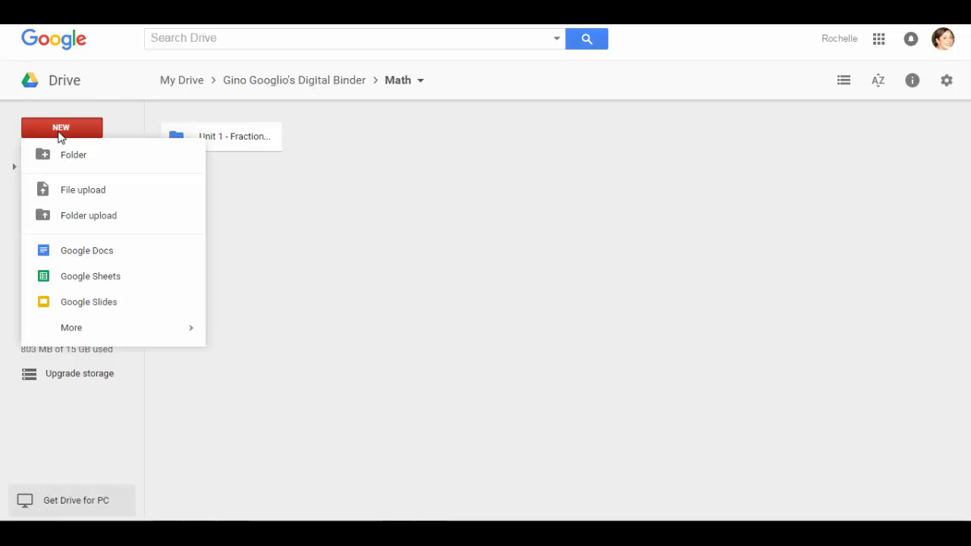
pyautogui.click(67, 157)
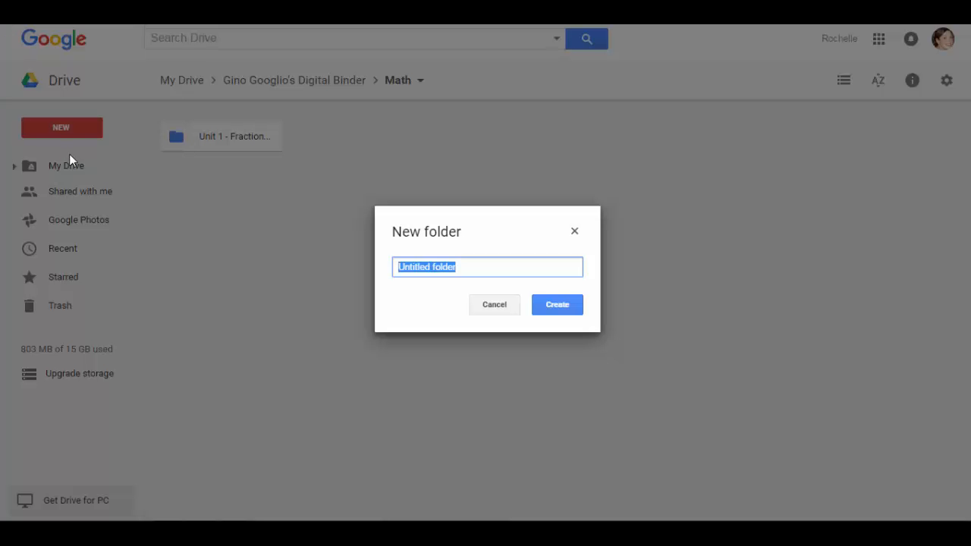
pyautogui.write('Unit ')
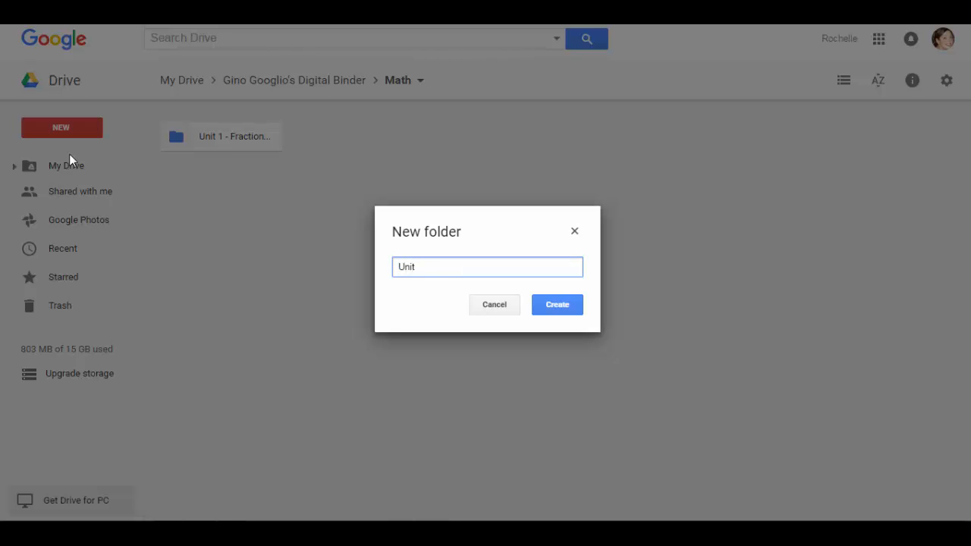
pyautogui.write('2 - Statistical Landmarks')
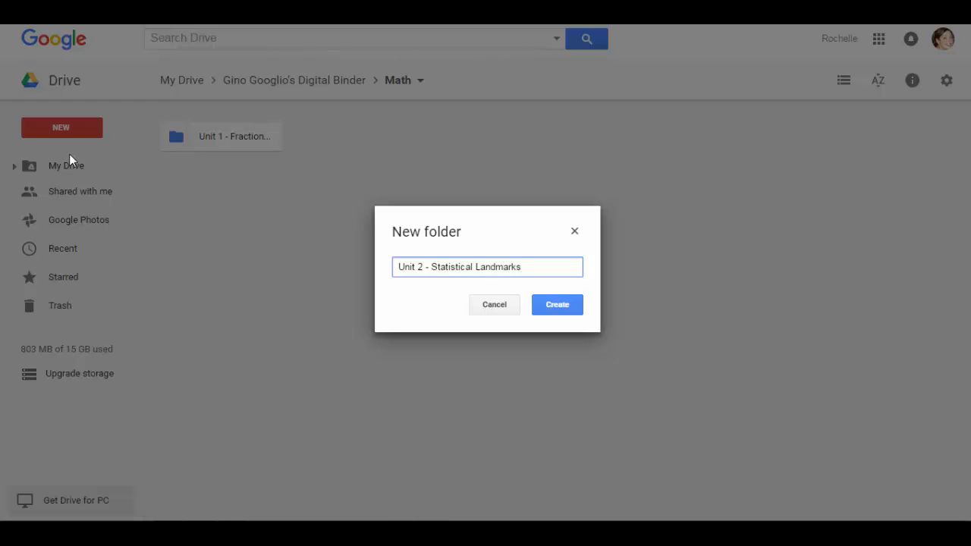
pyautogui.click(557, 305)
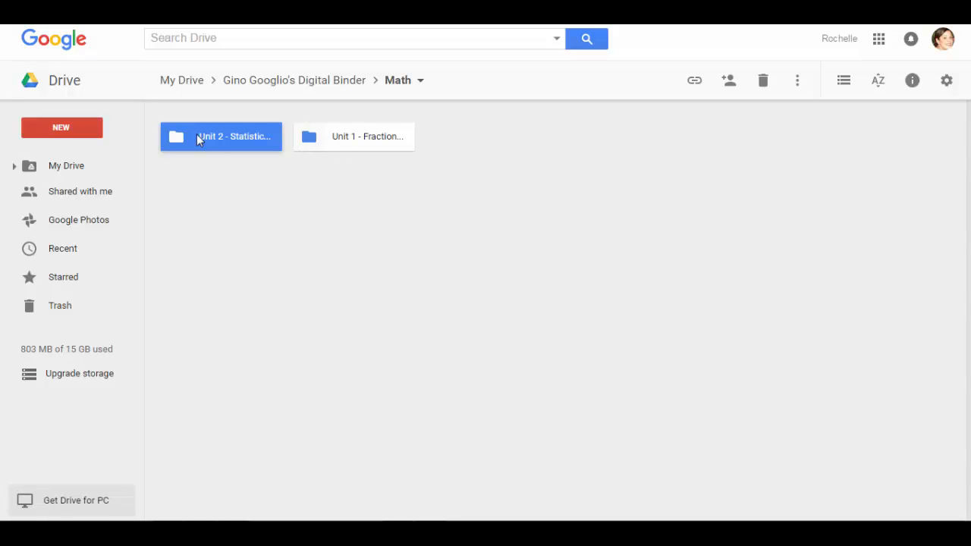
pyautogui.rightClick(197, 137)
pyautogui.moveTo(268, 297)
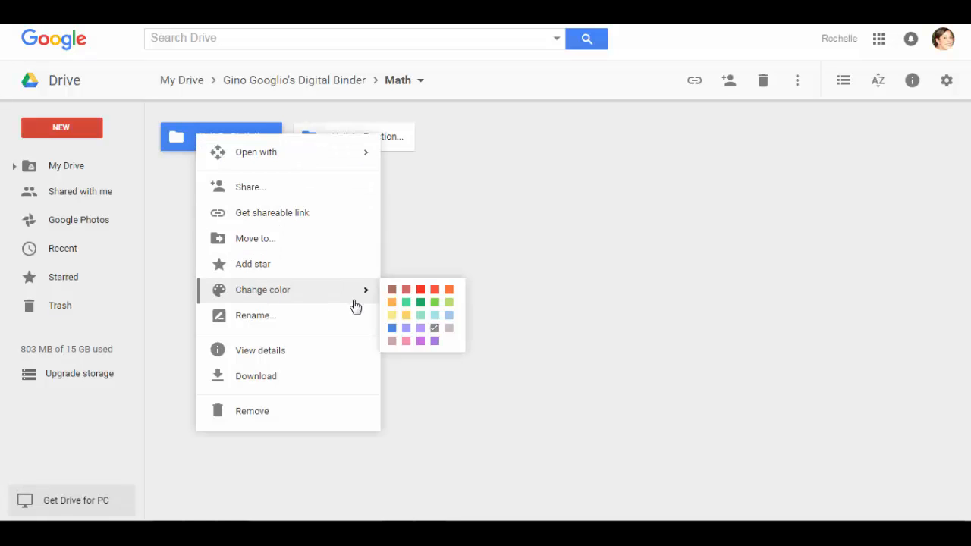
pyautogui.click(388, 334)
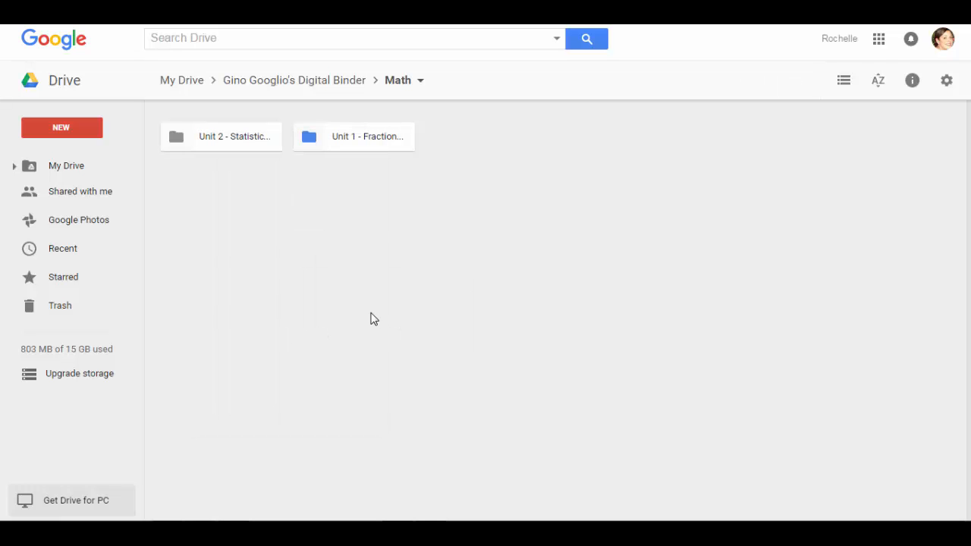
pyautogui.rightClick(197, 139)
pyautogui.moveTo(284, 301)
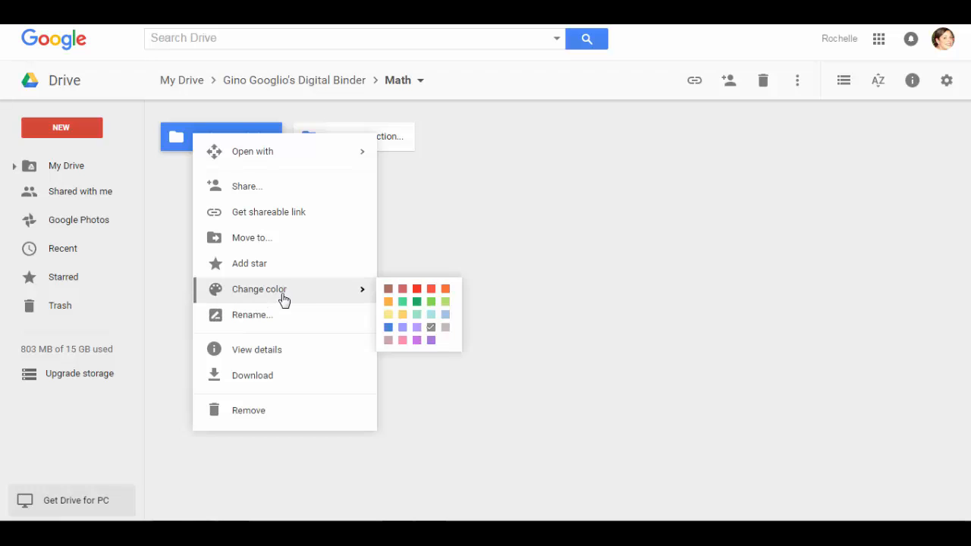
pyautogui.click(390, 329)
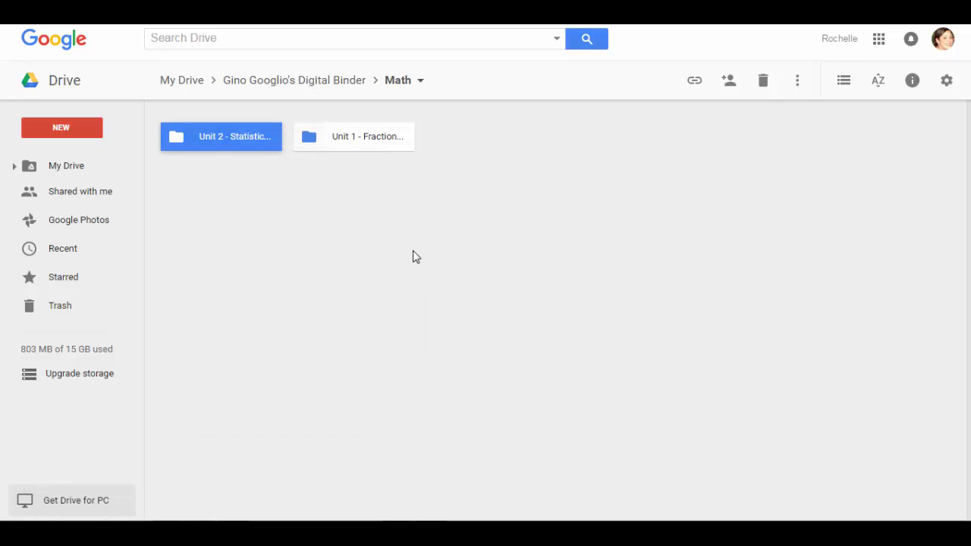
pyautogui.click(413, 253)
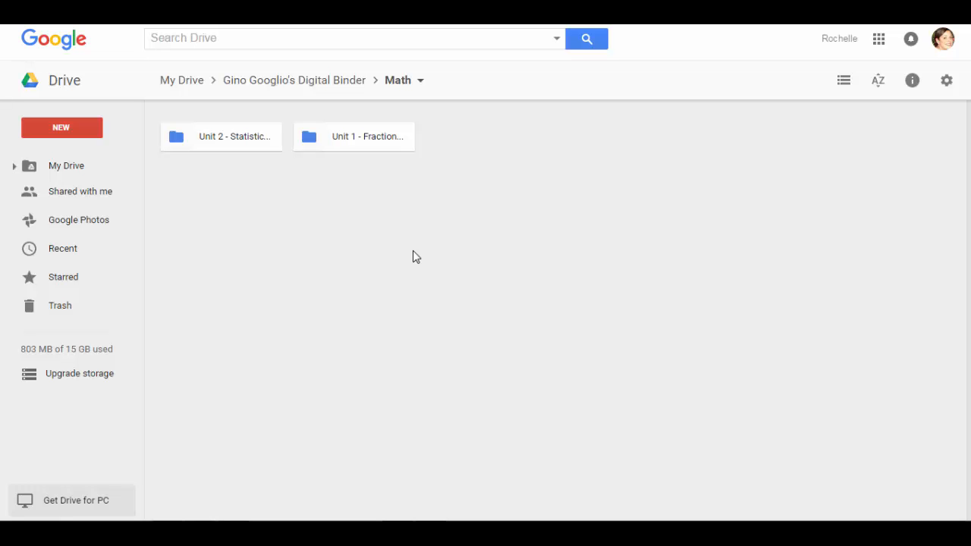
# Inside 'Unit 1 - Fractions', create a Class Notes folder coloured blue
pyautogui.click(362, 142)
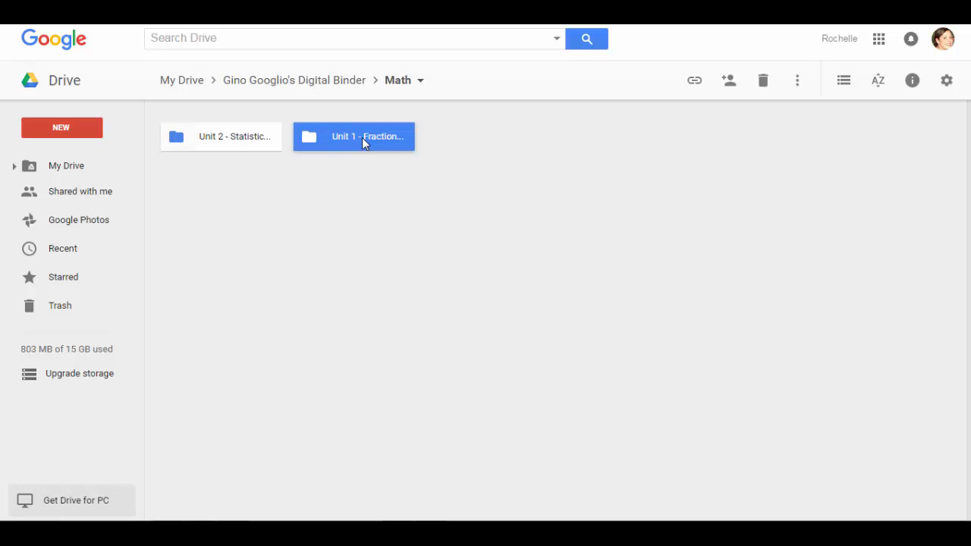
pyautogui.doubleClick(363, 141)
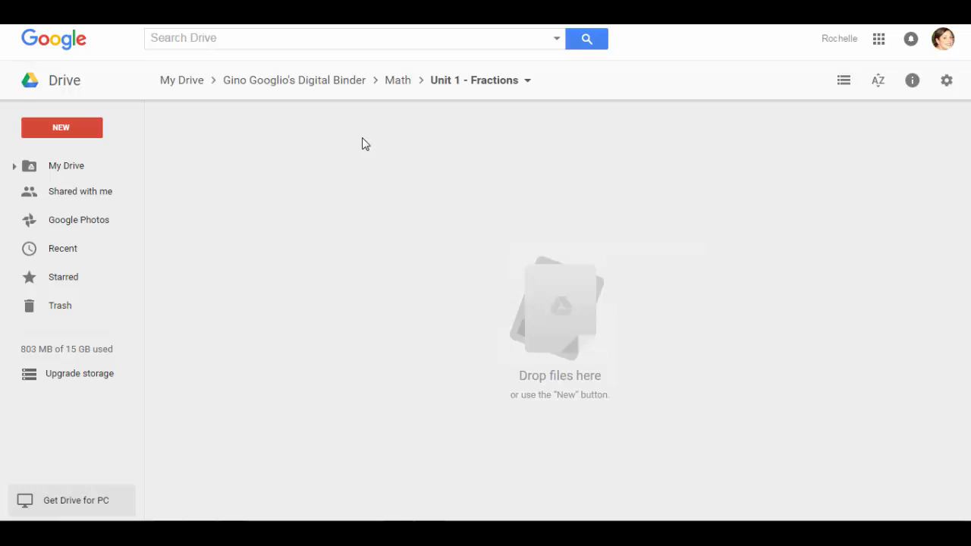
pyautogui.click(97, 133)
pyautogui.click(92, 158)
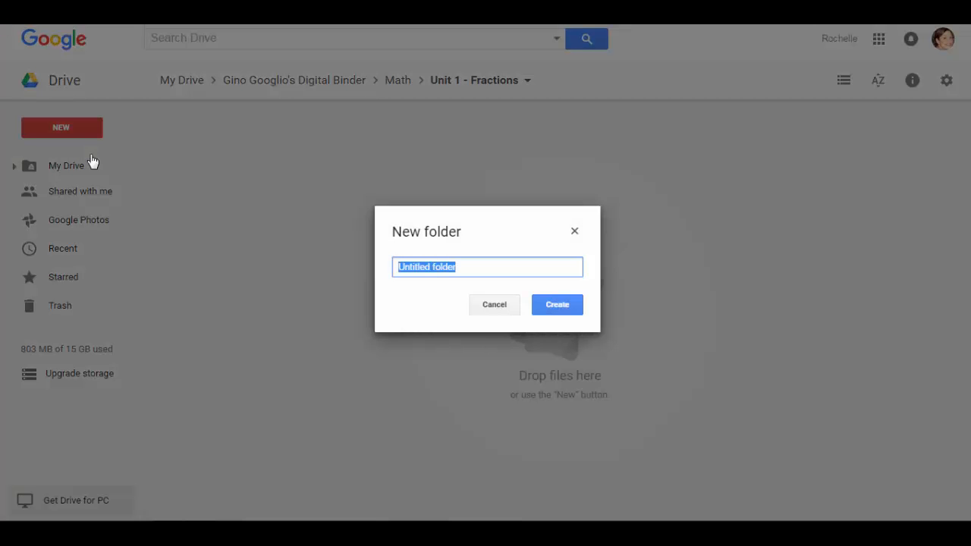
pyautogui.write('Class Notes')
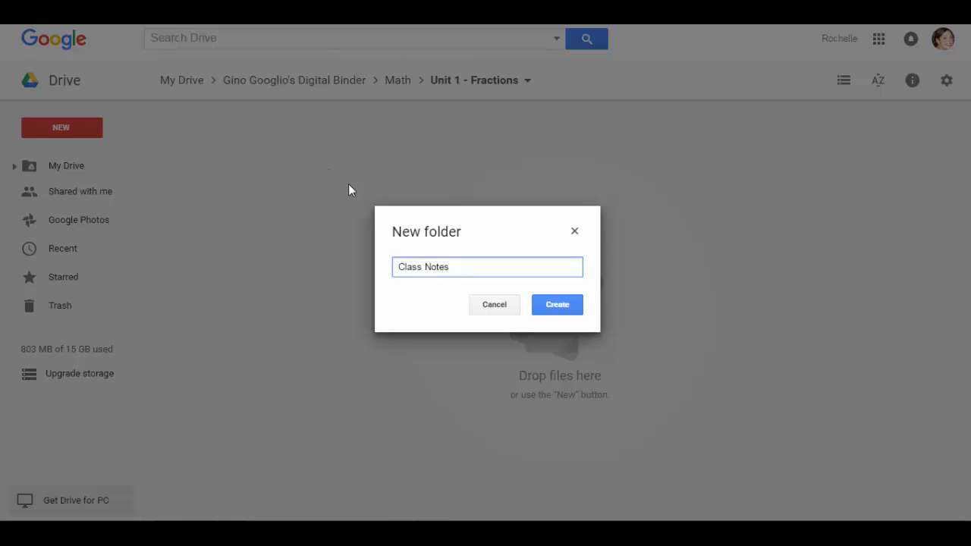
pyautogui.click(556, 307)
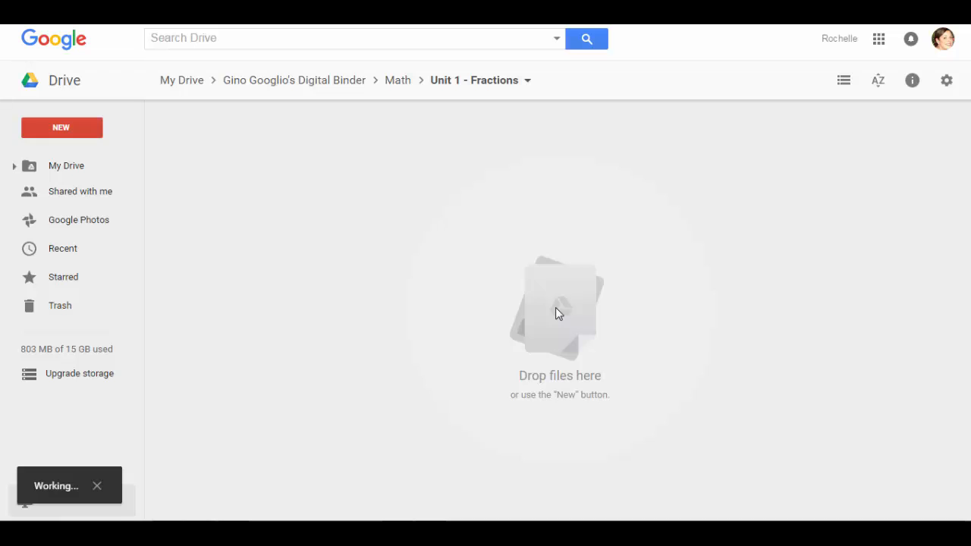
pyautogui.rightClick(226, 144)
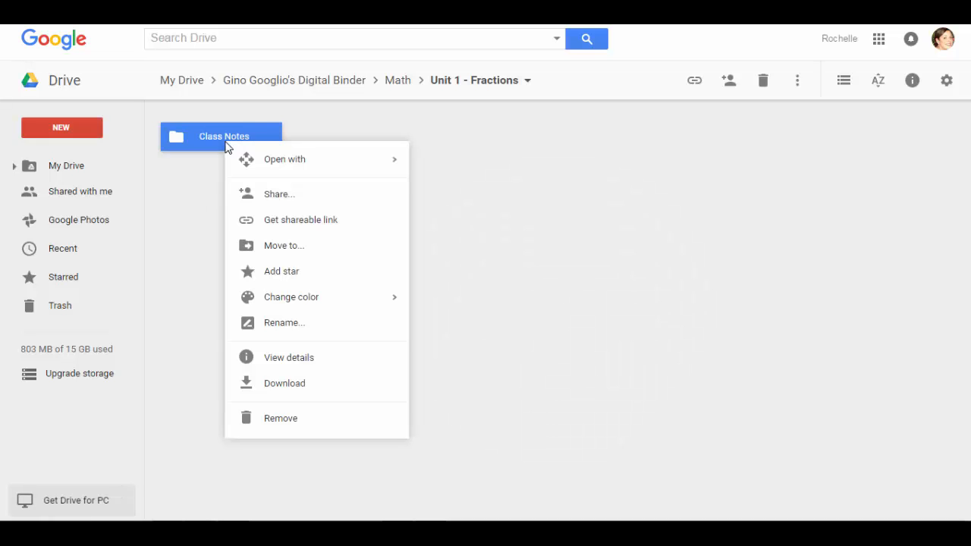
pyautogui.moveTo(314, 301)
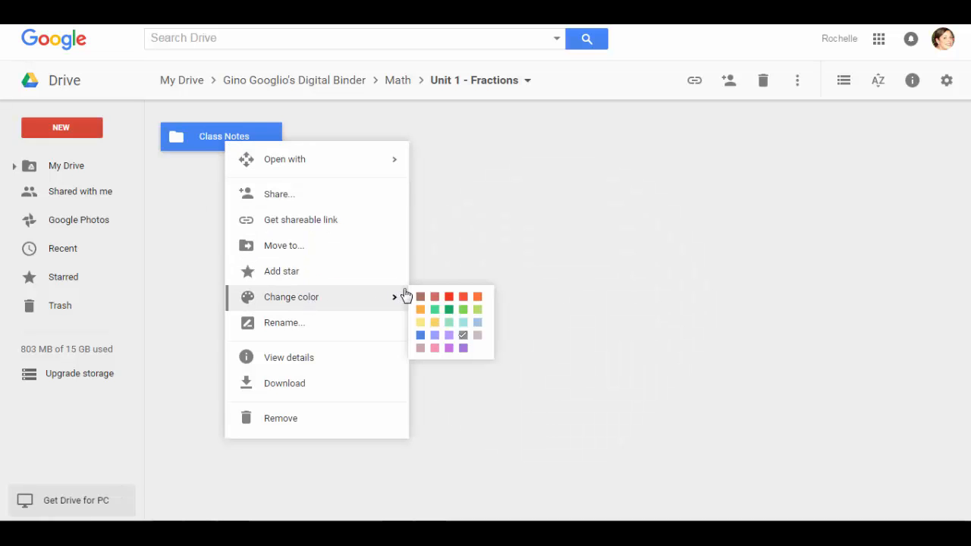
pyautogui.click(421, 337)
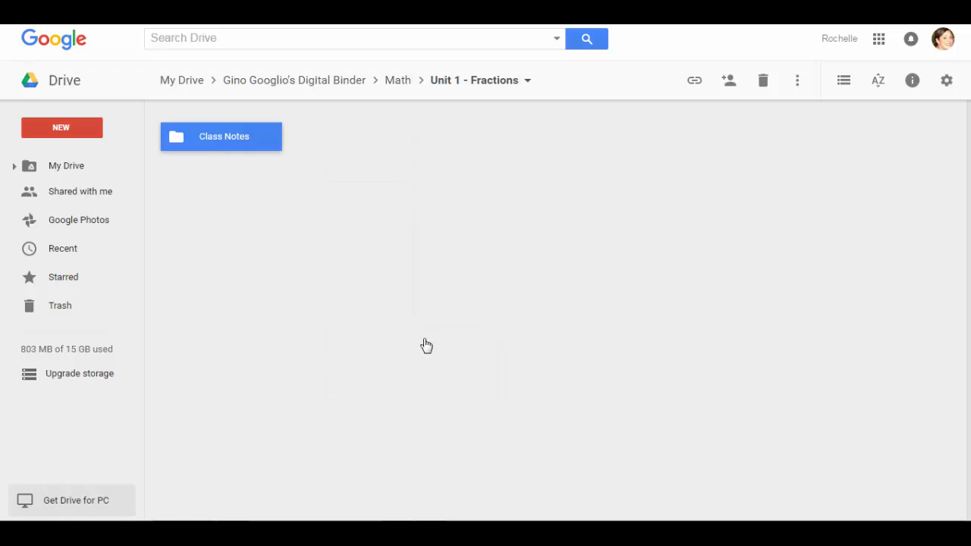
pyautogui.click(258, 216)
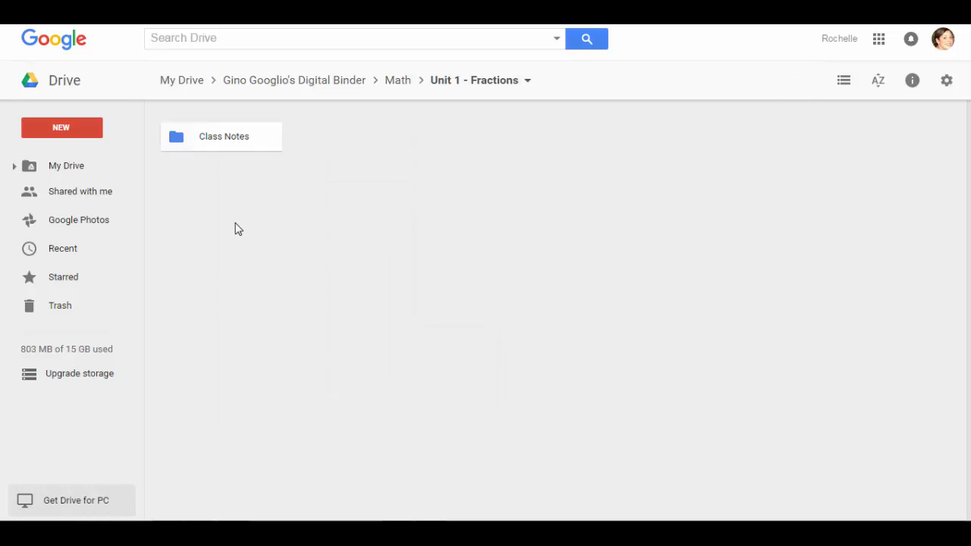
# Create a 'Test Review' folder in Unit 1 - Fractions and colour it blue
pyautogui.click(66, 129)
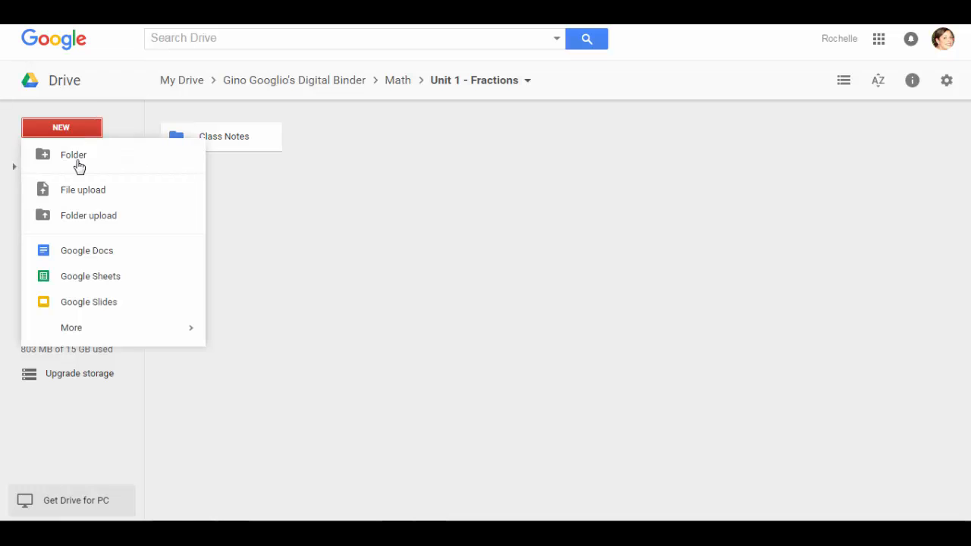
pyautogui.click(77, 160)
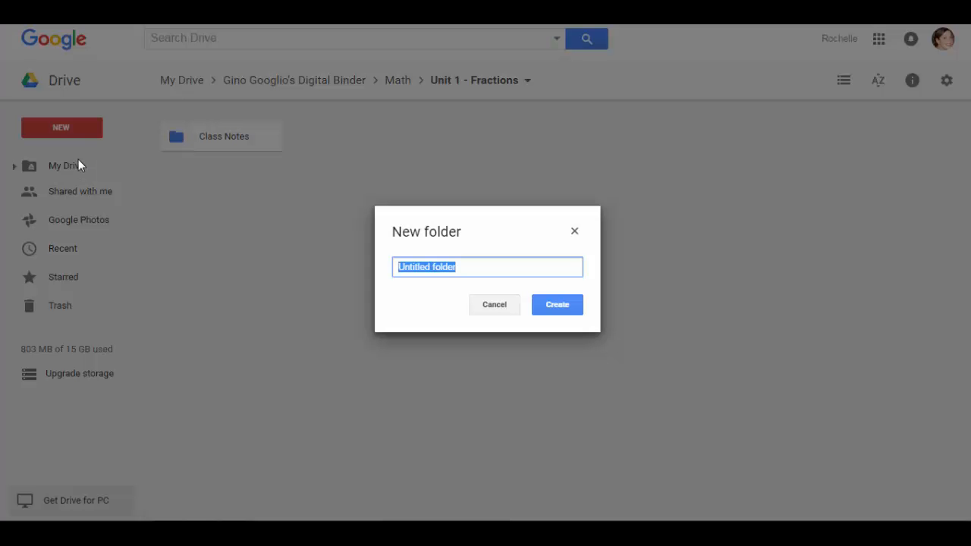
pyautogui.write('Test RE')
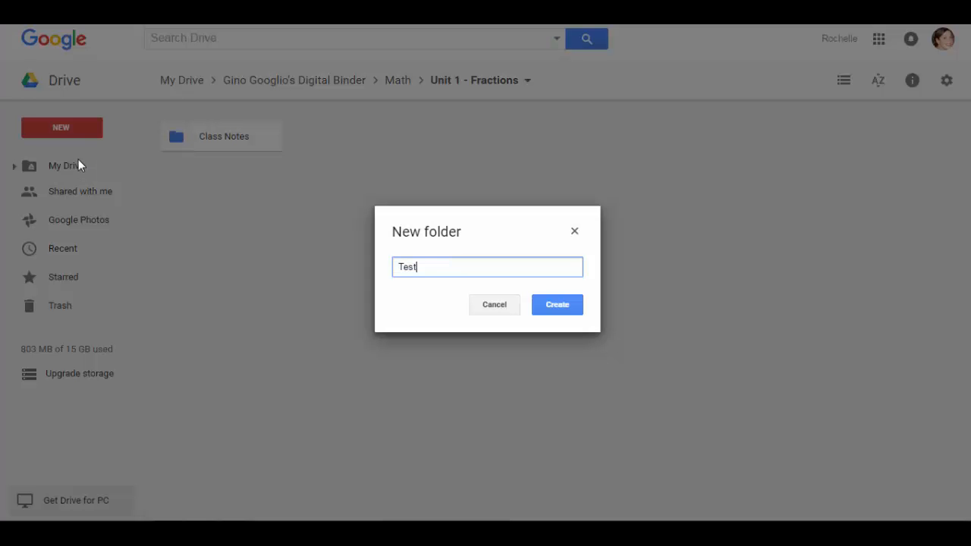
pyautogui.write('V')
pyautogui.press('BackSpace')
pyautogui.press('BackSpace')
pyautogui.write('eview')
pyautogui.click(568, 305)
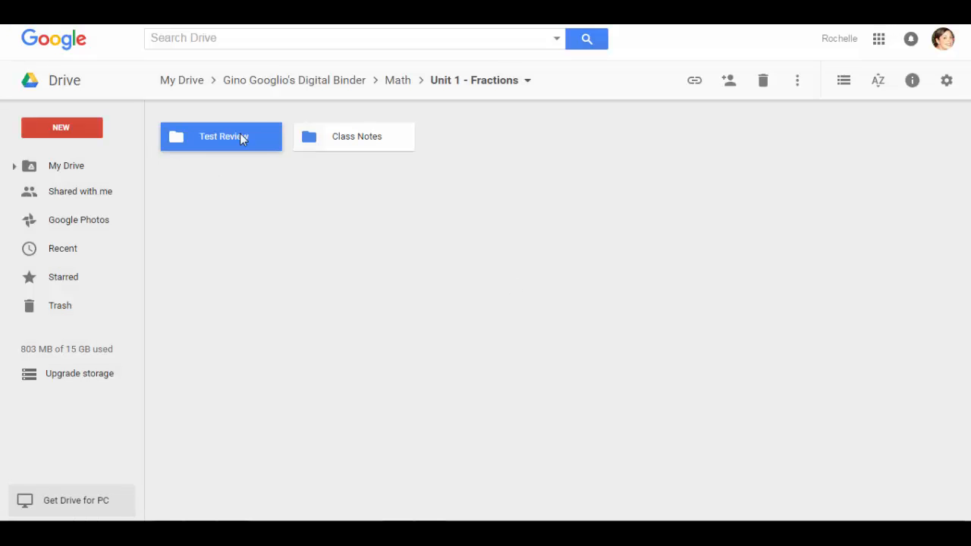
pyautogui.rightClick(239, 133)
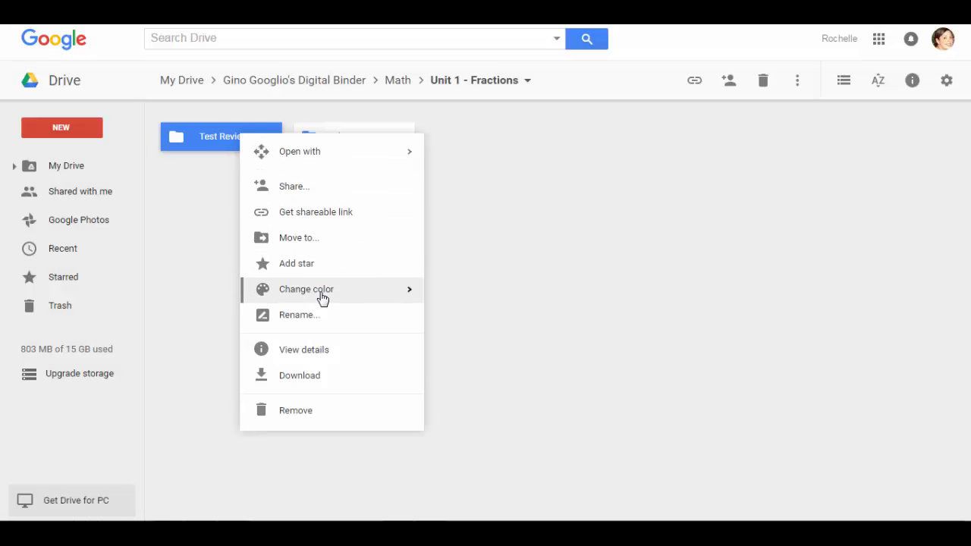
pyautogui.moveTo(369, 297)
pyautogui.click(436, 328)
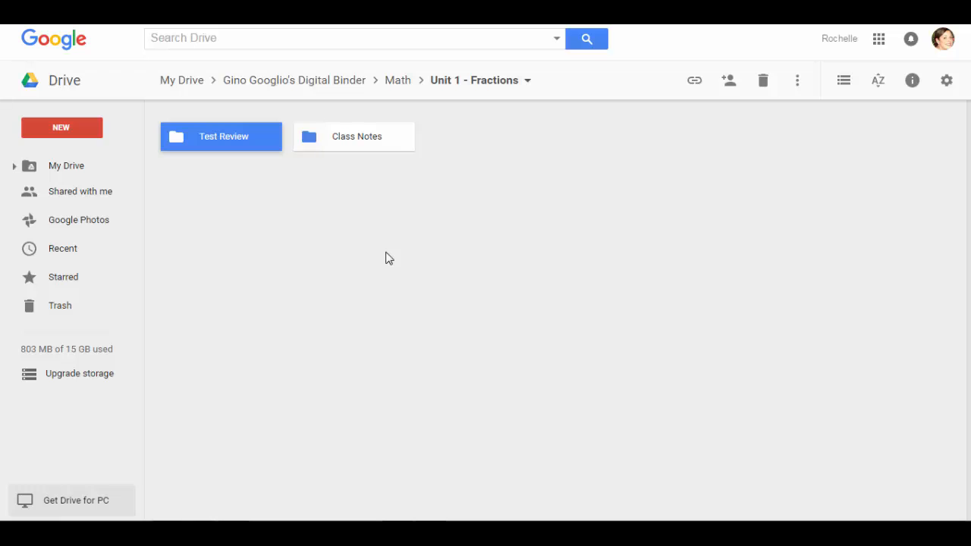
pyautogui.click(385, 259)
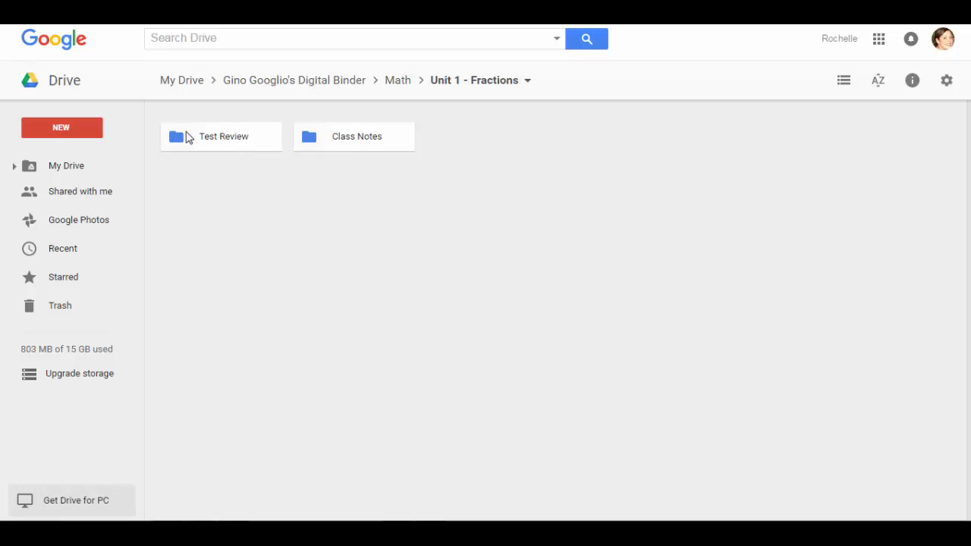
# Create a 'Tests and quizzes' folder in Unit 1 - Fractions and colour it blue
pyautogui.click(61, 127)
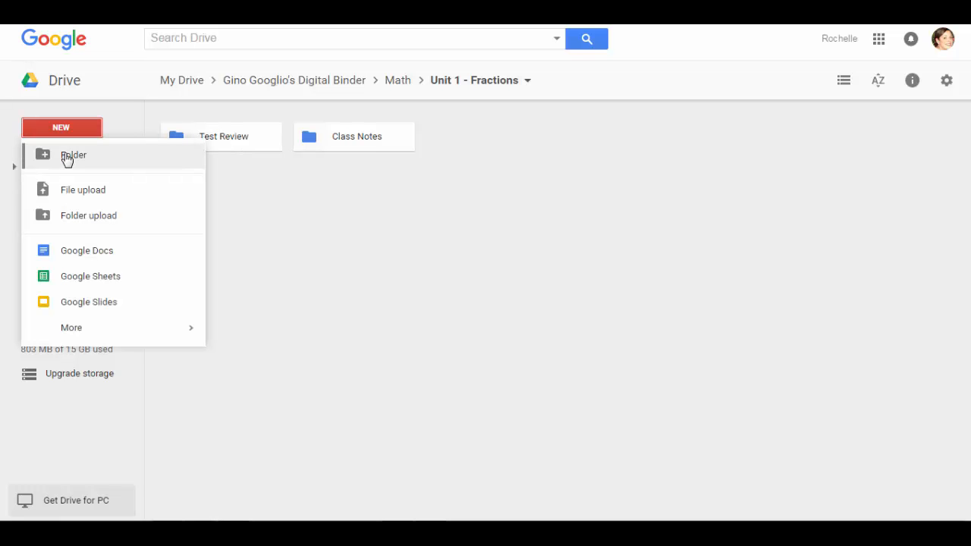
pyautogui.click(66, 156)
pyautogui.write('T')
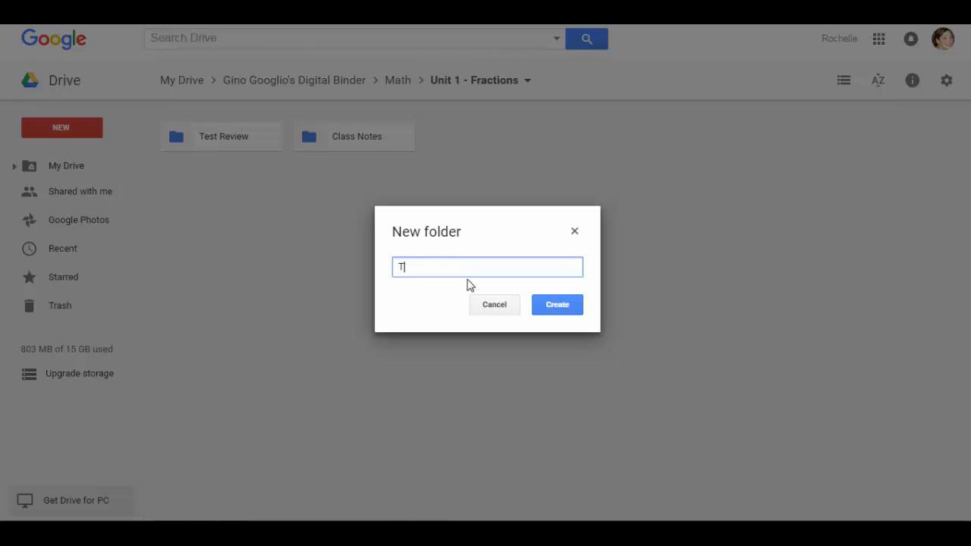
pyautogui.write('ests and quizzes')
pyautogui.click(552, 313)
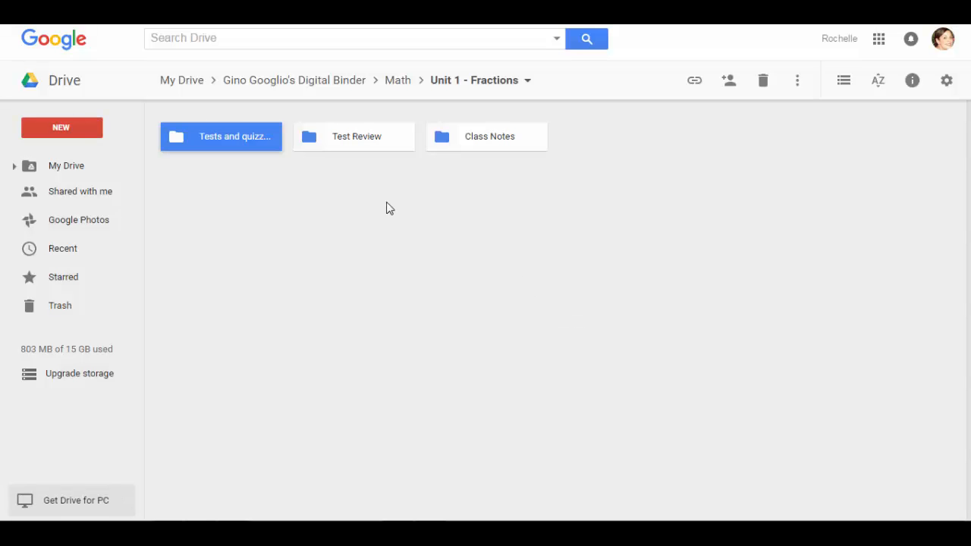
pyautogui.rightClick(198, 140)
pyautogui.moveTo(278, 300)
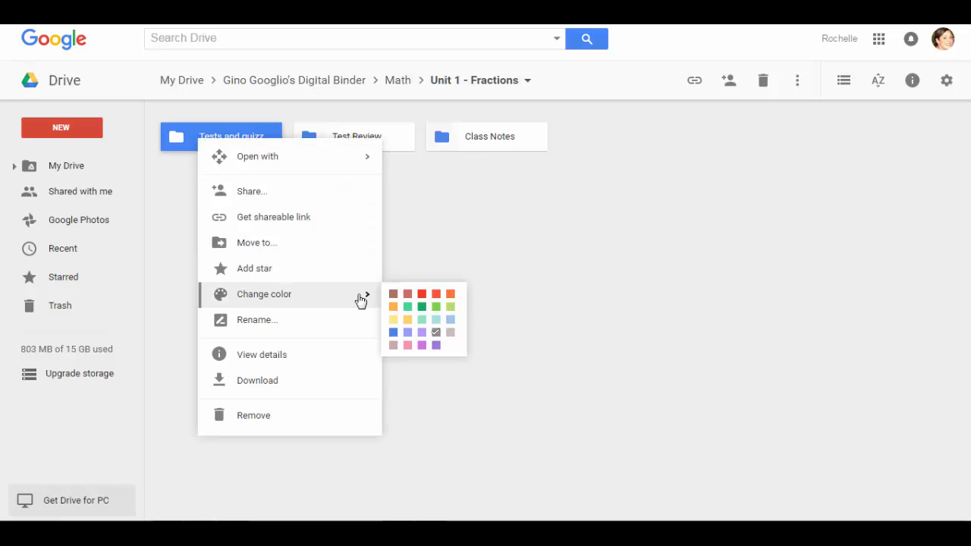
pyautogui.click(397, 335)
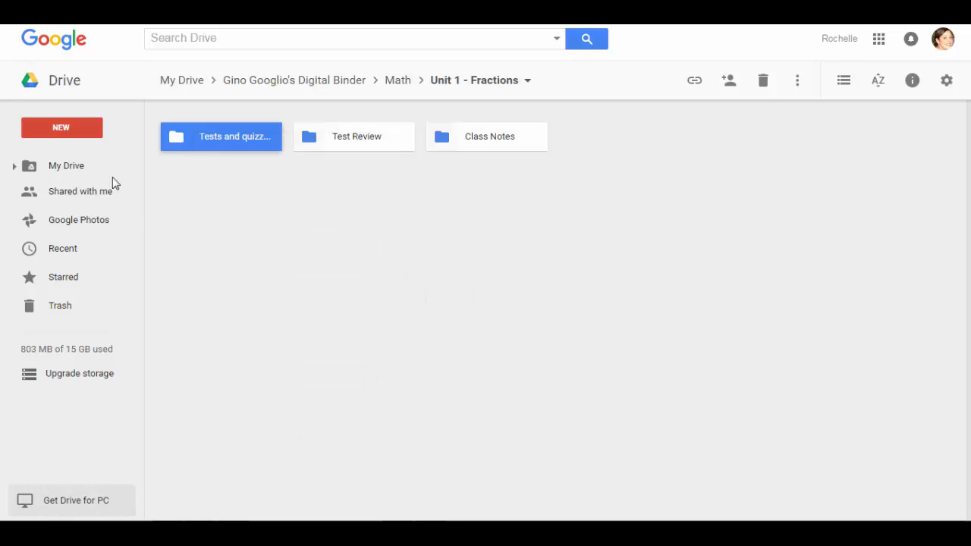
pyautogui.click(252, 320)
# Inside ELA, create a folder named 'The Lion, the Witch, and the Wardrobe'
pyautogui.click(251, 82)
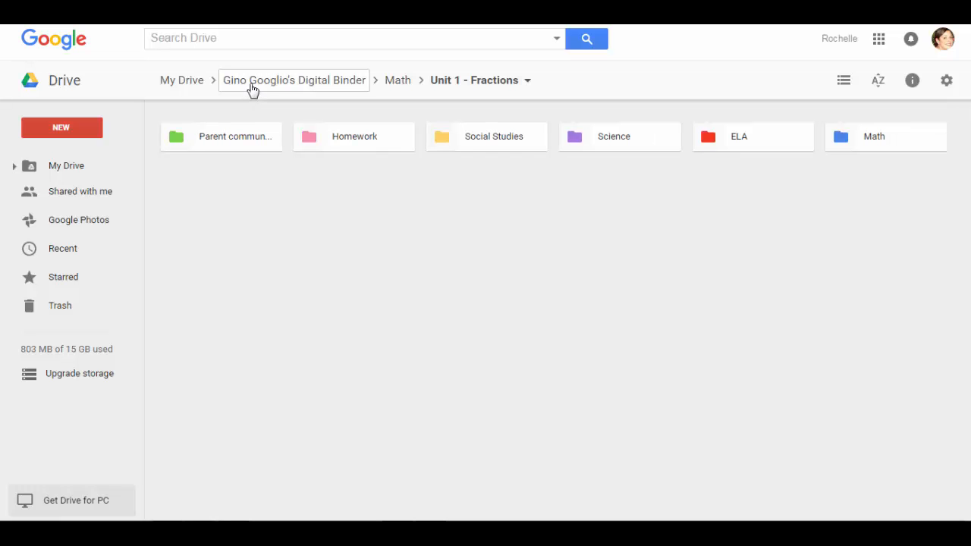
pyautogui.click(726, 143)
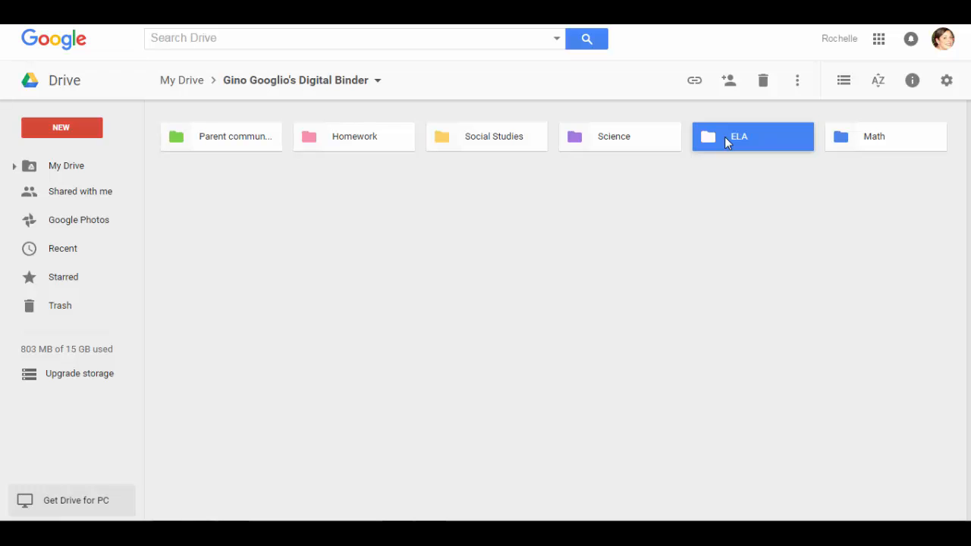
pyautogui.doubleClick(725, 141)
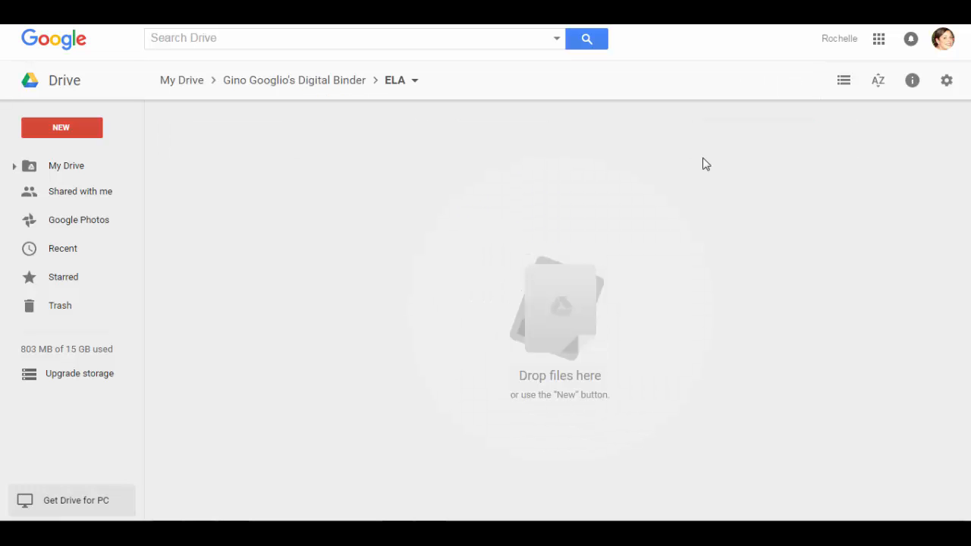
pyautogui.click(71, 129)
pyautogui.click(95, 156)
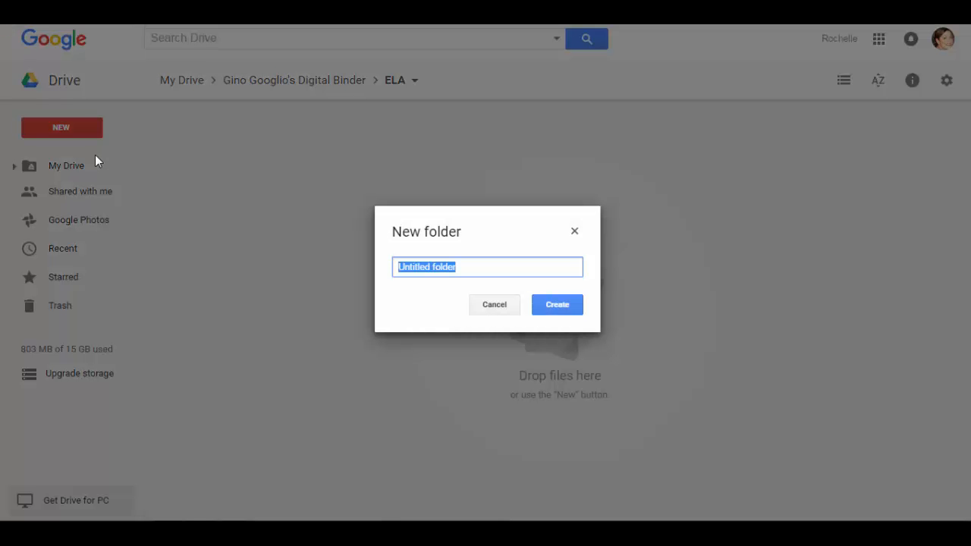
pyautogui.write('The ')
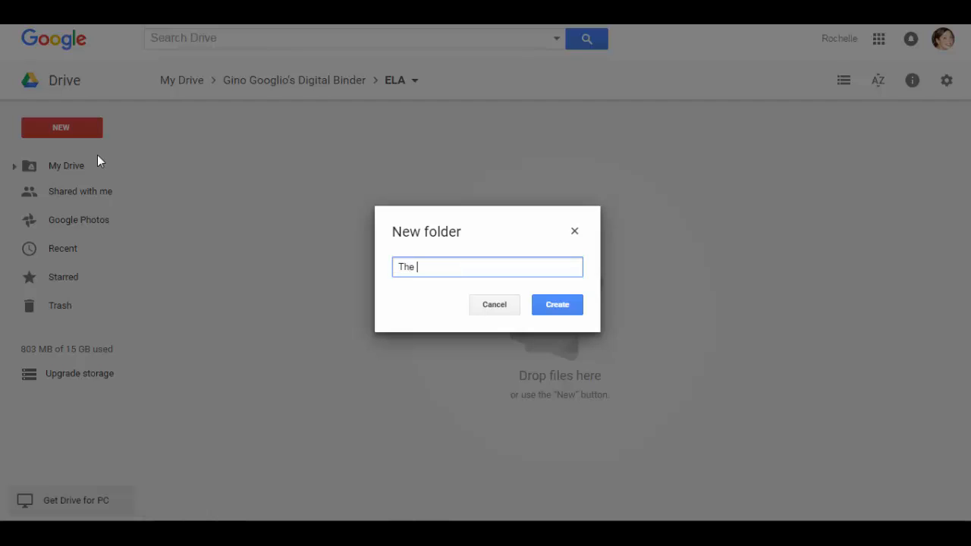
pyautogui.write('Lion, the Witch, and the Wardrobe')
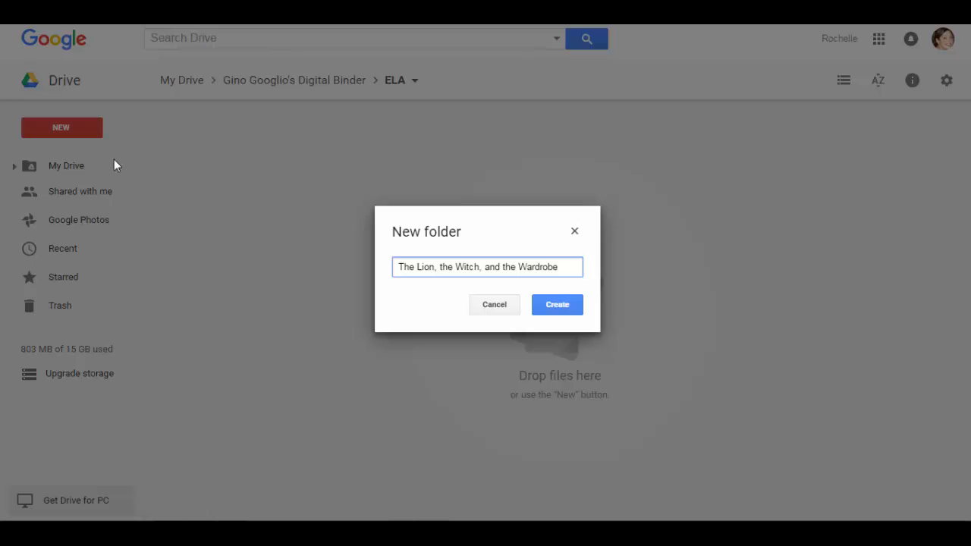
pyautogui.click(553, 307)
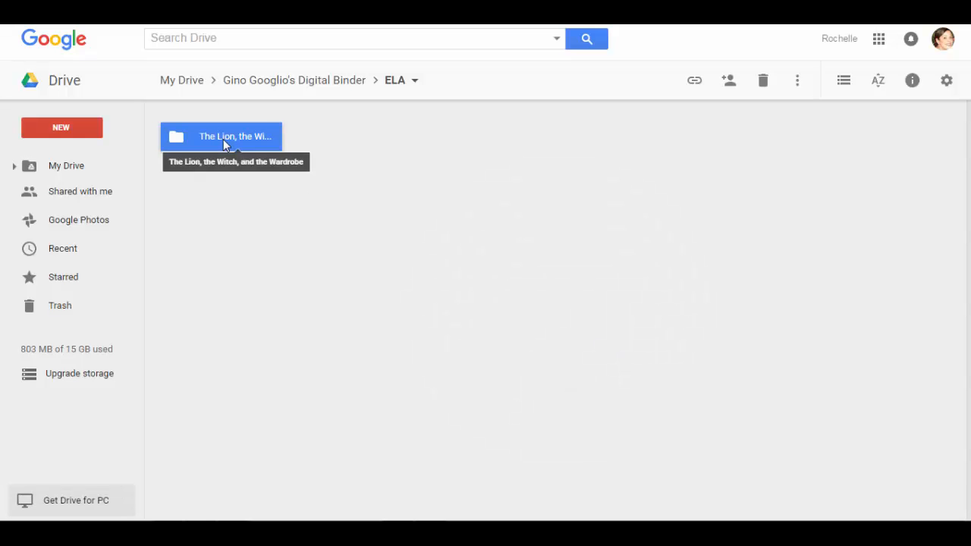
# Colour 'The Lion, the Witch, and the Wardrobe' folder red
pyautogui.rightClick(223, 138)
pyautogui.moveTo(302, 302)
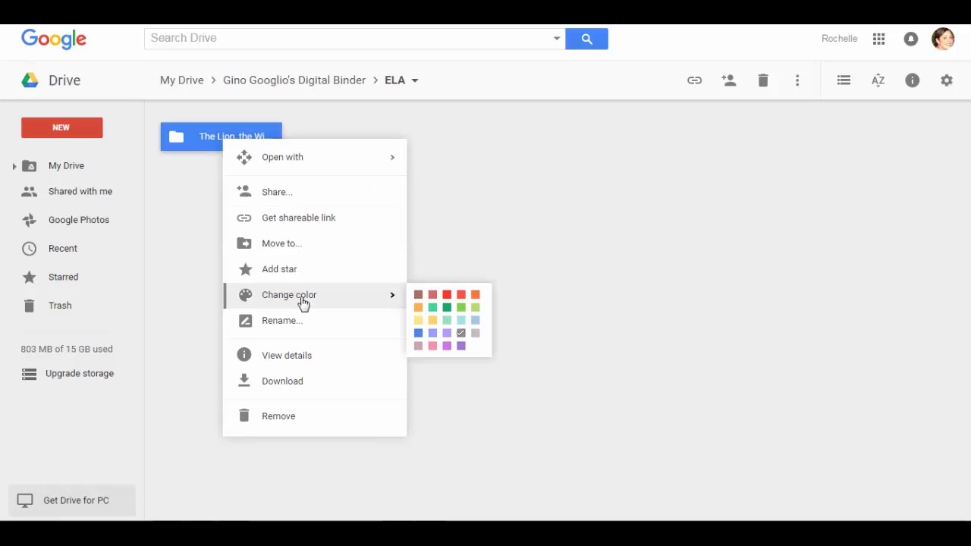
pyautogui.click(446, 295)
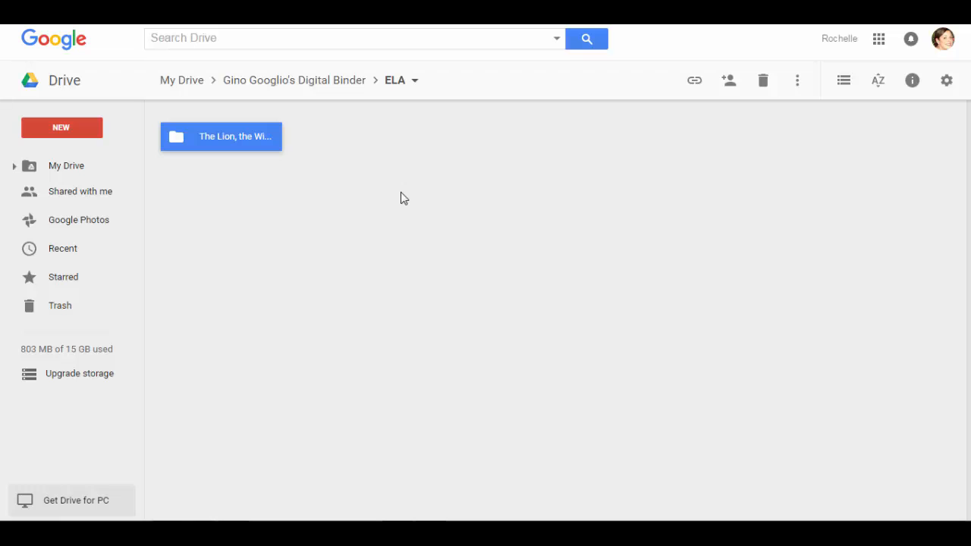
pyautogui.click(275, 220)
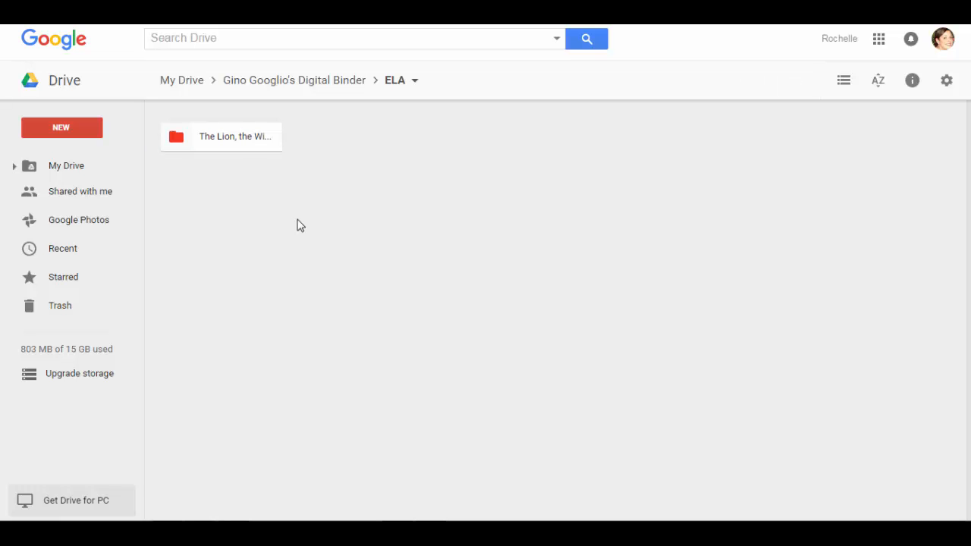
# Add a 'Poetry Project' folder in ELA, then go back up to the Digital Binder
pyautogui.click(66, 132)
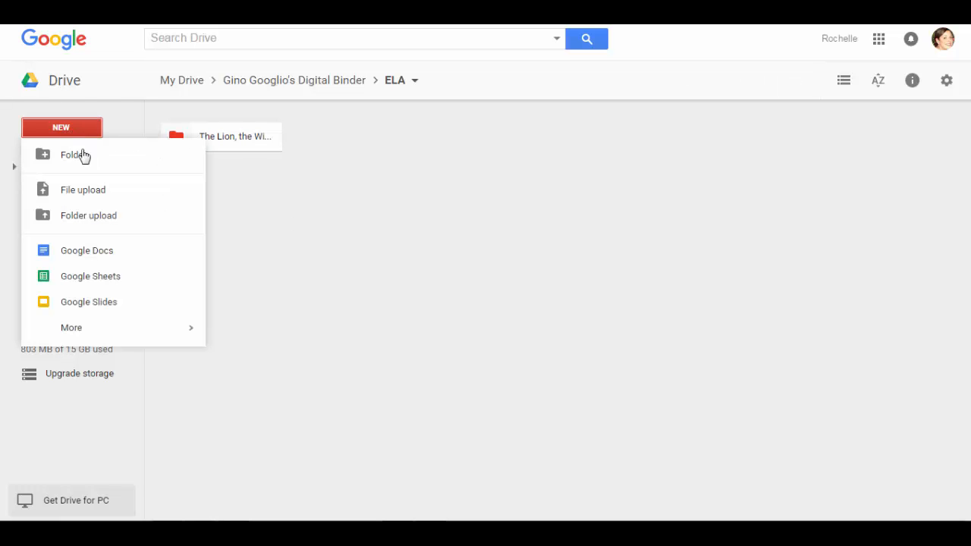
pyautogui.click(83, 157)
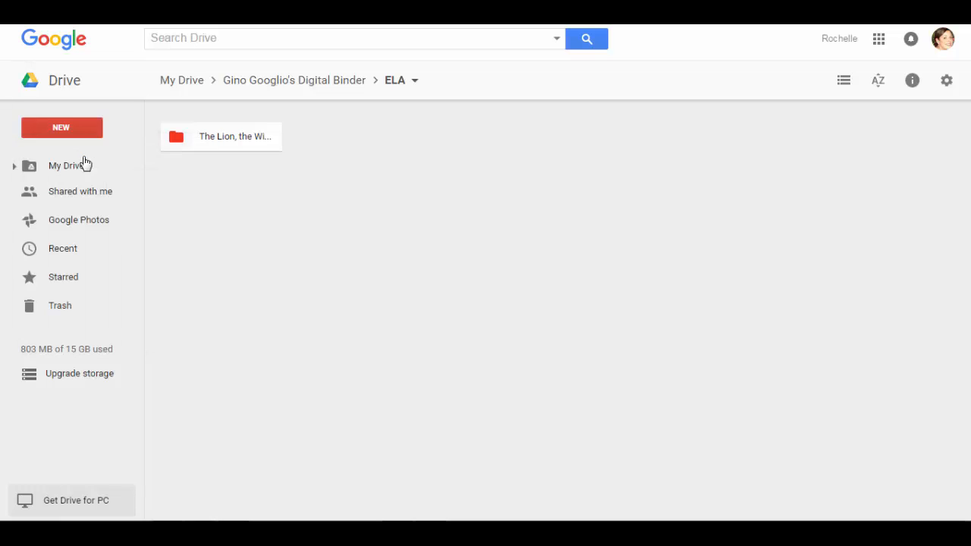
pyautogui.write('Poe')
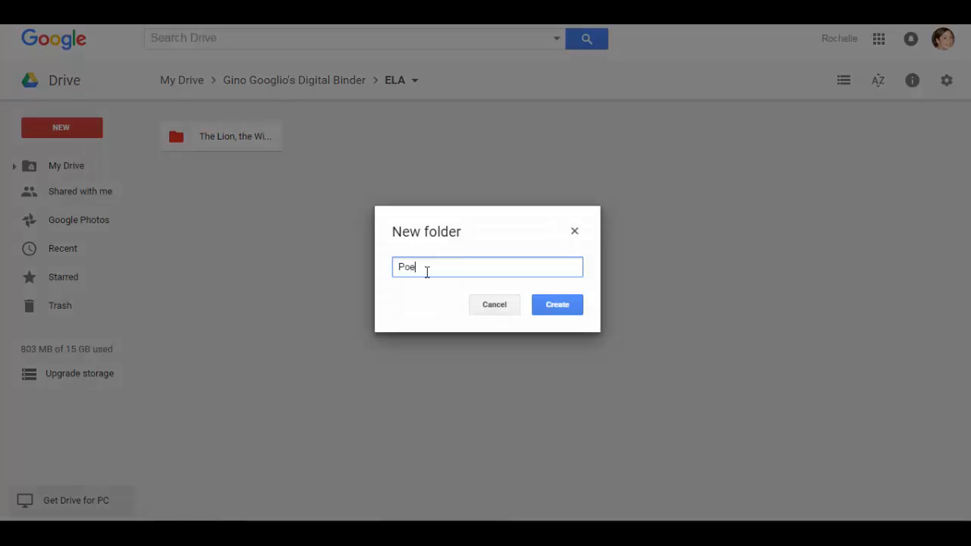
pyautogui.write('try Project')
pyautogui.click(556, 307)
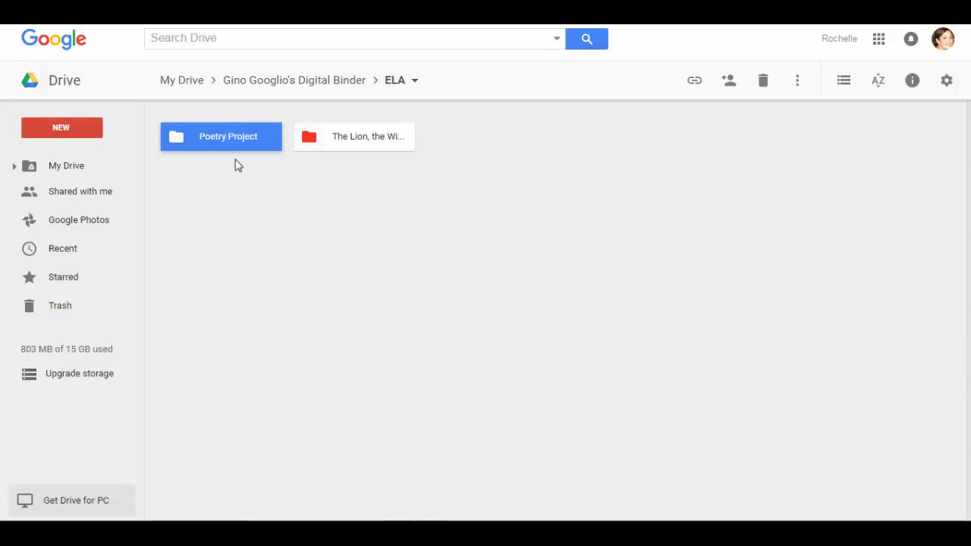
pyautogui.rightClick(232, 139)
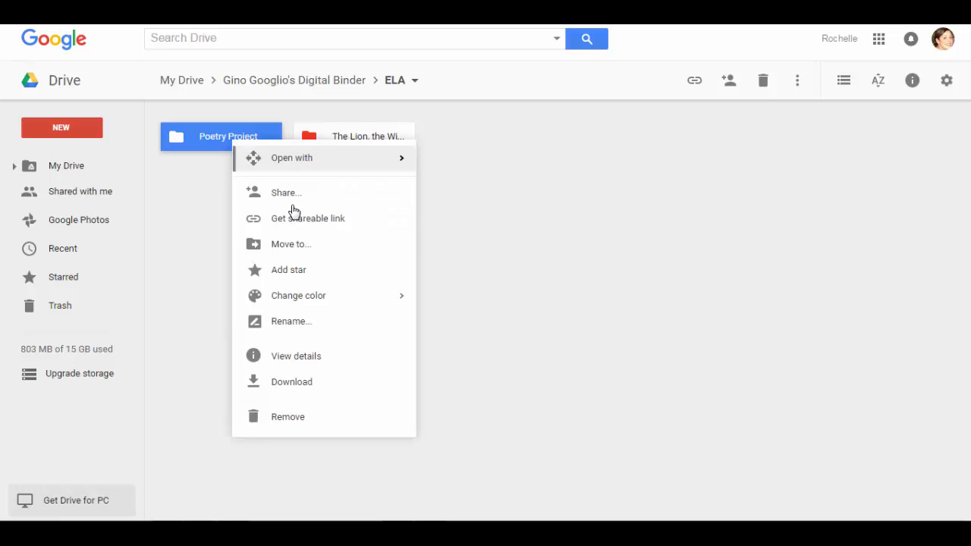
pyautogui.click(278, 80)
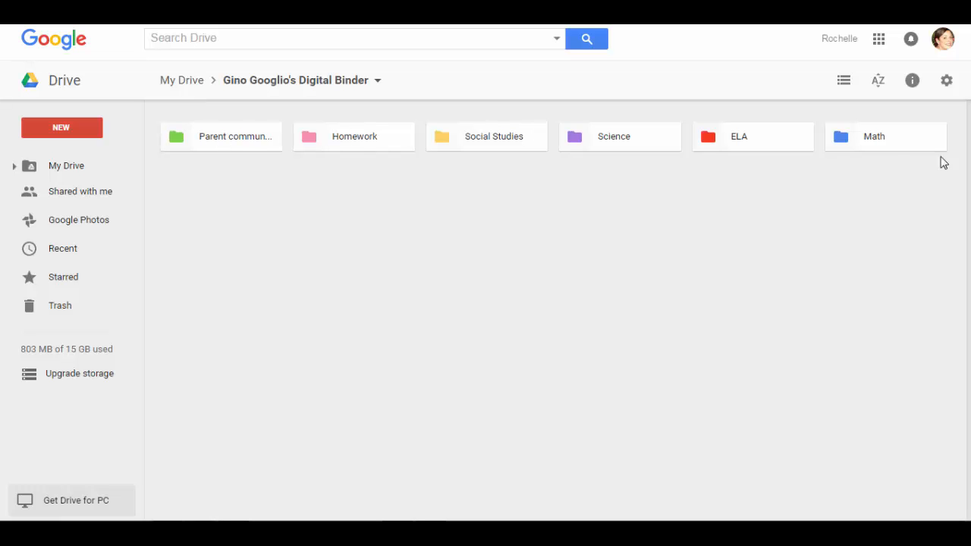
# Create a 'Unit 3' folder inside the Math folder
pyautogui.click(878, 140)
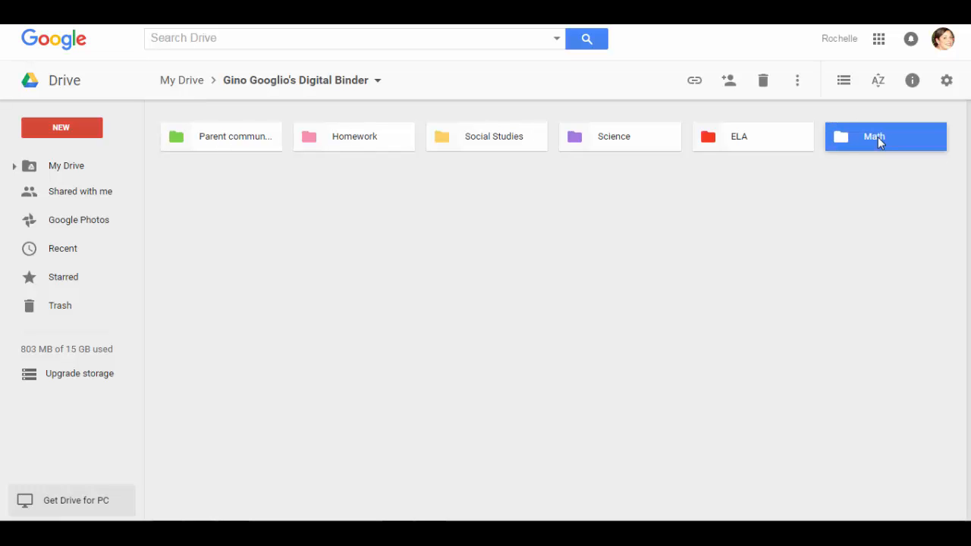
pyautogui.doubleClick(878, 136)
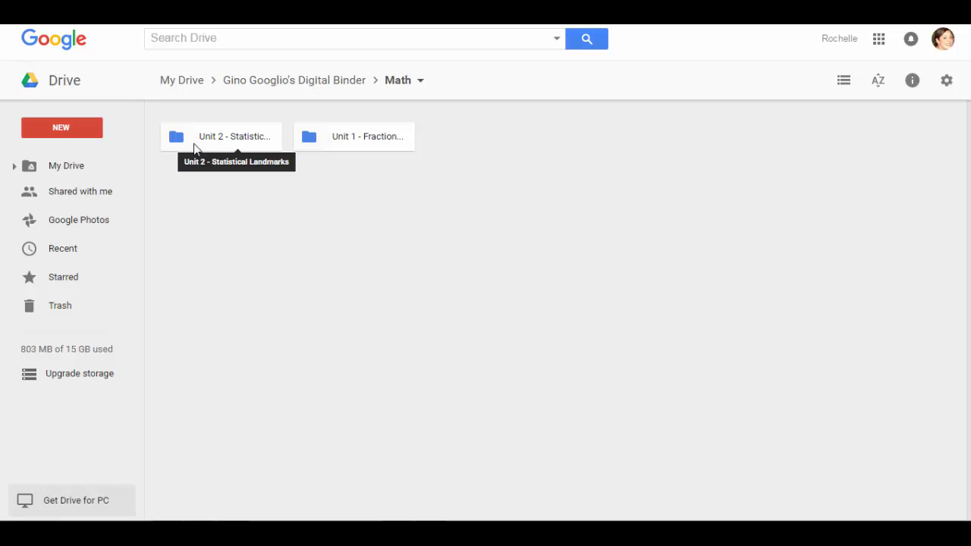
pyautogui.click(61, 131)
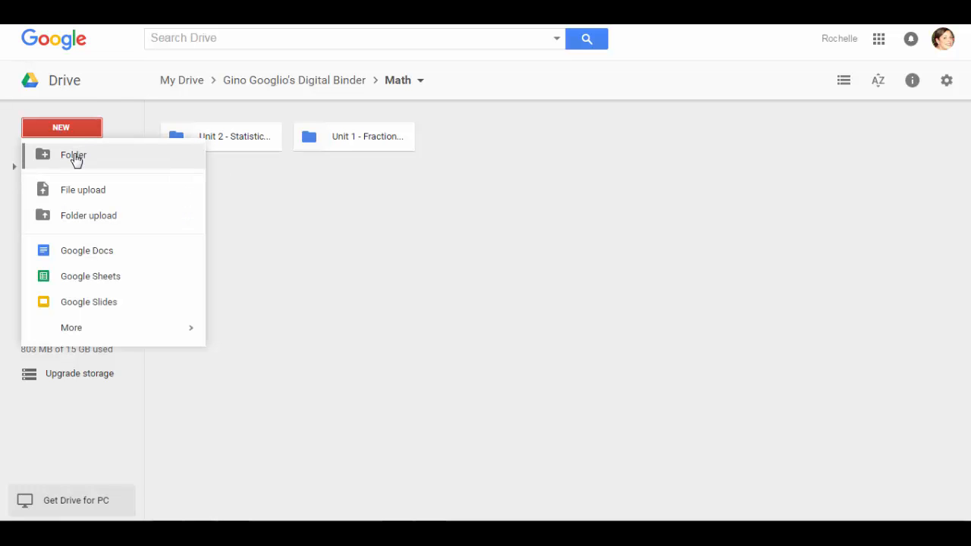
pyautogui.click(74, 156)
pyautogui.write('Unit 3')
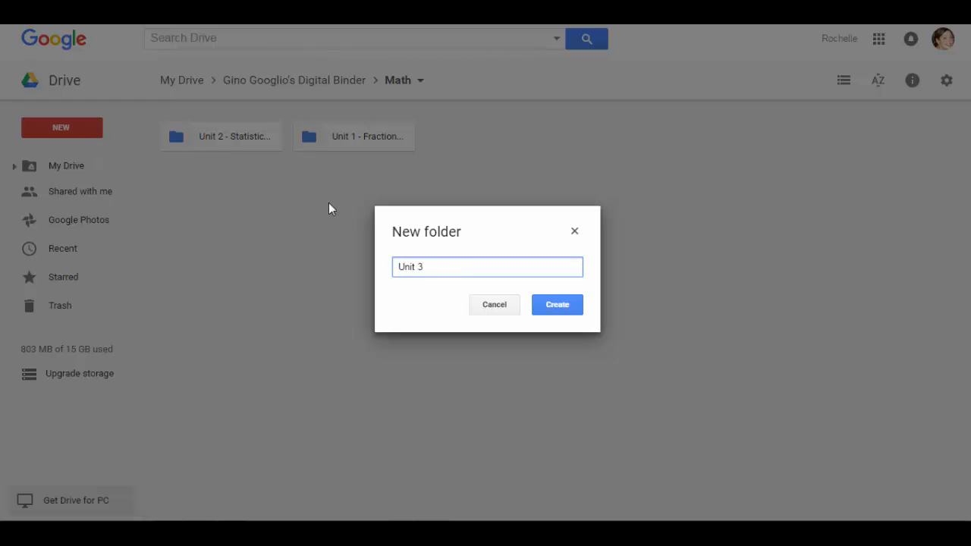
pyautogui.click(556, 310)
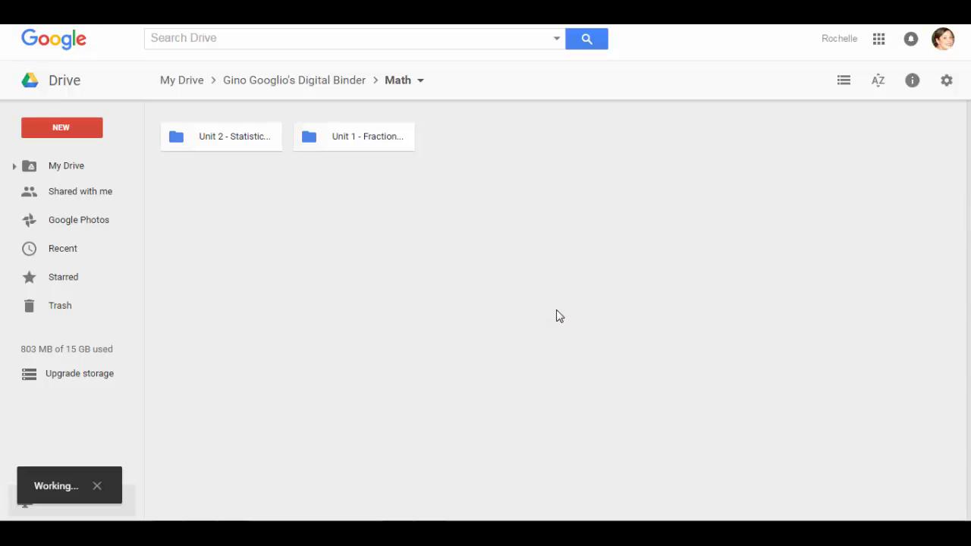
# Colour the Unit 3 folder blue
pyautogui.click(248, 210)
pyautogui.click(220, 144)
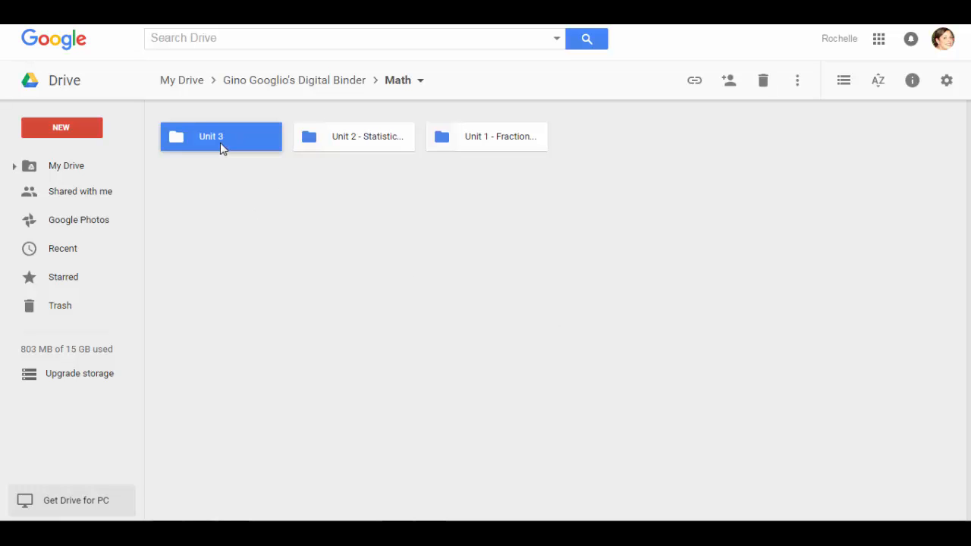
pyautogui.rightClick(220, 144)
pyautogui.moveTo(296, 302)
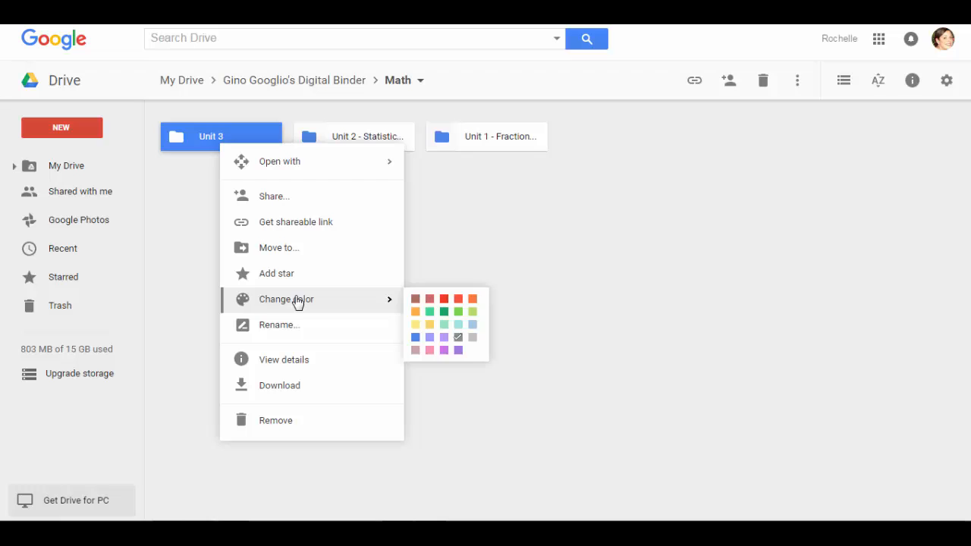
pyautogui.click(415, 338)
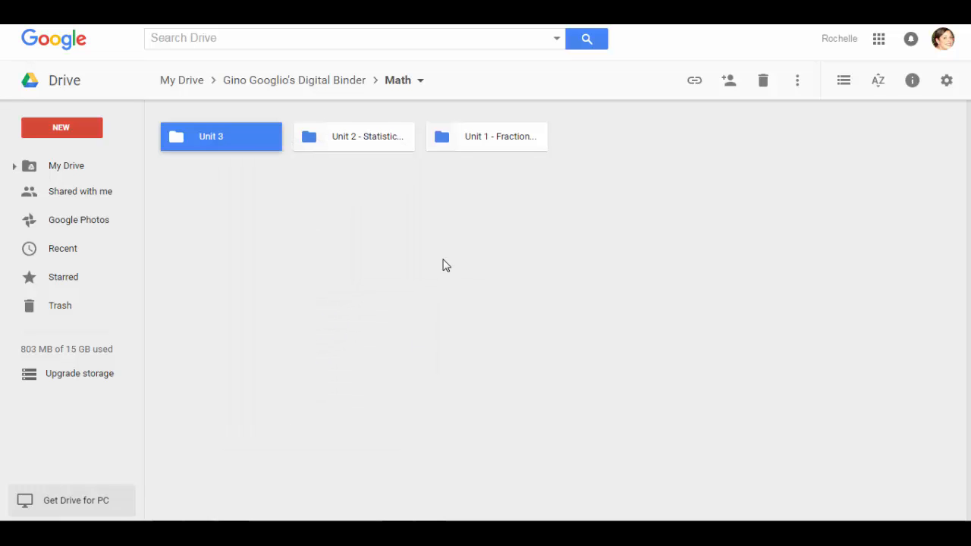
pyautogui.click(406, 213)
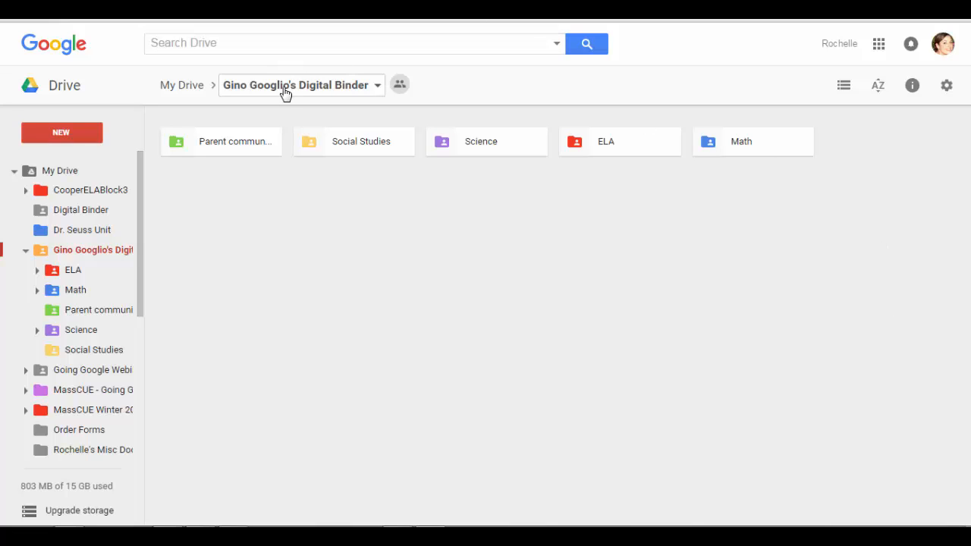
# Open the Share dialog for the whole Digital Binder folder
pyautogui.click(74, 252)
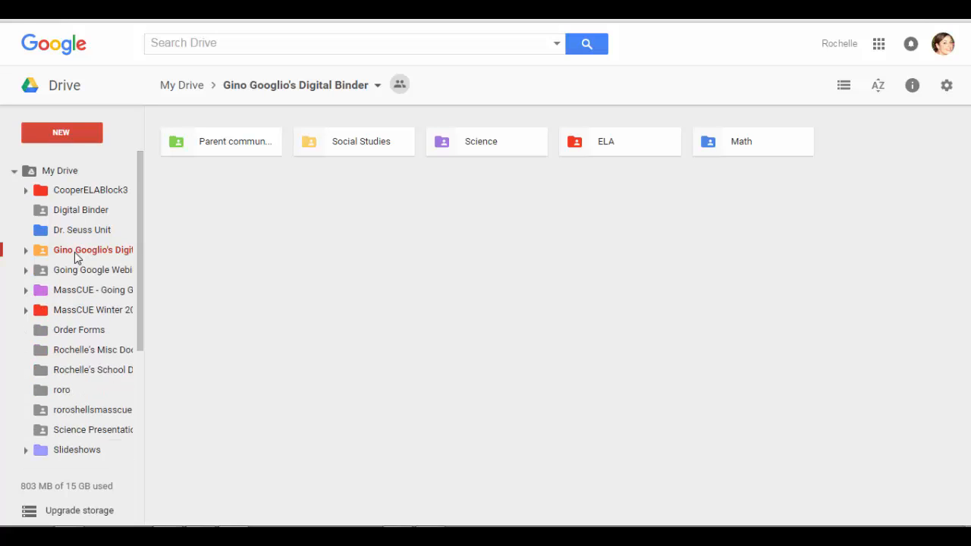
pyautogui.click(377, 87)
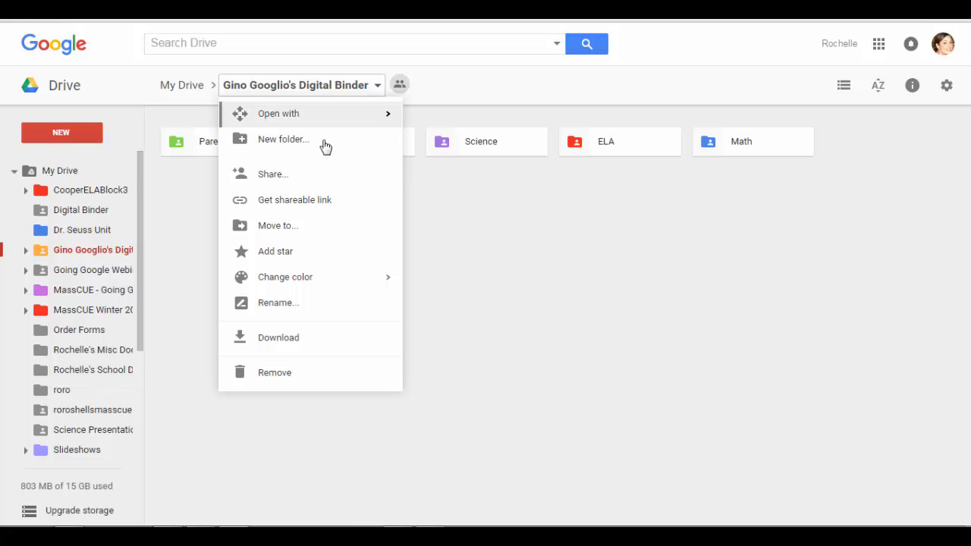
pyautogui.click(272, 174)
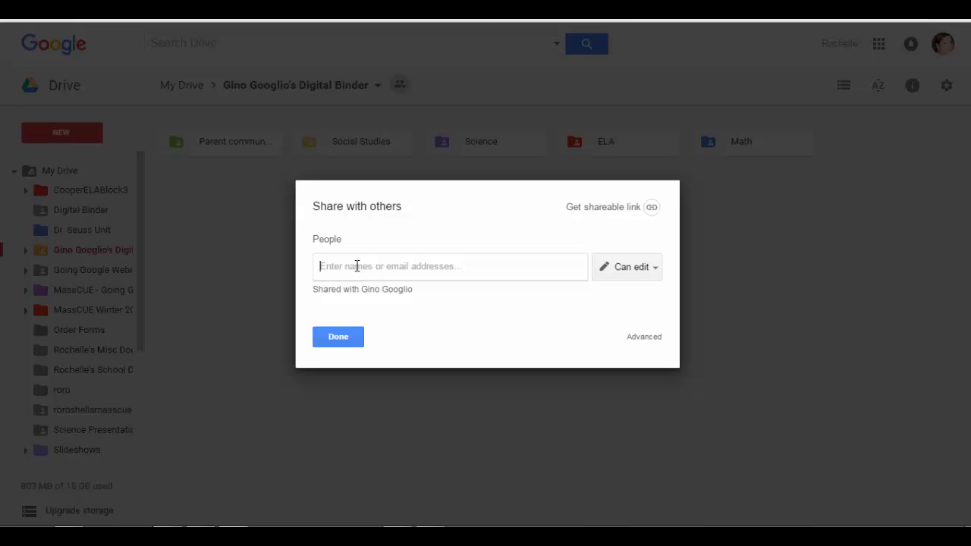
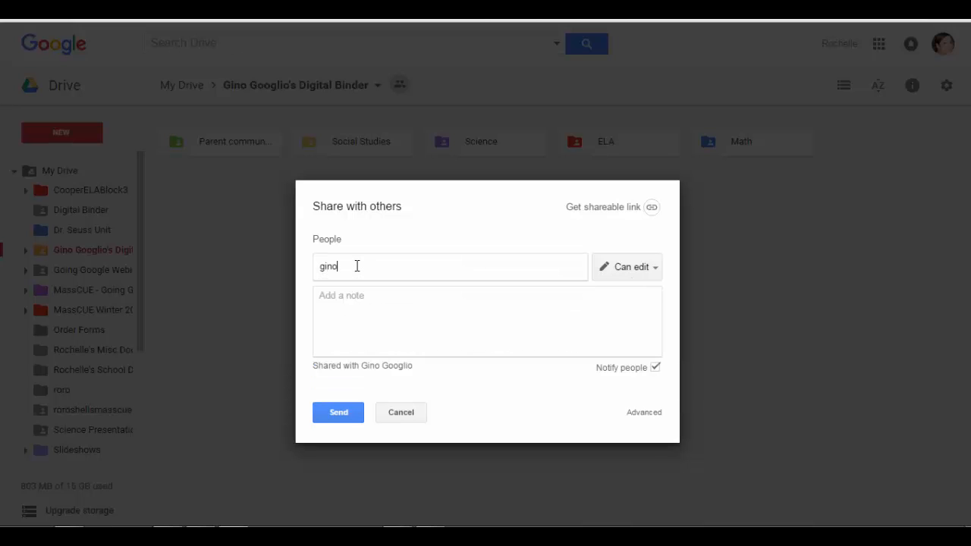
# Add the student's and a teacher's e-mail addresses as binder recipients
pyautogui.press('Return')
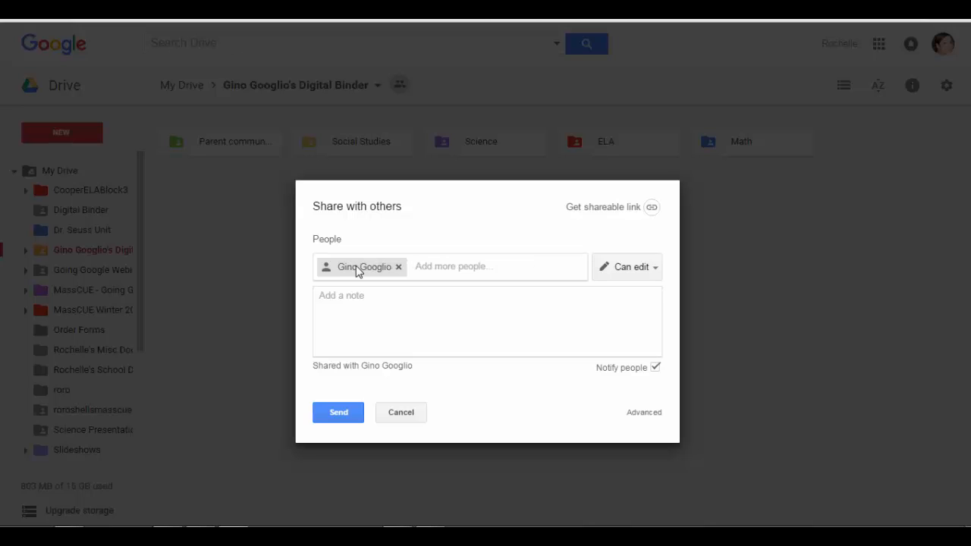
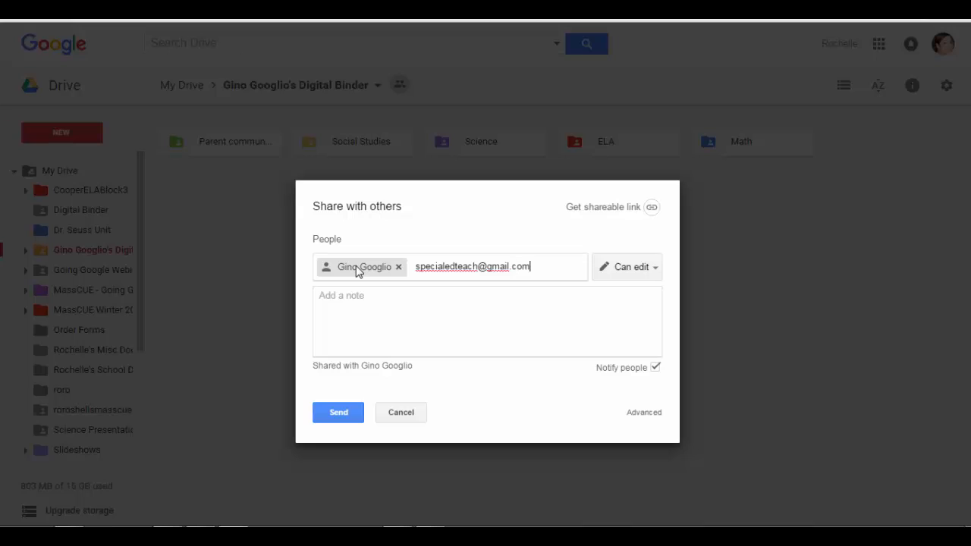
pyautogui.click(658, 267)
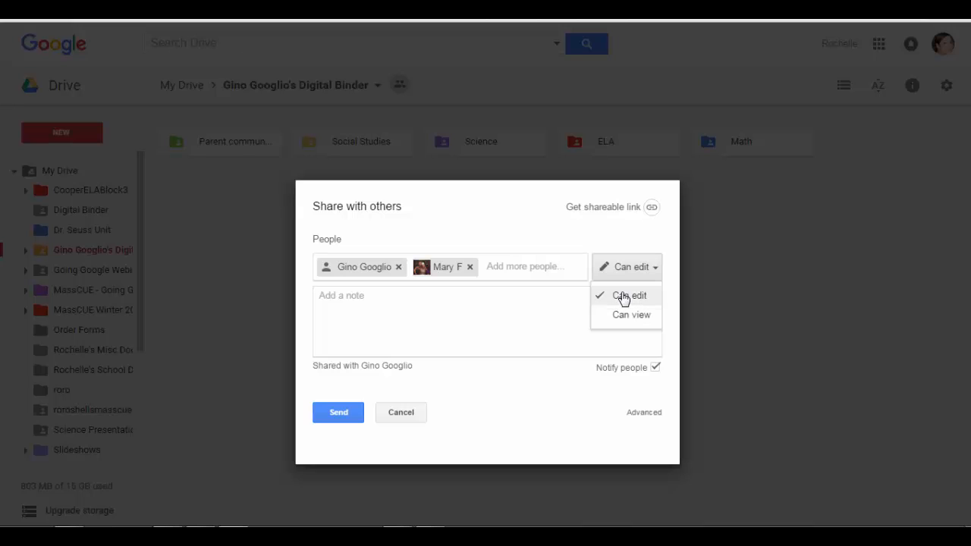
# Keep Can edit access for both recipients and close the sharing dialog
pyautogui.click(658, 239)
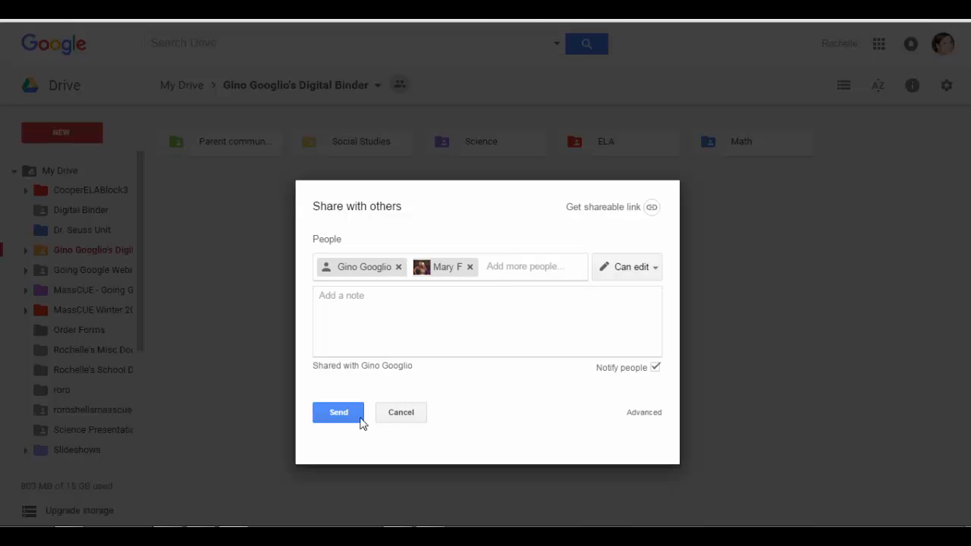
pyautogui.click(401, 416)
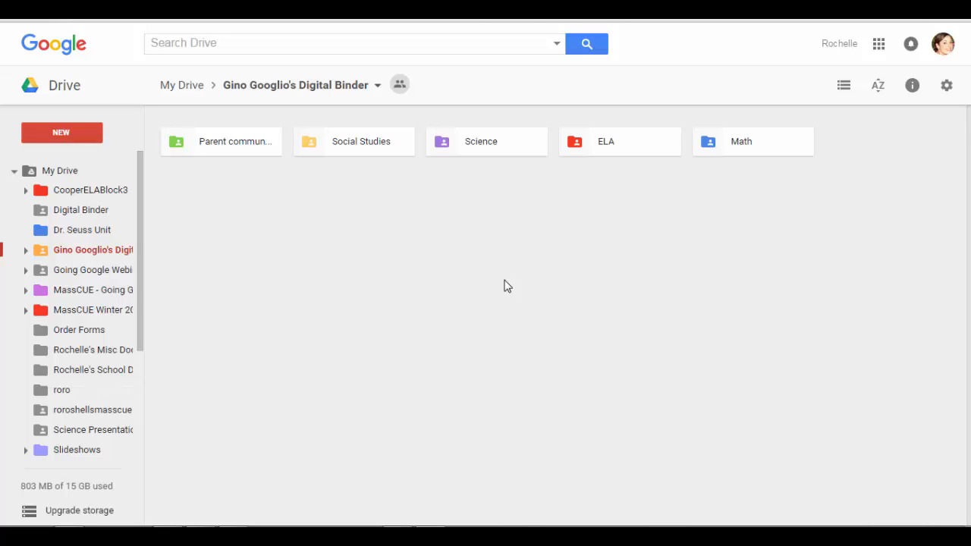
# Open Social Studies and send an edit-access share to the social studies teacher's e-mail address
pyautogui.click(374, 147)
pyautogui.doubleClick(374, 147)
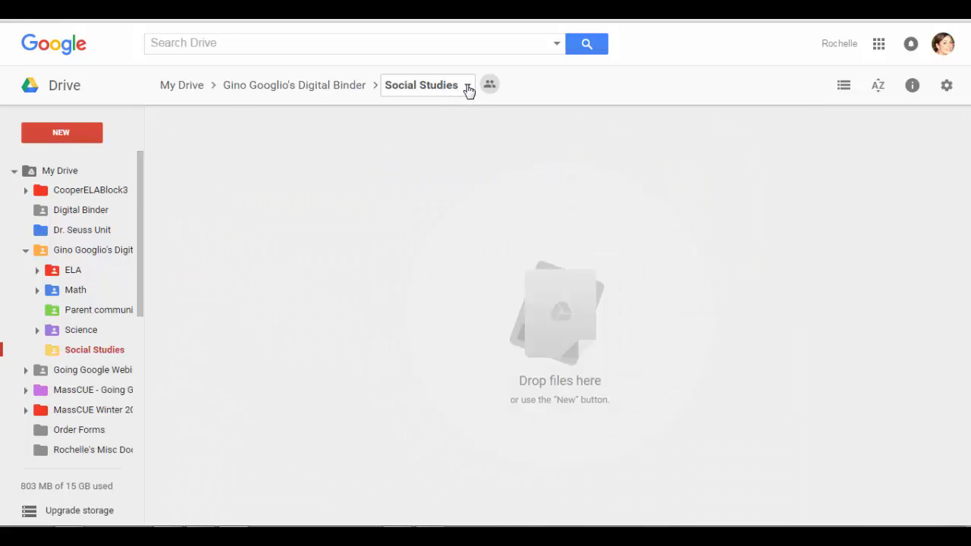
pyautogui.click(467, 86)
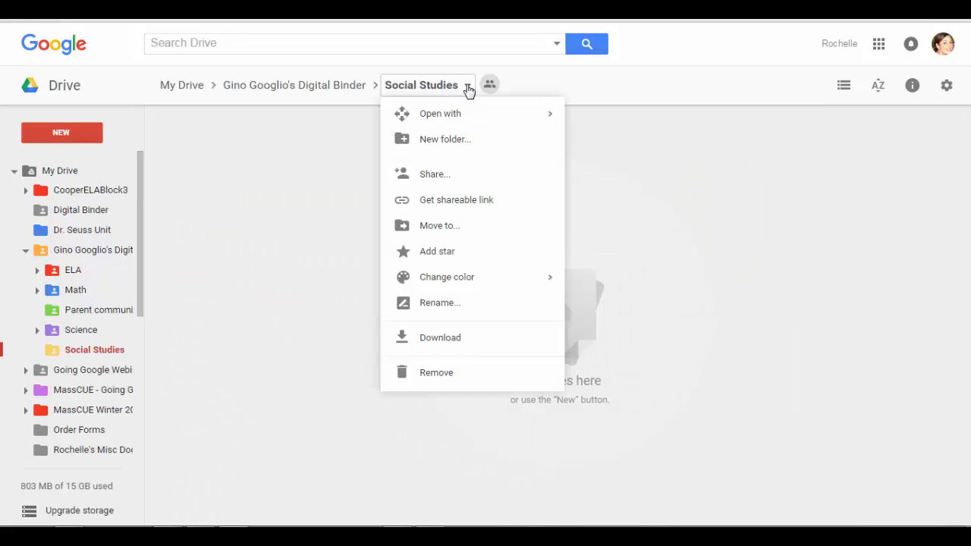
pyautogui.click(426, 176)
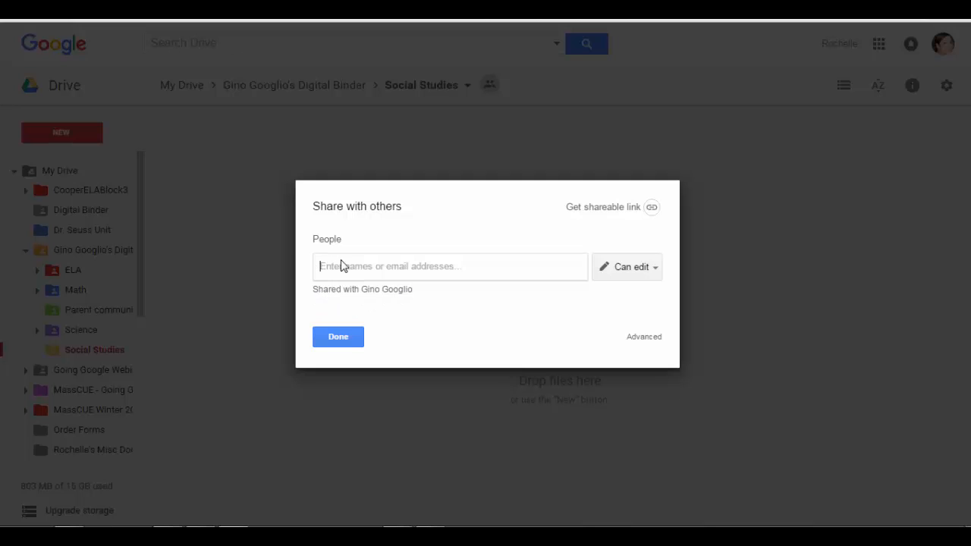
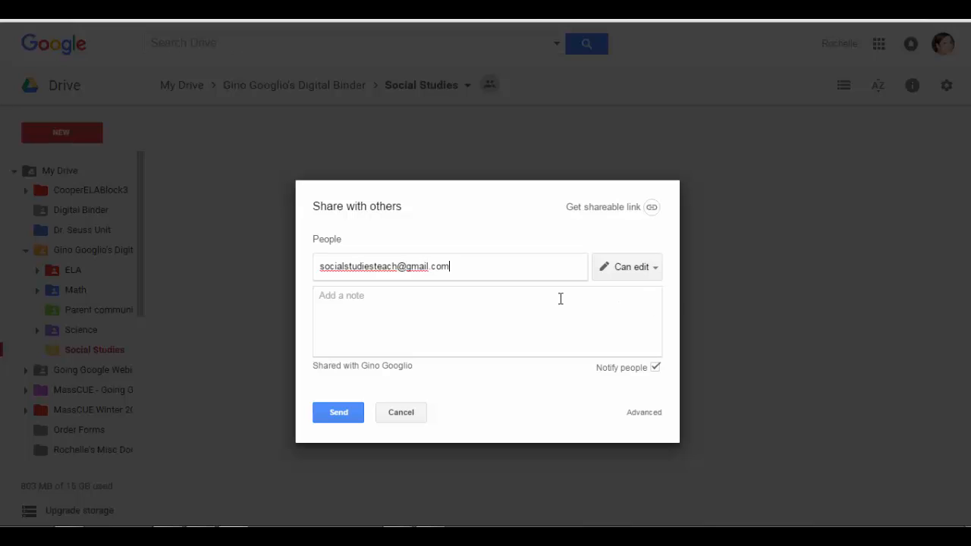
pyautogui.click(335, 414)
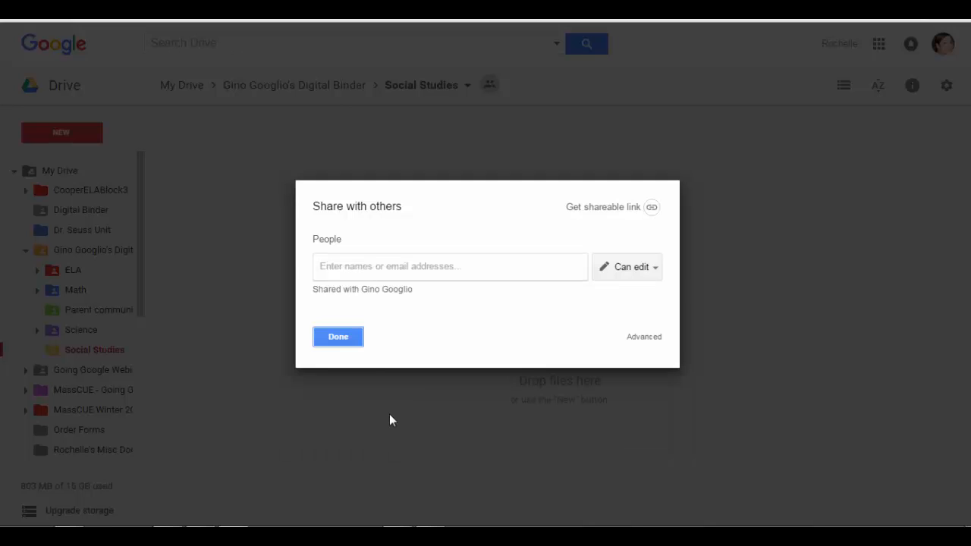
pyautogui.click(349, 339)
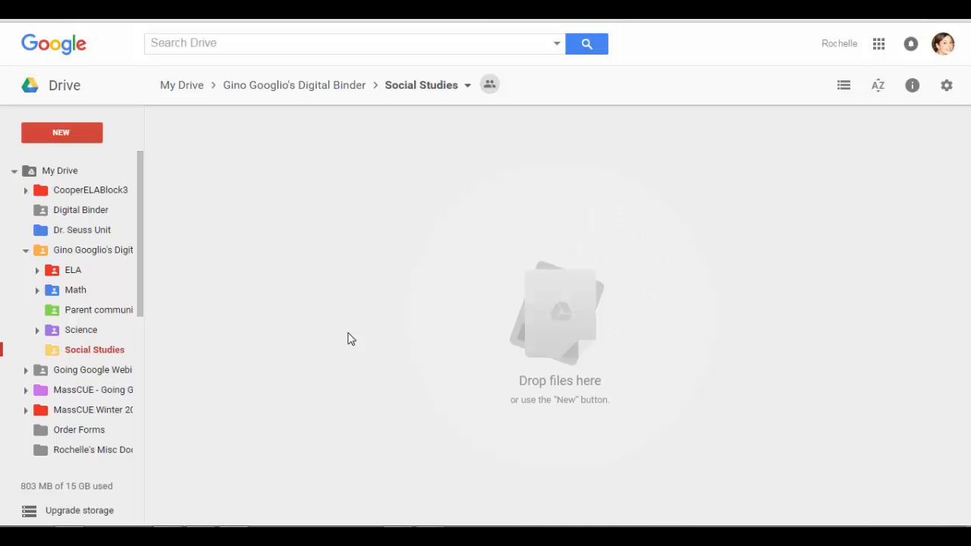
pyautogui.click(293, 86)
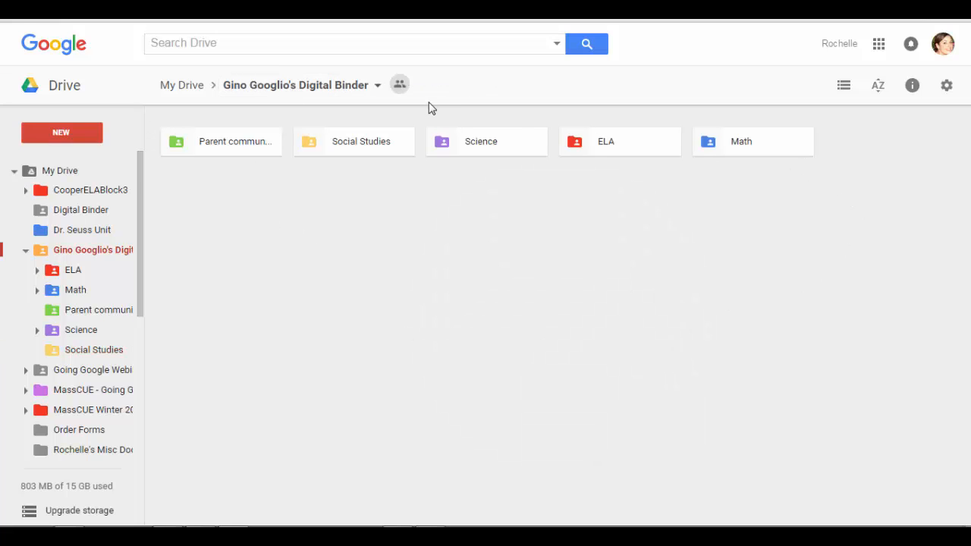
pyautogui.click(377, 89)
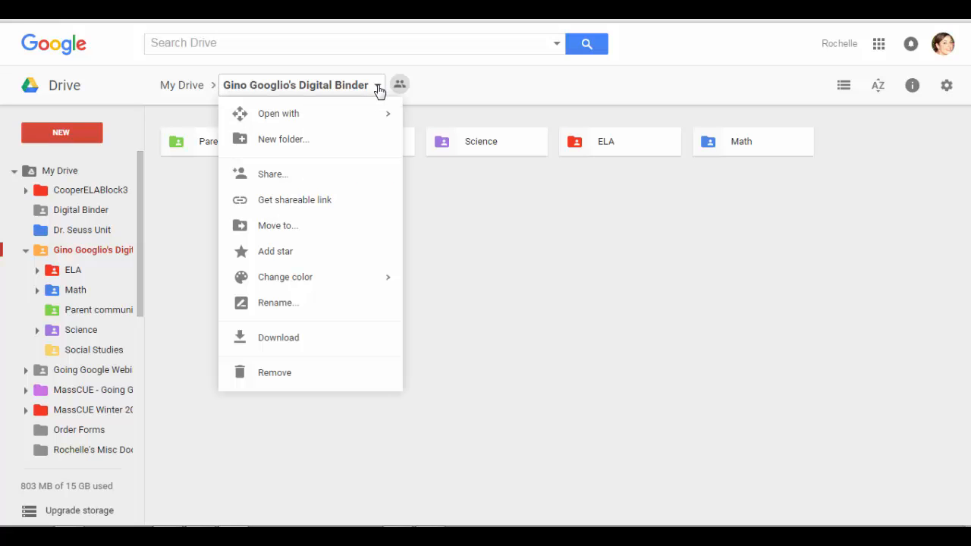
pyautogui.click(281, 182)
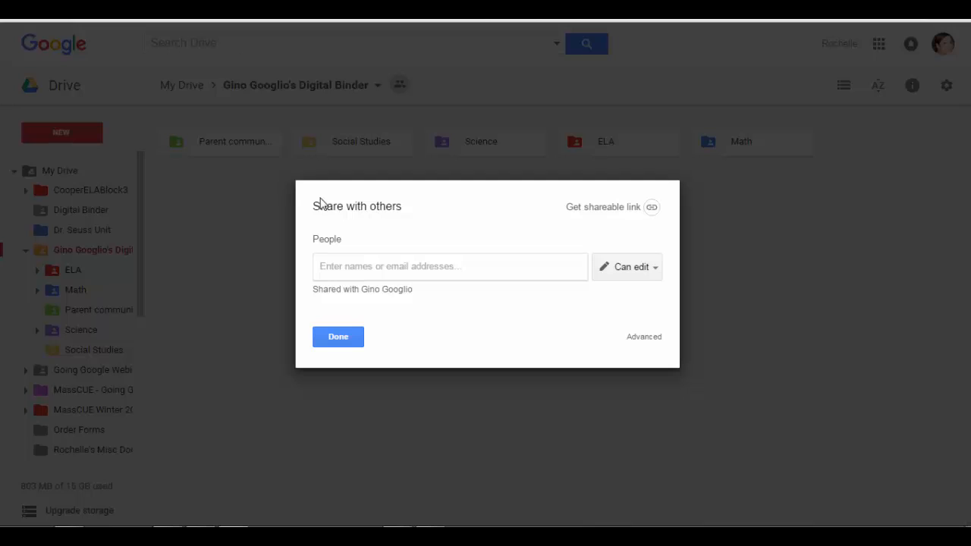
pyautogui.click(657, 271)
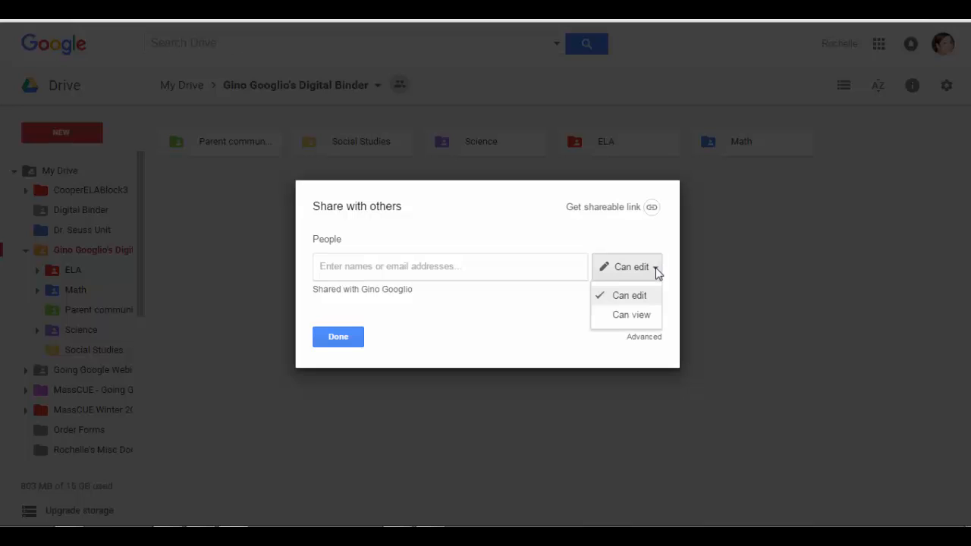
pyautogui.click(634, 322)
pyautogui.click(337, 264)
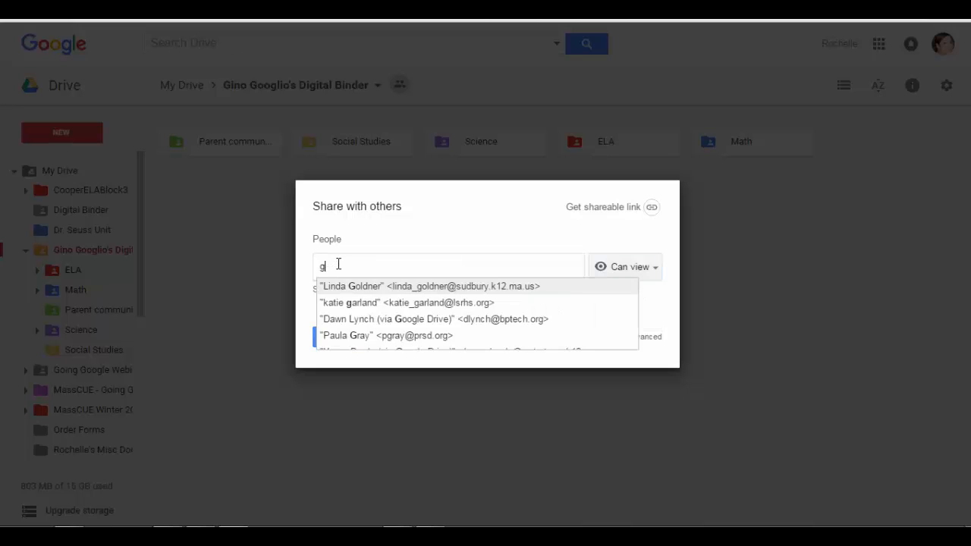
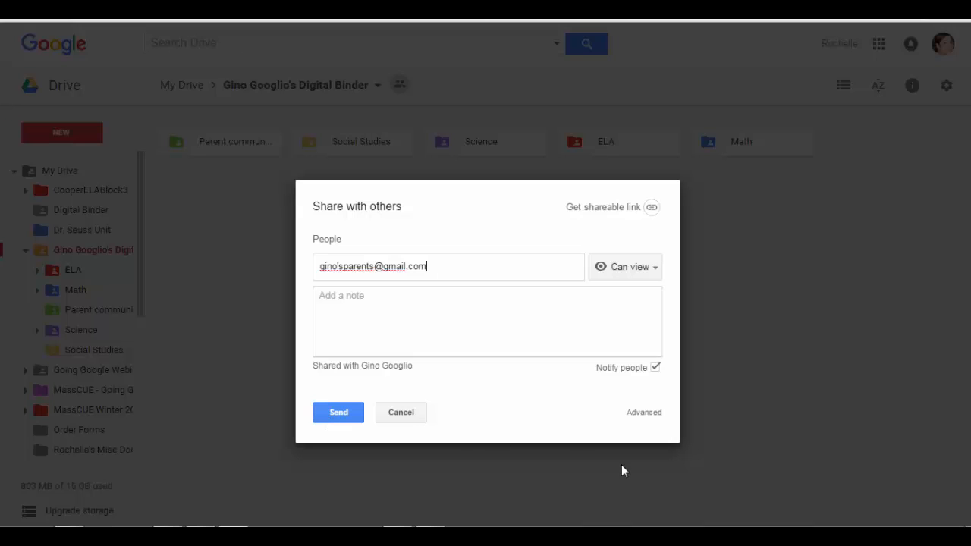
pyautogui.click(646, 418)
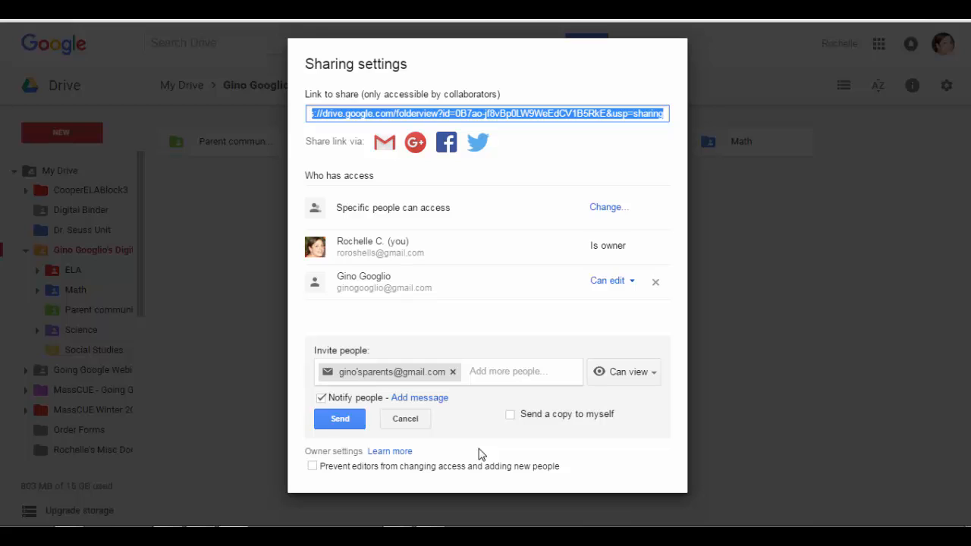
pyautogui.click(404, 419)
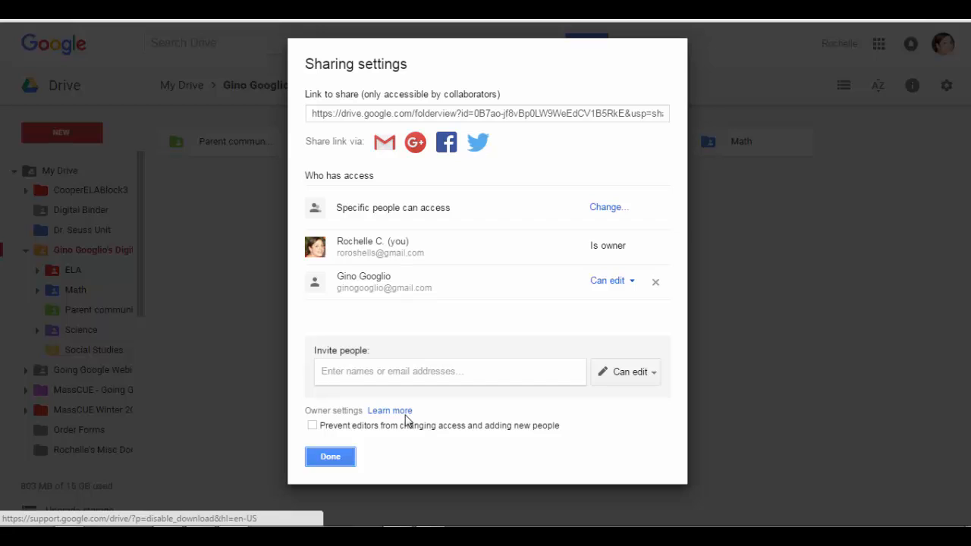
pyautogui.click(316, 460)
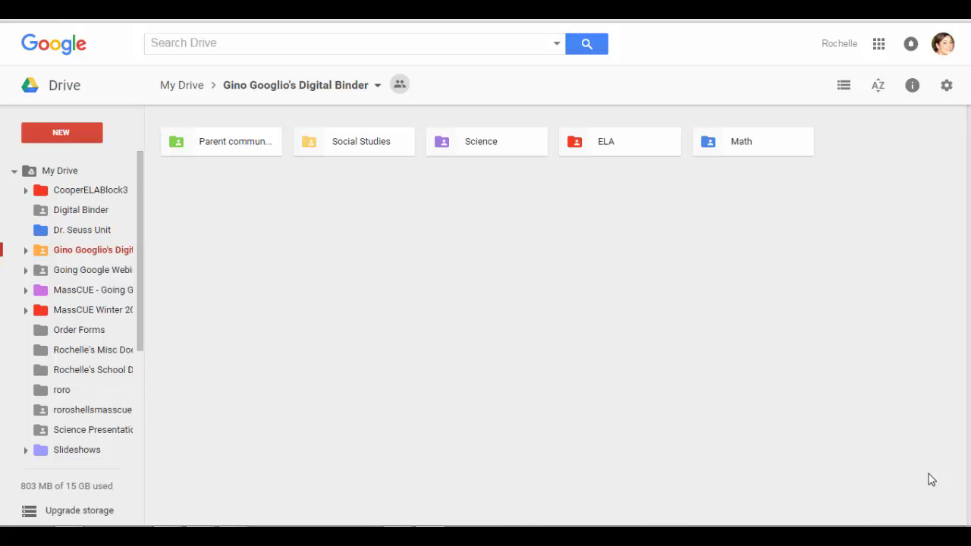
# Open Math > Unit 1 - Fractions > Tests and quizzes
pyautogui.click(747, 144)
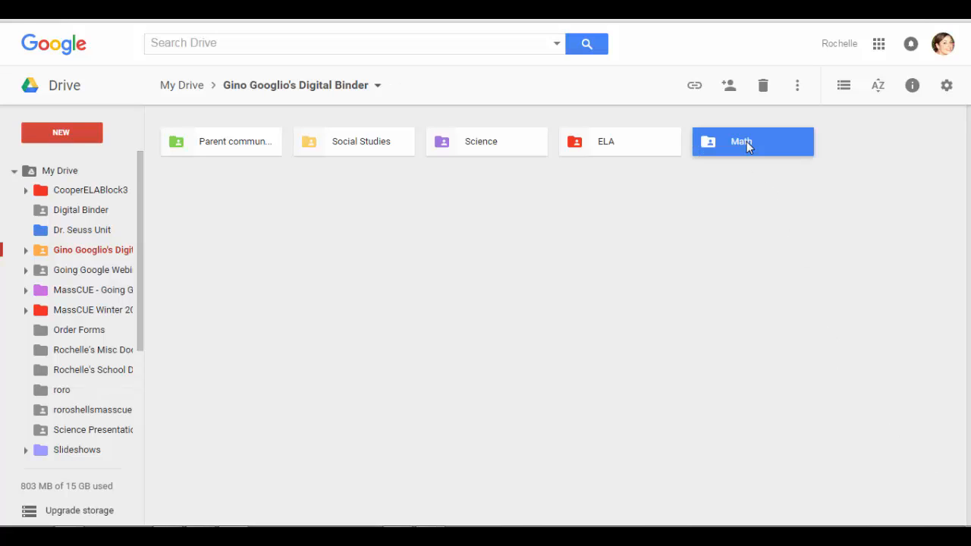
pyautogui.doubleClick(746, 141)
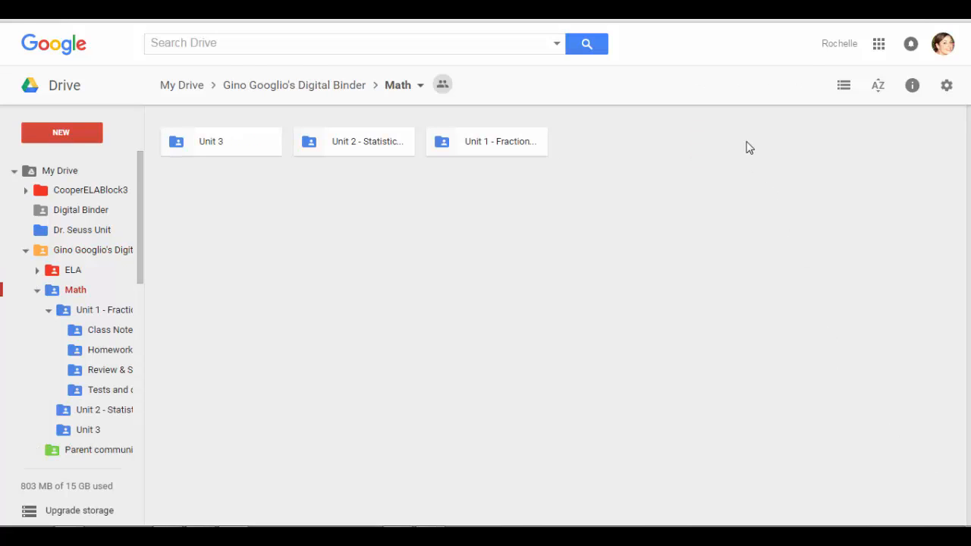
pyautogui.click(520, 152)
pyautogui.doubleClick(520, 152)
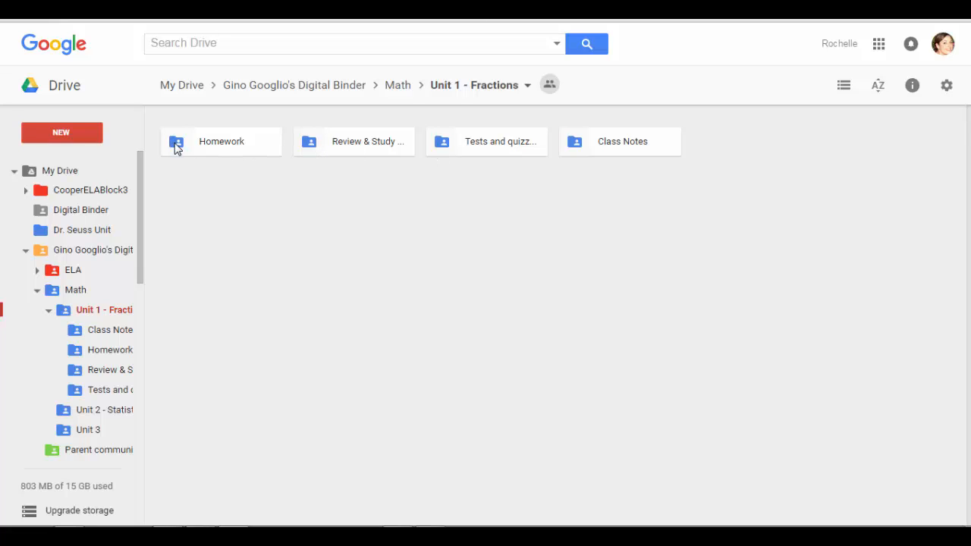
pyautogui.doubleClick(484, 148)
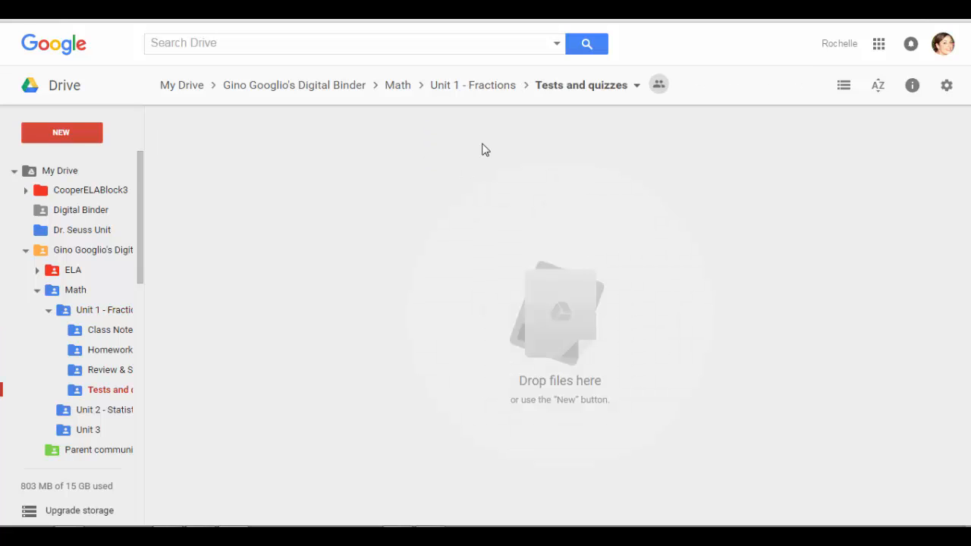
# Change the student's access on Tests and quizzes to Can view and save
pyautogui.click(637, 87)
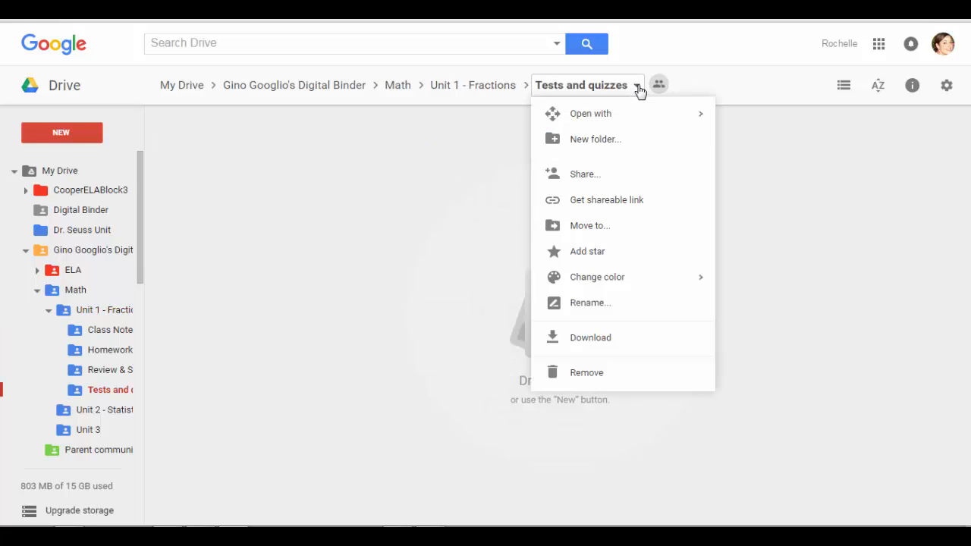
pyautogui.click(615, 182)
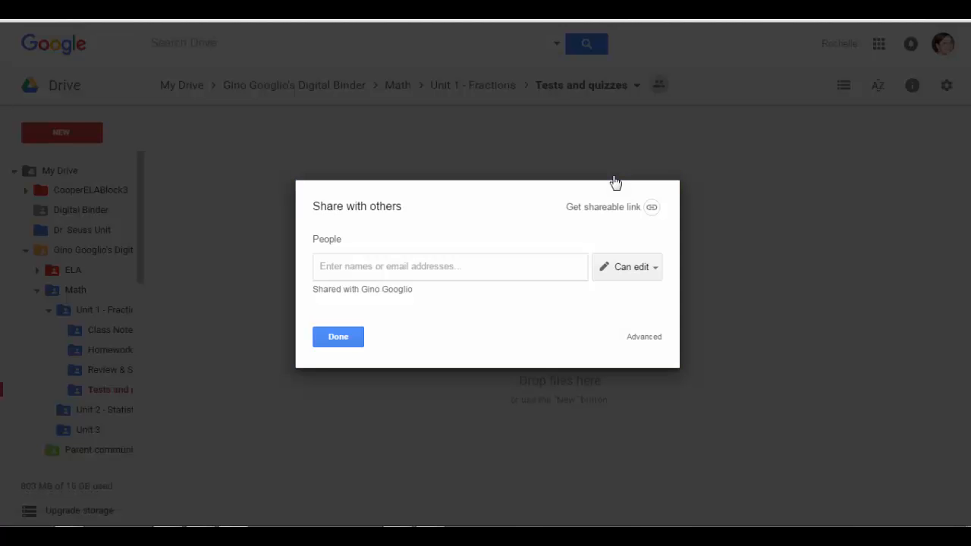
pyautogui.click(383, 290)
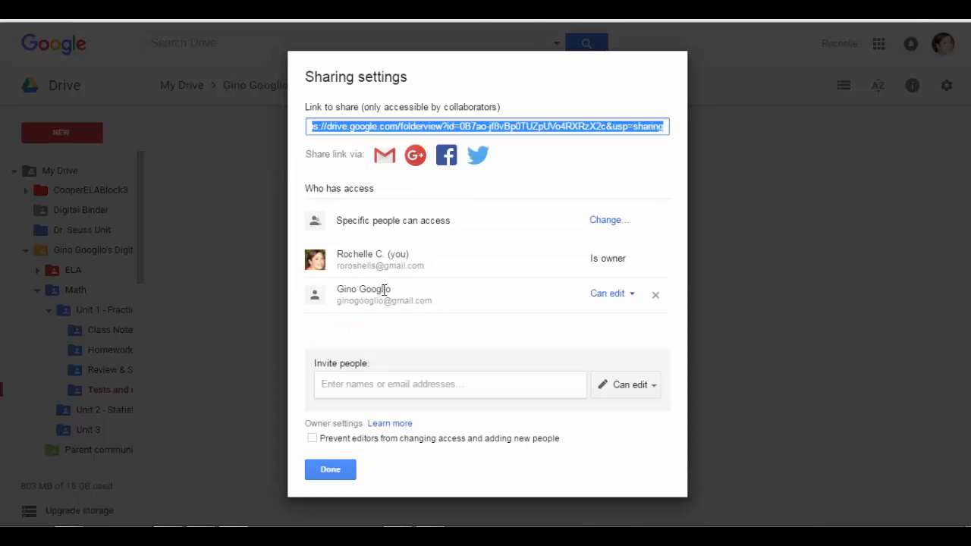
pyautogui.click(633, 295)
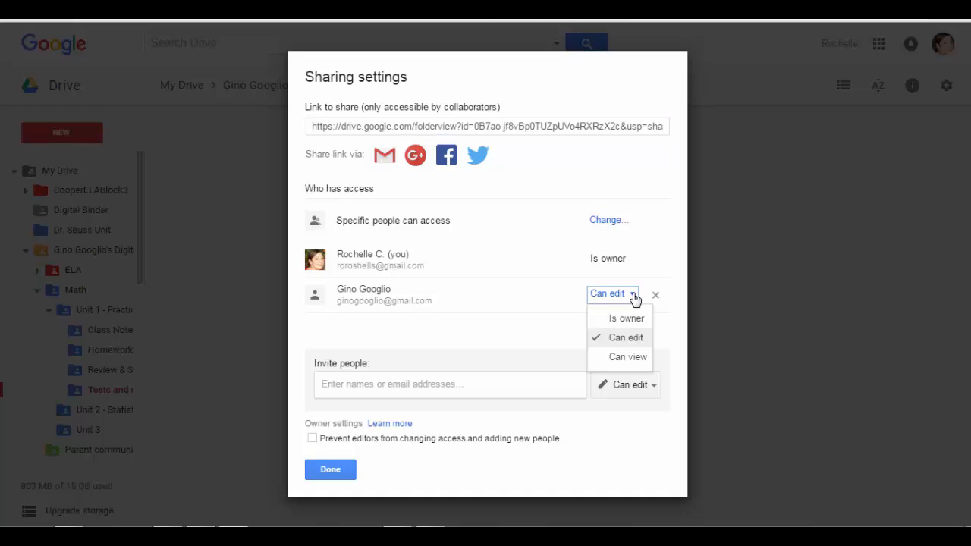
pyautogui.click(633, 357)
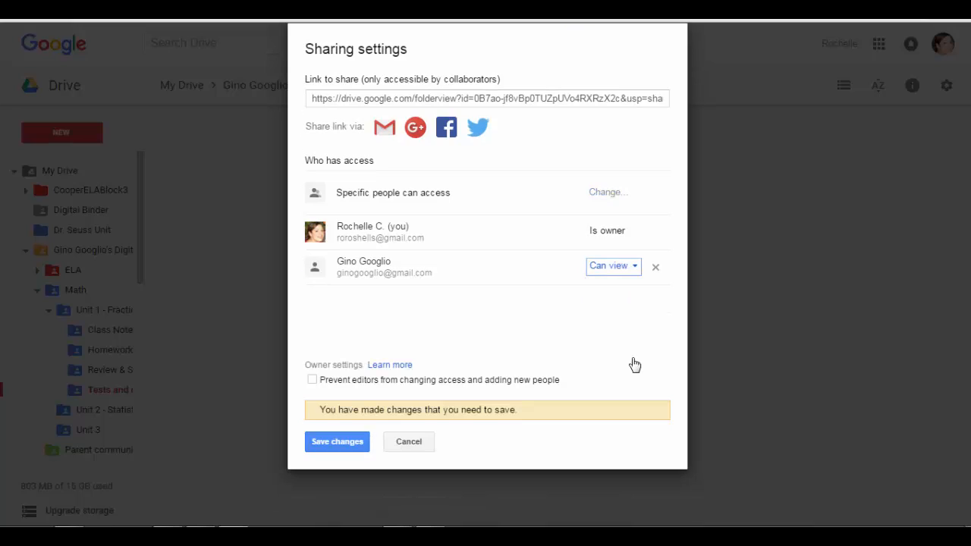
pyautogui.click(331, 445)
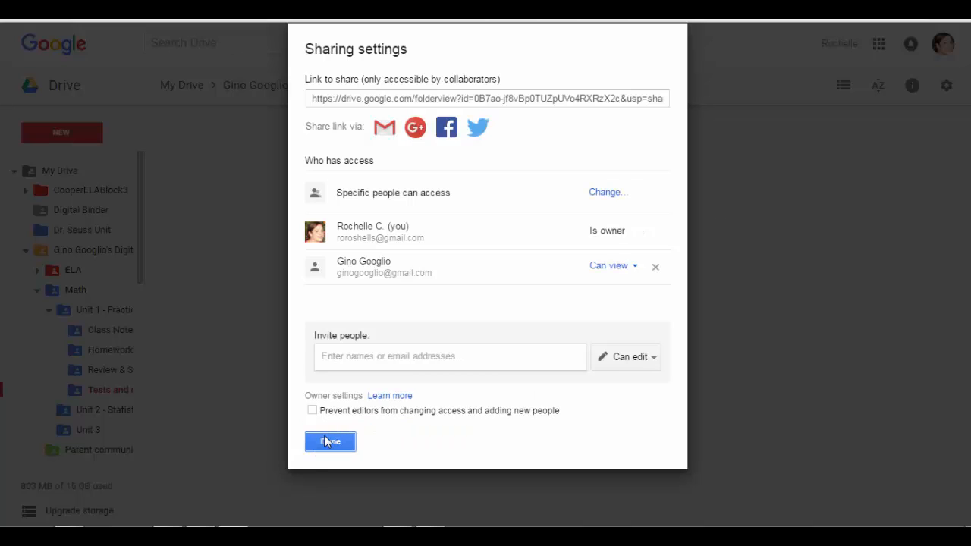
pyautogui.click(330, 441)
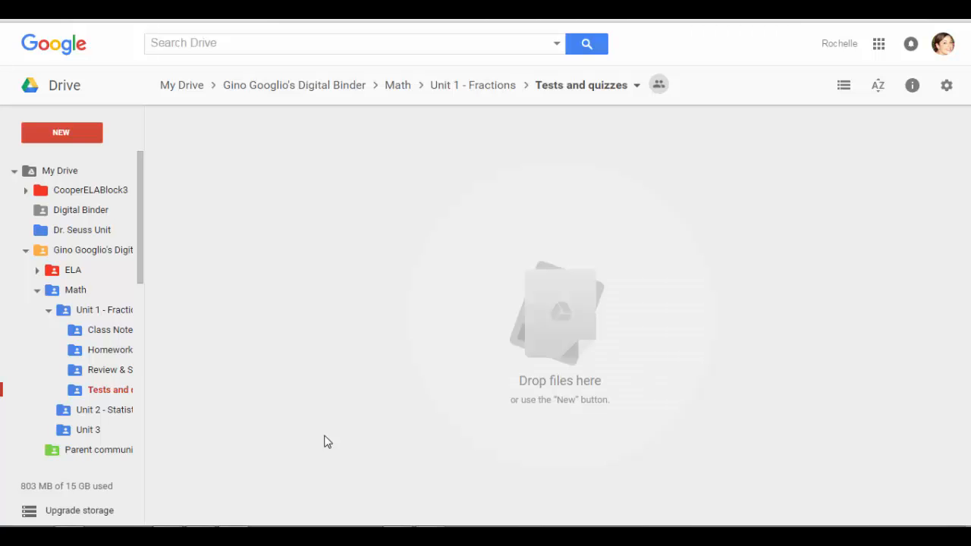
# Return to the Digital Binder and review its sharing access list
pyautogui.click(310, 88)
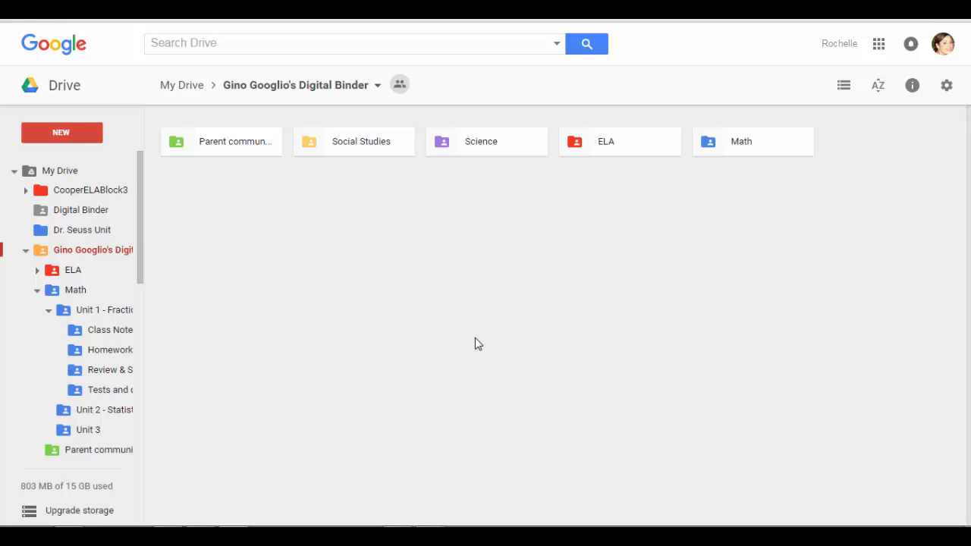
pyautogui.click(377, 86)
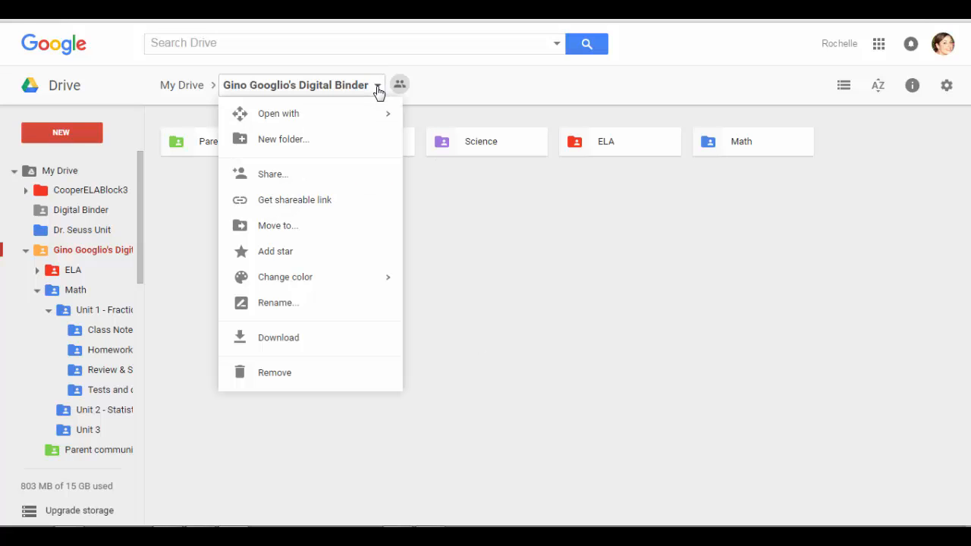
pyautogui.click(317, 177)
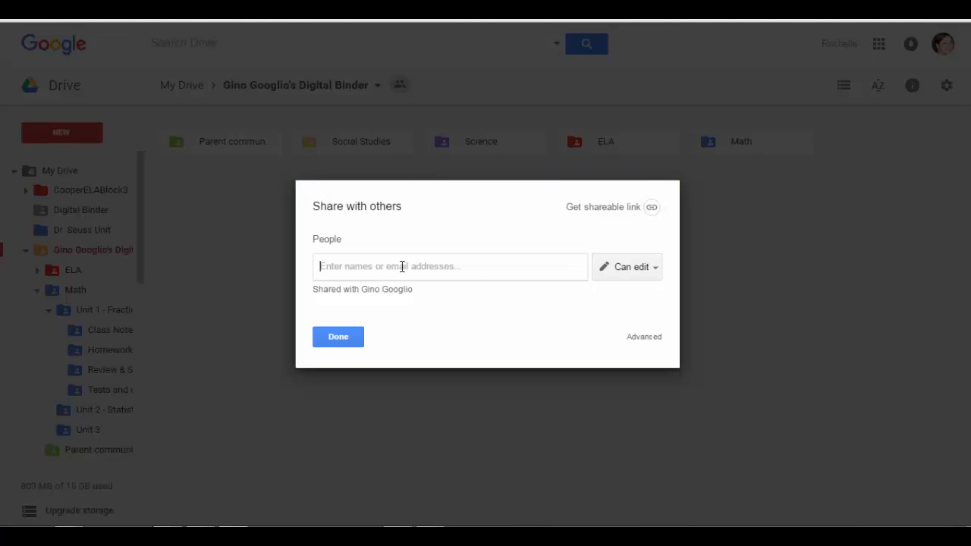
pyautogui.click(391, 292)
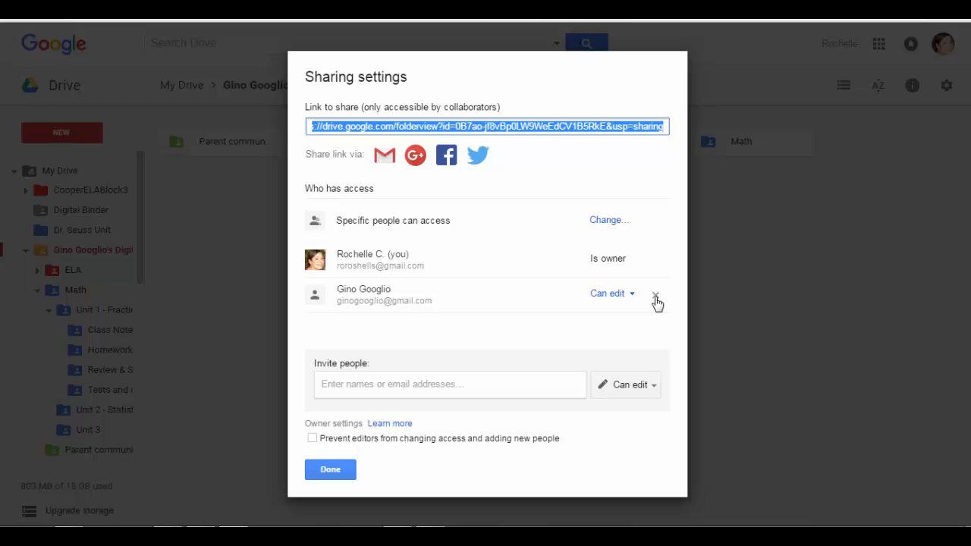
pyautogui.click(328, 471)
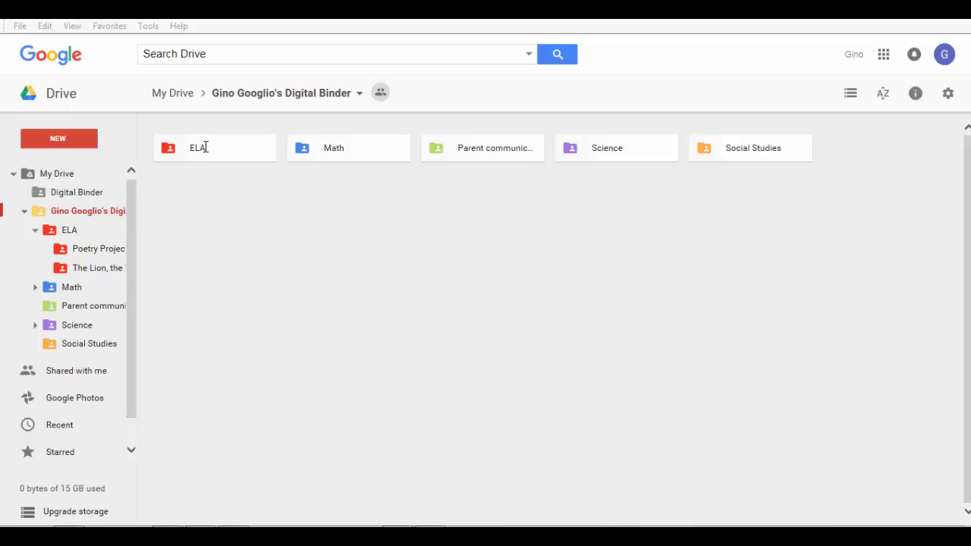
# Create a new Google Docs document in ELA > Poetry Project, accepting the shared-folder prompt
pyautogui.click(174, 160)
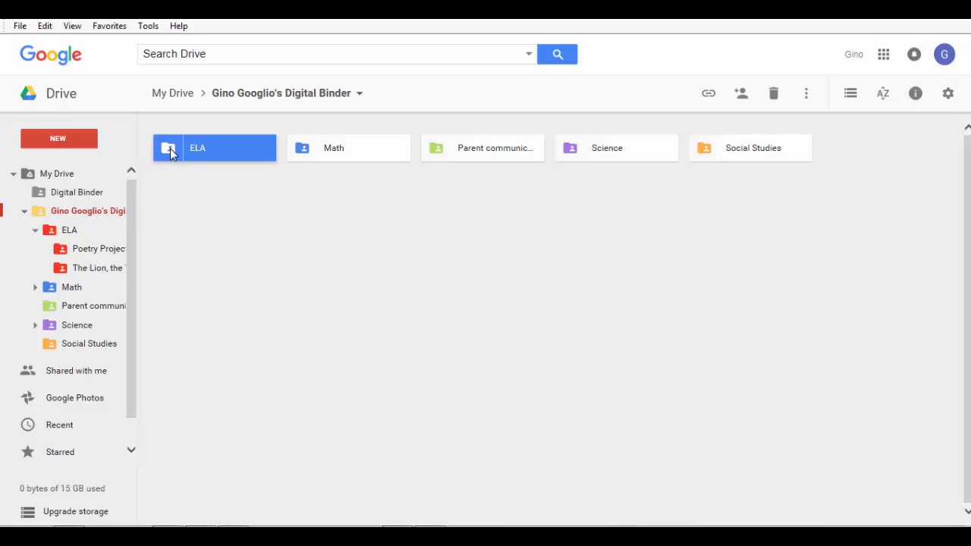
pyautogui.doubleClick(170, 150)
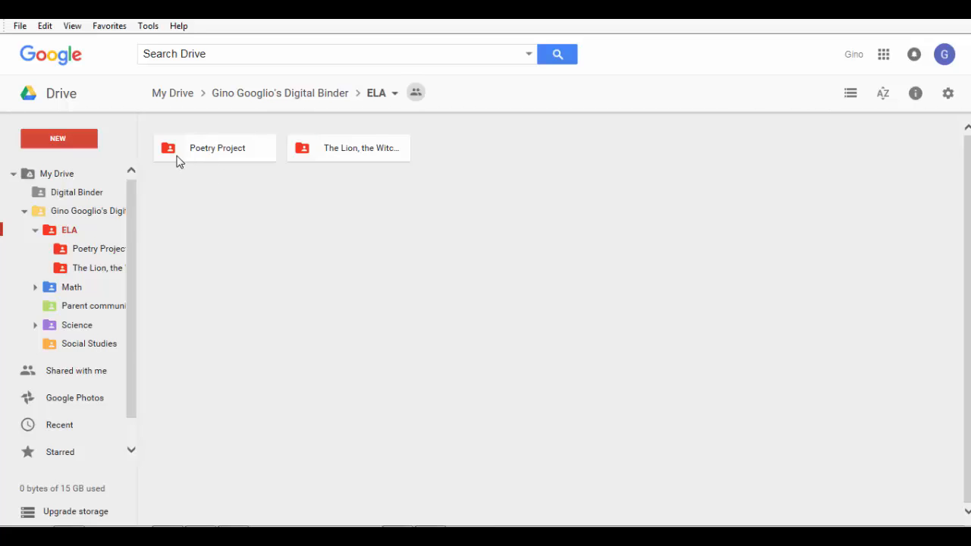
pyautogui.click(178, 160)
pyautogui.doubleClick(179, 161)
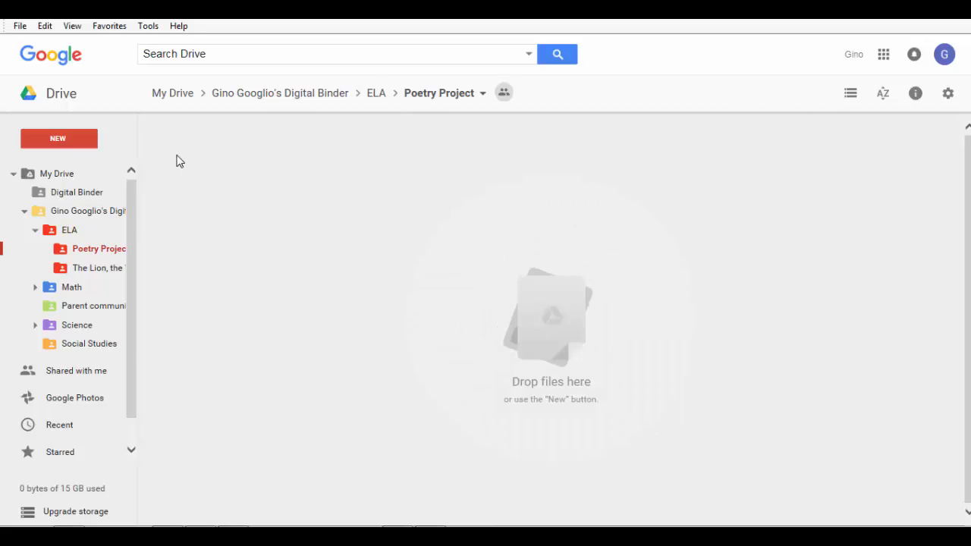
pyautogui.click(72, 137)
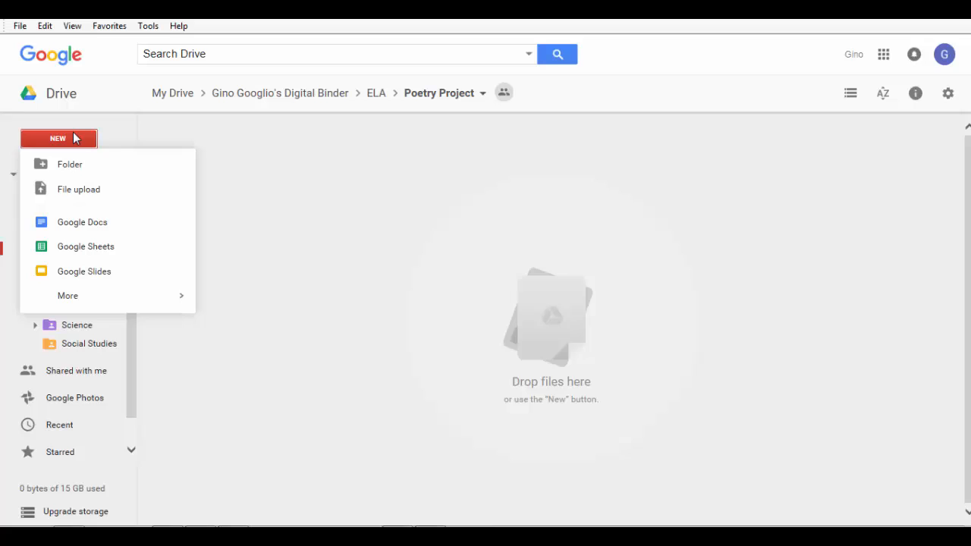
pyautogui.click(89, 228)
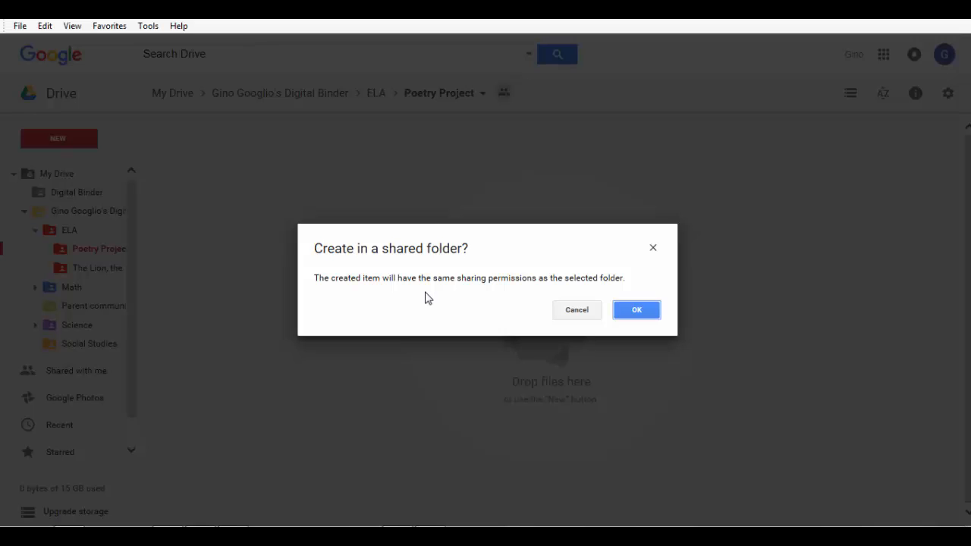
pyautogui.click(637, 314)
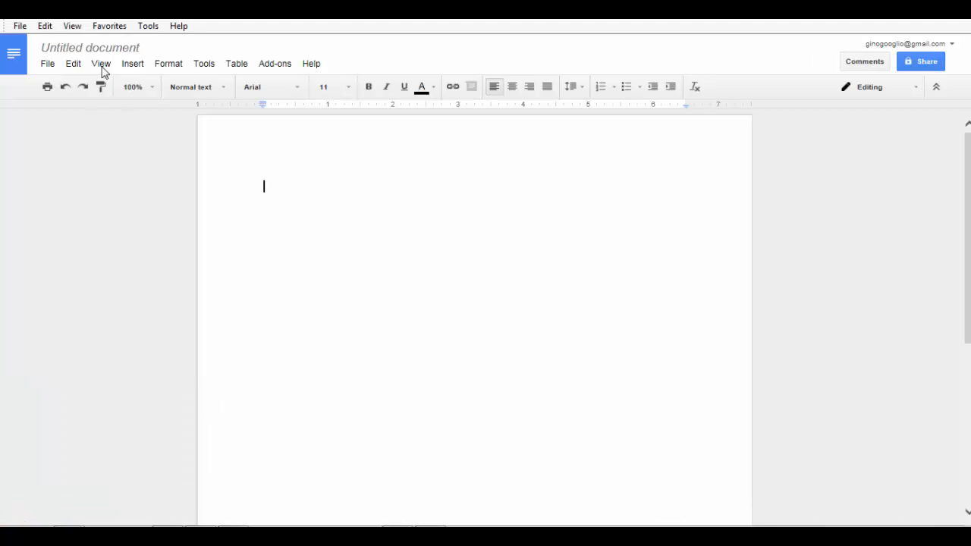
# Rename the document 'Poetry Project Poem 1', then return to the Drive binder
pyautogui.click(112, 50)
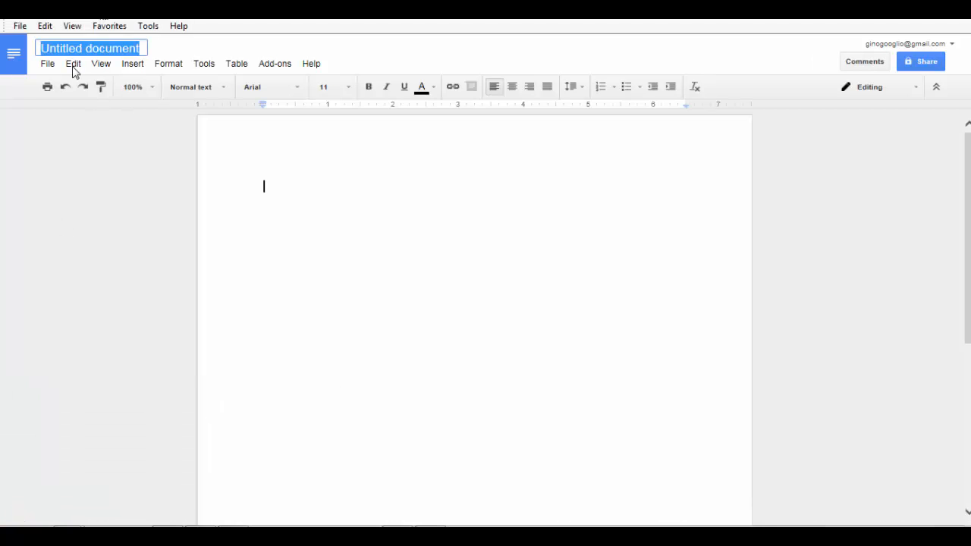
pyautogui.write('etr')
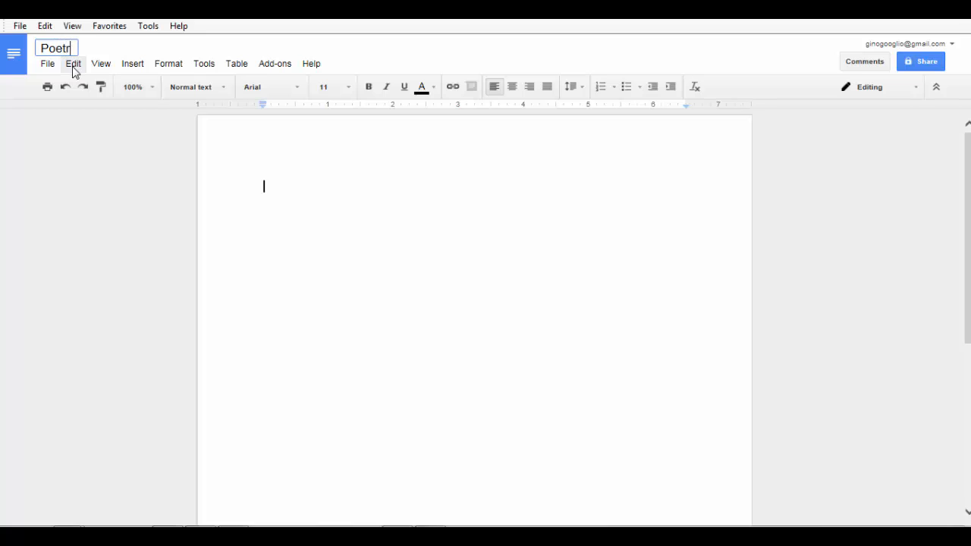
pyautogui.write('y Project')
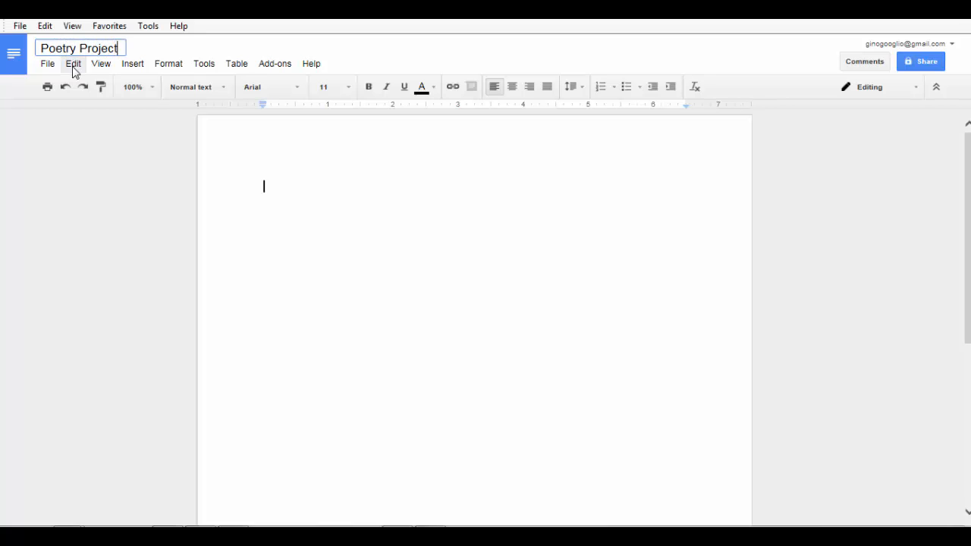
pyautogui.write('P')
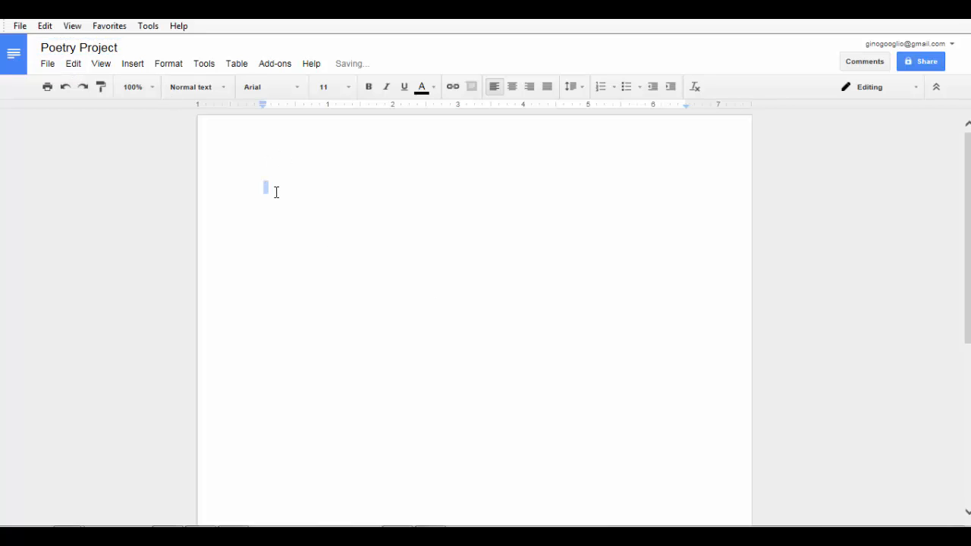
pyautogui.write('oem 1')
pyautogui.click(121, 47)
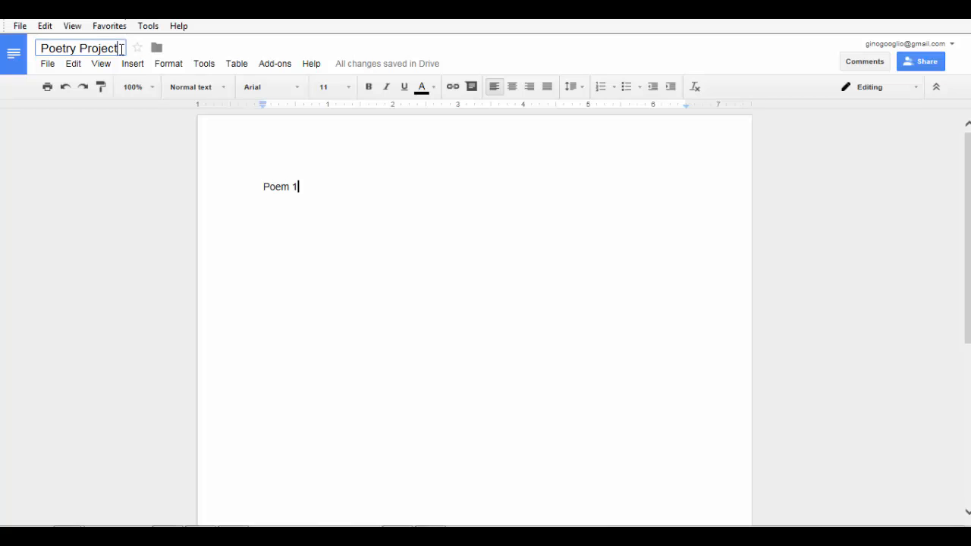
pyautogui.write('Poem ')
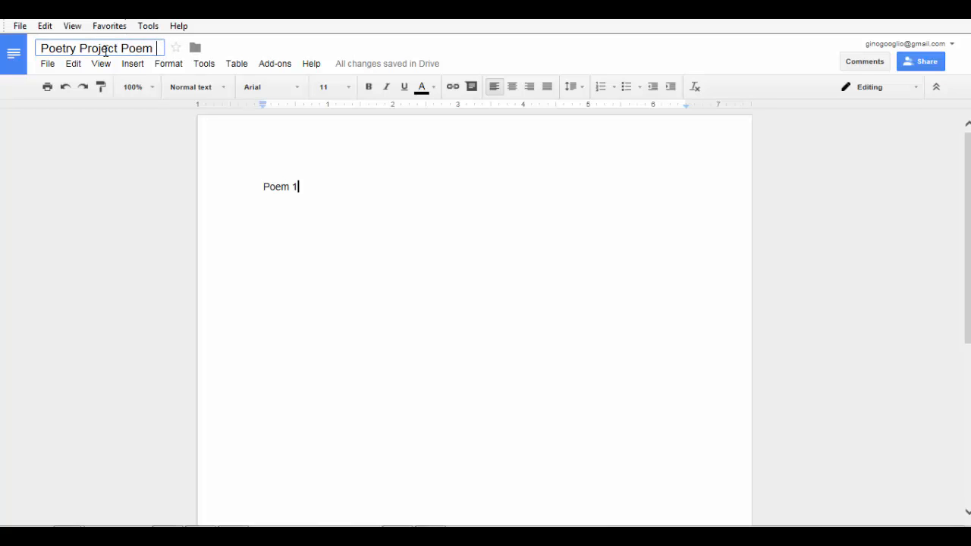
pyautogui.write('1')
pyautogui.press('Return')
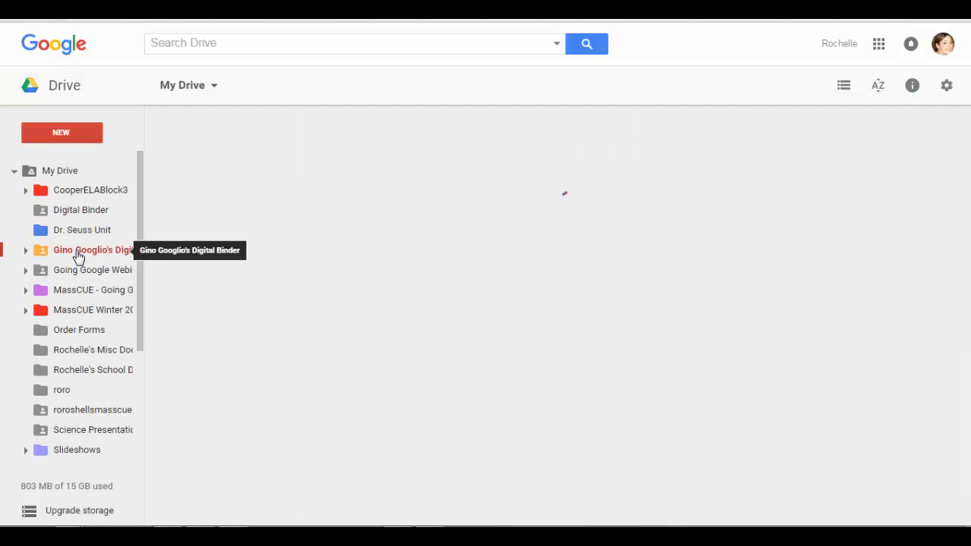
pyautogui.click(79, 252)
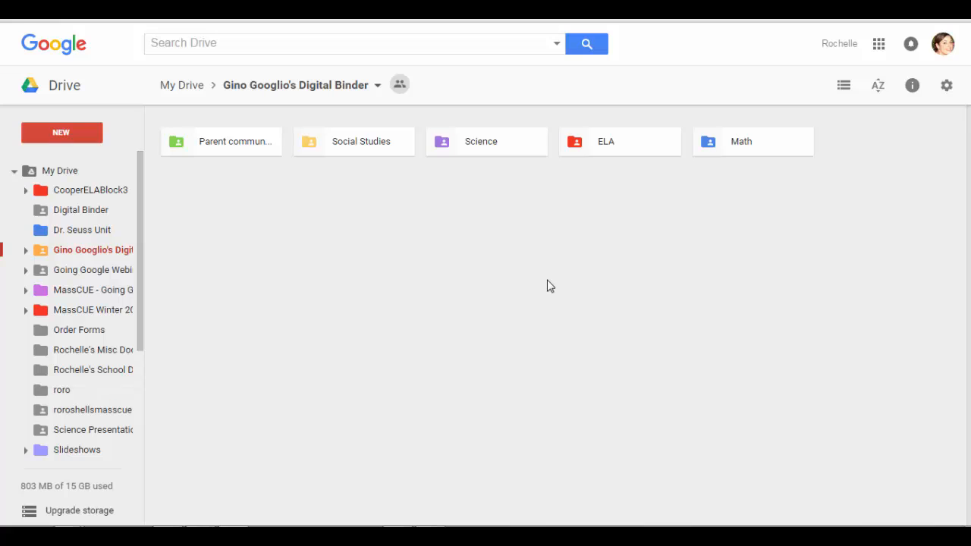
# Open ELA > Poetry Project and reopen the 'Poetry Project Poem 1' document
pyautogui.click(605, 144)
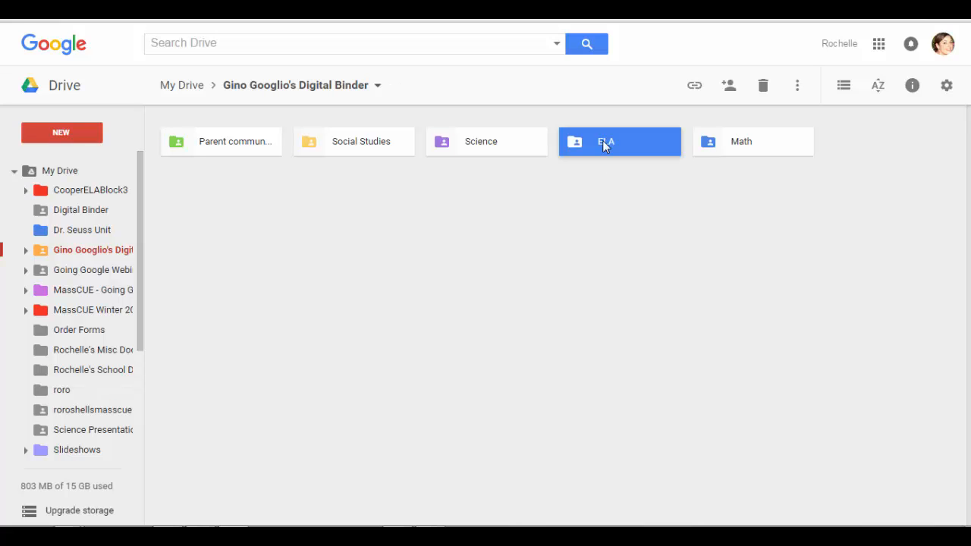
pyautogui.doubleClick(602, 143)
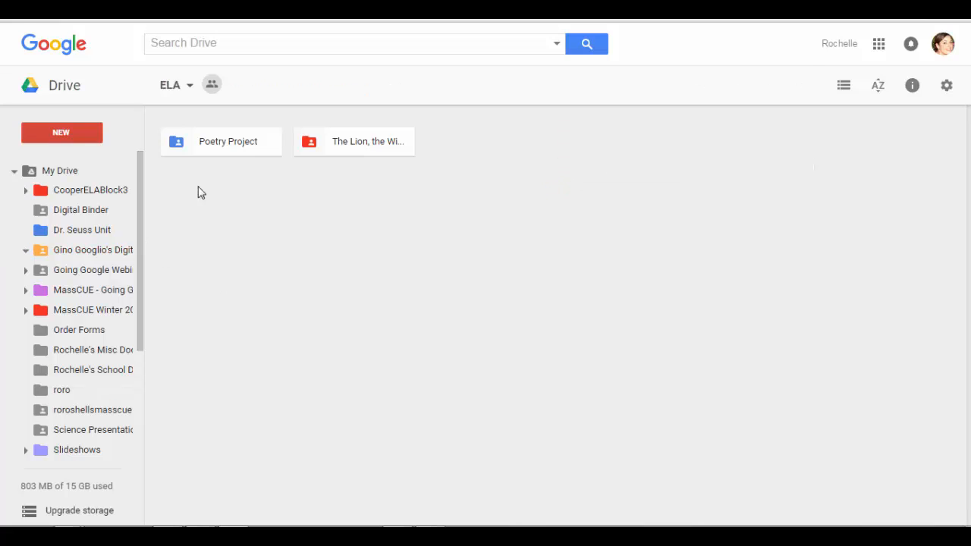
pyautogui.click(235, 152)
pyautogui.doubleClick(235, 152)
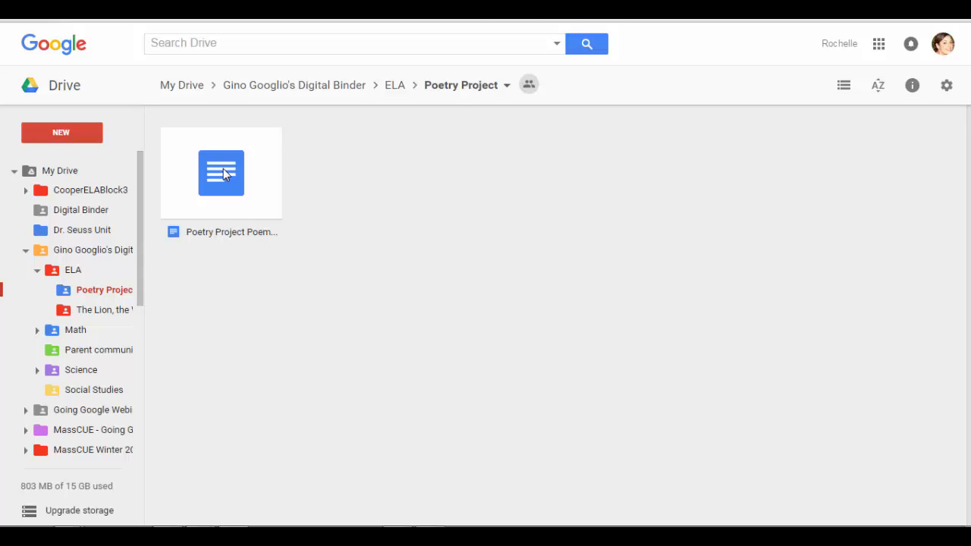
pyautogui.doubleClick(223, 173)
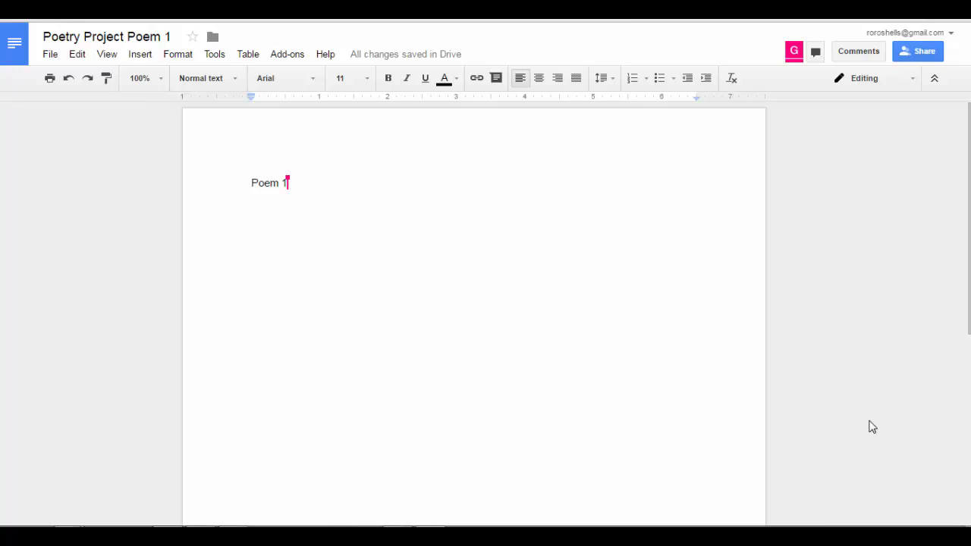
# Add the comment 'Great start!' to the Poem 1 text
pyautogui.click(855, 59)
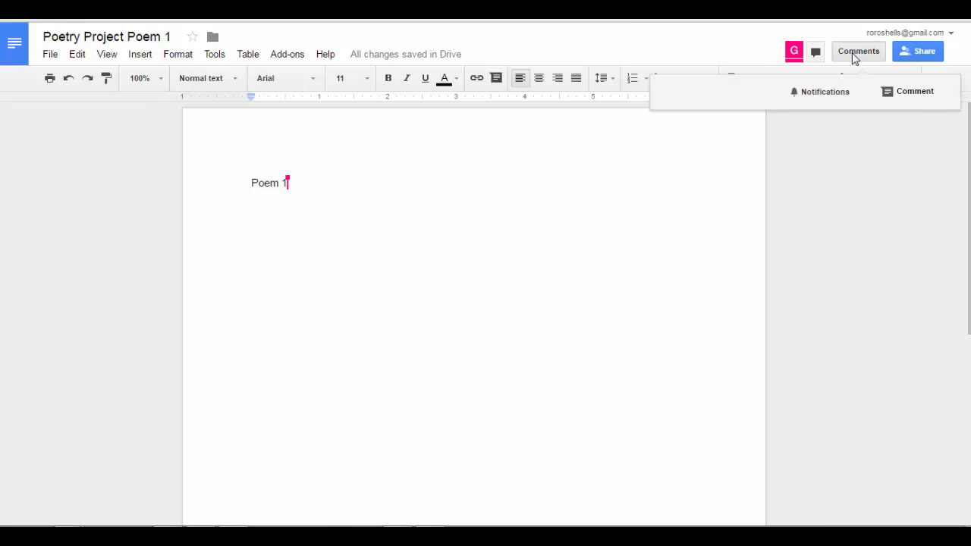
pyautogui.click(925, 101)
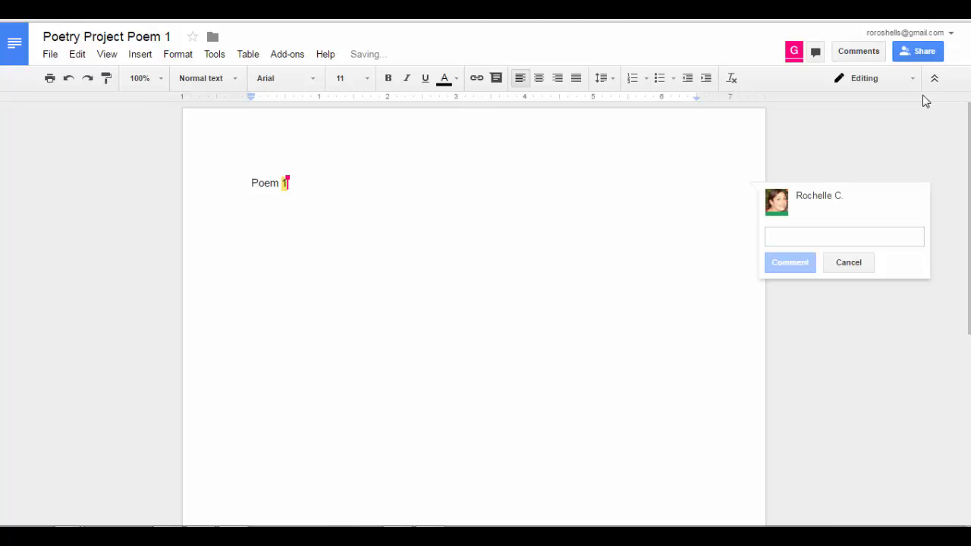
pyautogui.write('Great start')
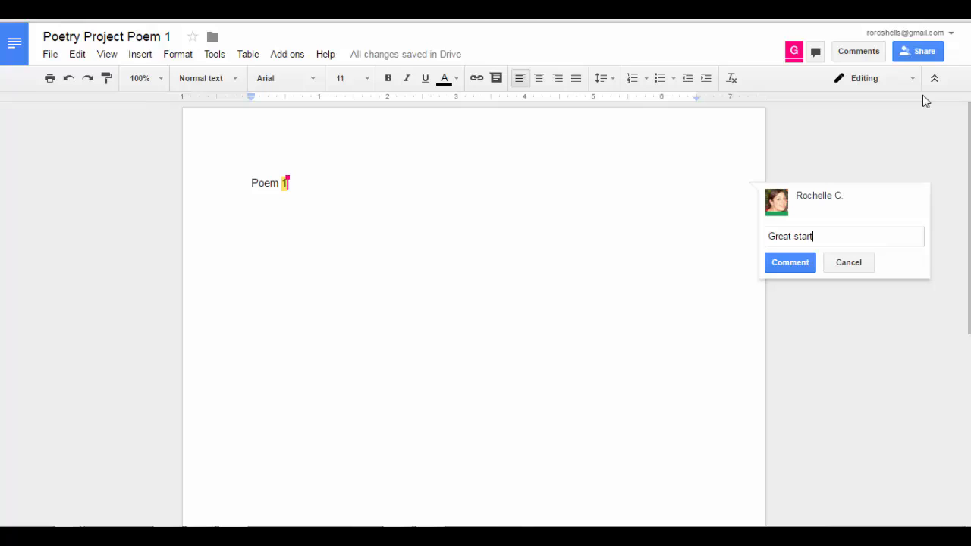
pyautogui.write('!')
pyautogui.click(798, 266)
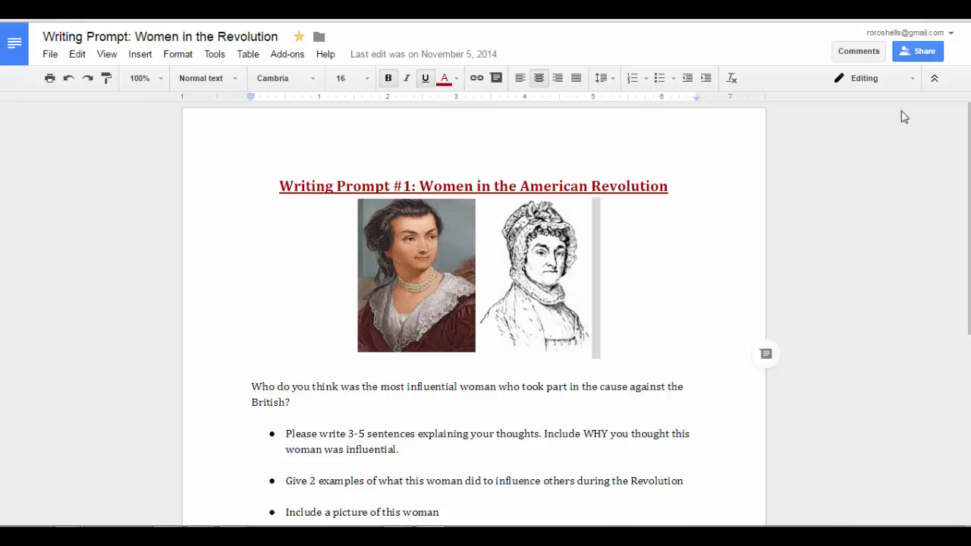
# Send the student a Can view sharing invitation for the Women in the Revolution prompt
pyautogui.click(927, 55)
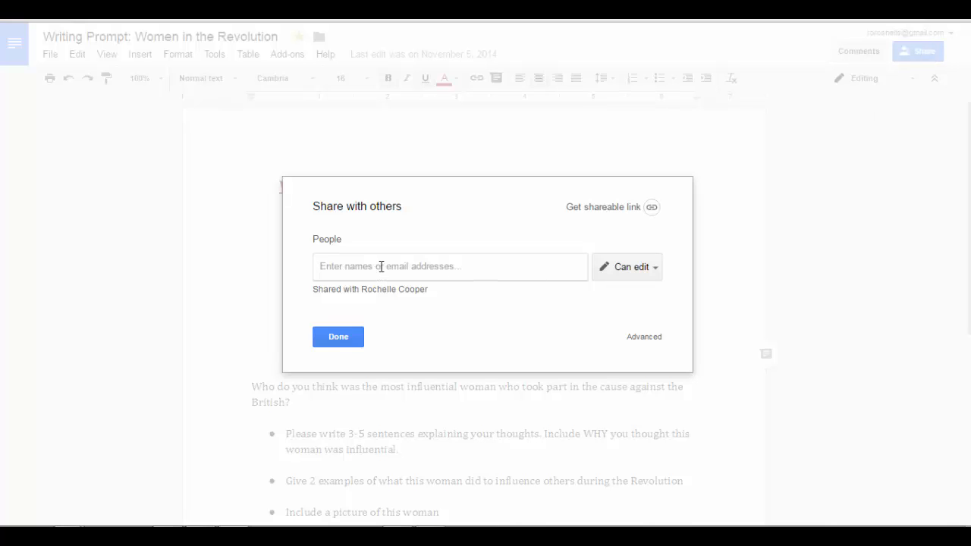
pyautogui.write('gino')
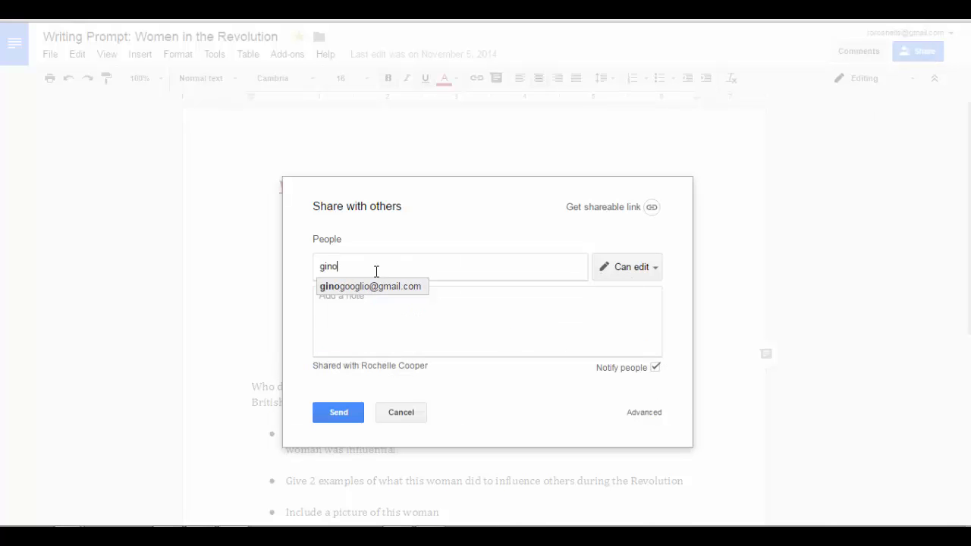
pyautogui.click(380, 286)
pyautogui.click(652, 271)
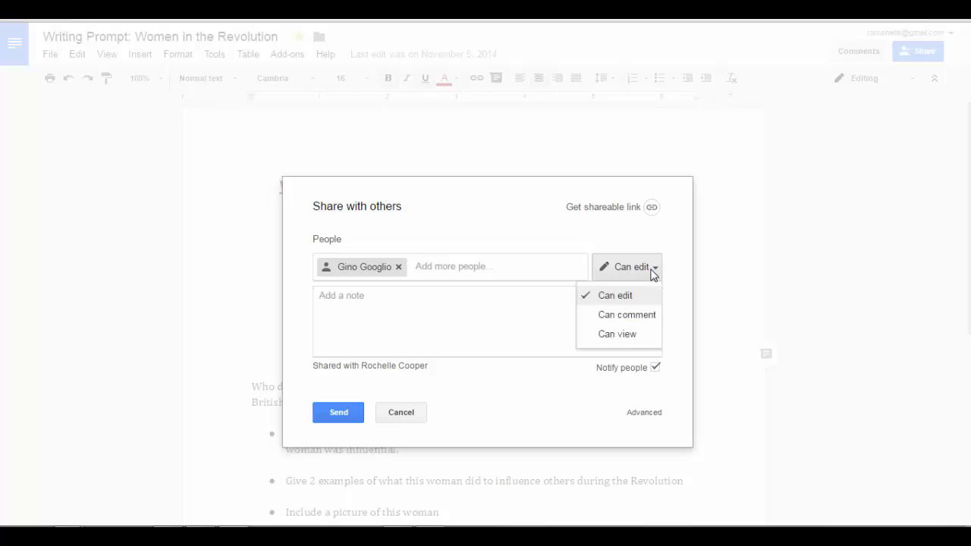
pyautogui.click(624, 338)
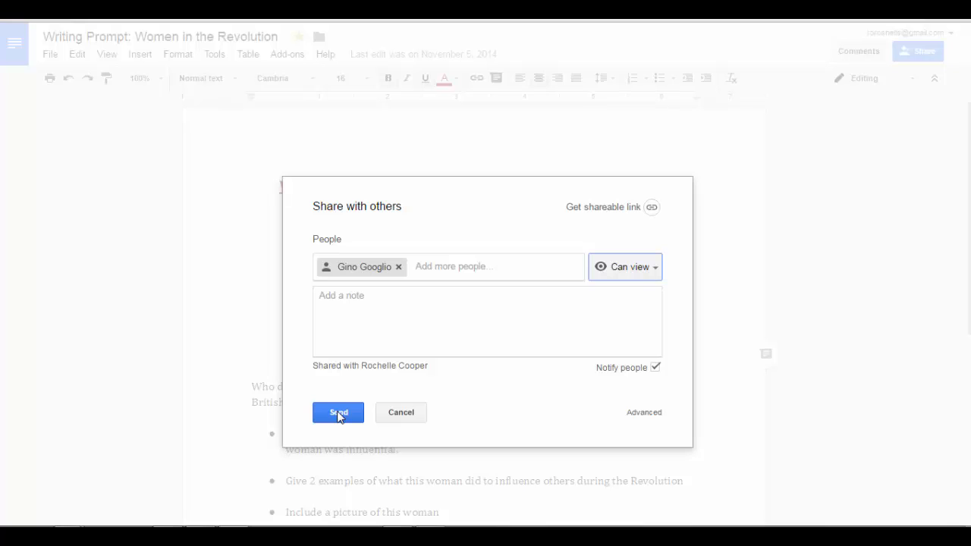
pyautogui.click(339, 416)
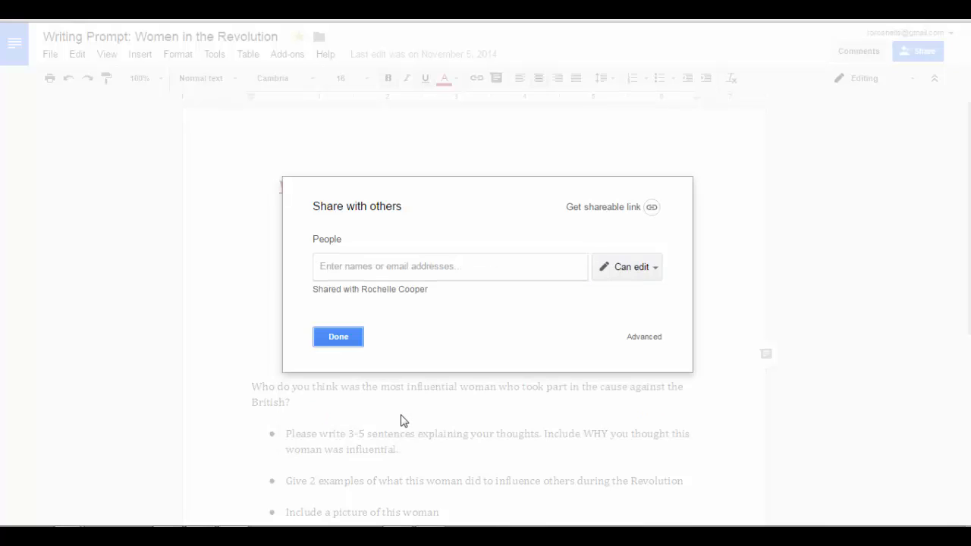
# Browse the document's folder picker to My Drive > binder > Social Studies > Unit 7 American Revolution
pyautogui.click(348, 335)
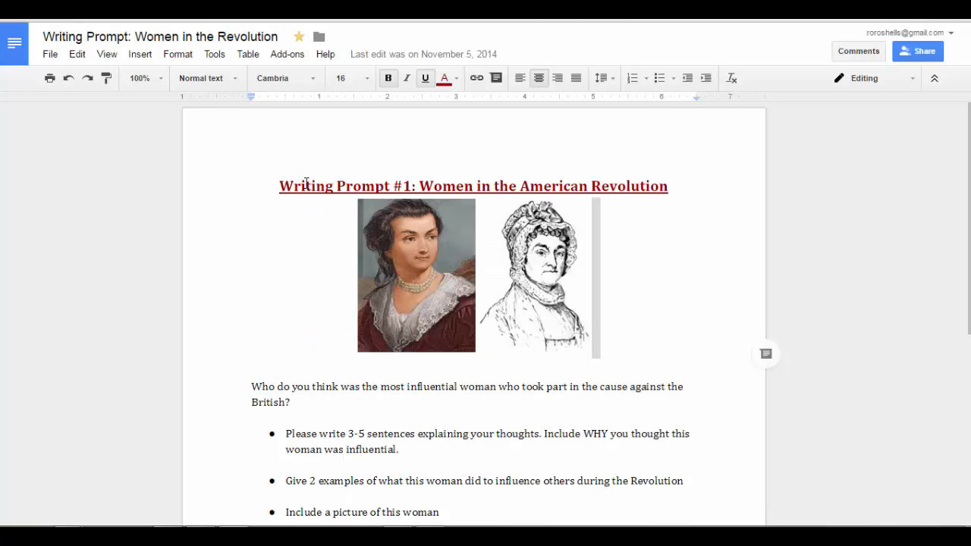
pyautogui.click(318, 37)
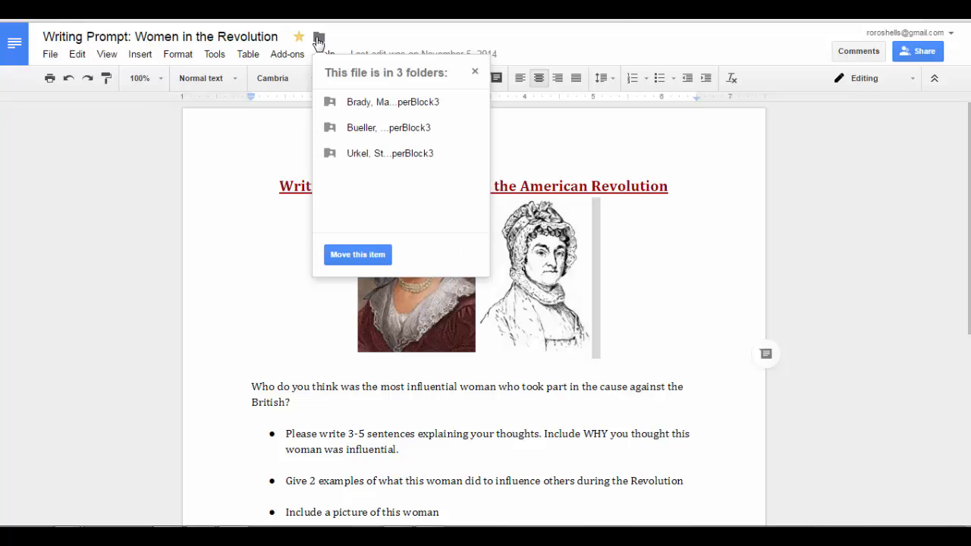
pyautogui.click(361, 260)
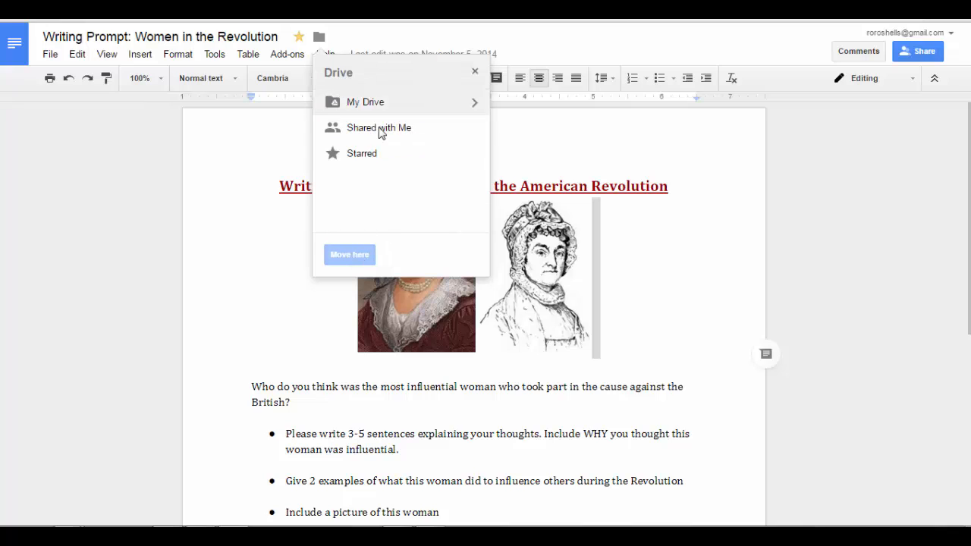
pyautogui.click(477, 103)
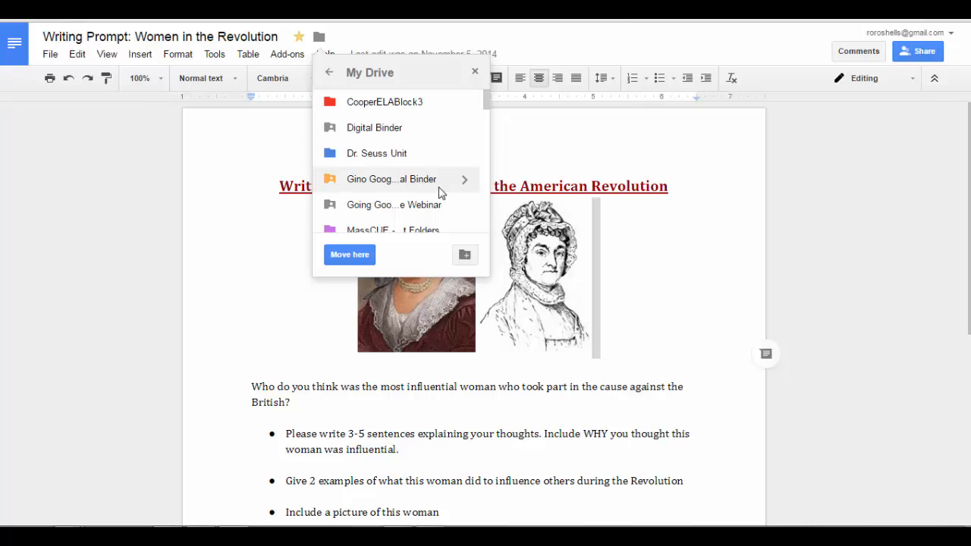
pyautogui.click(465, 180)
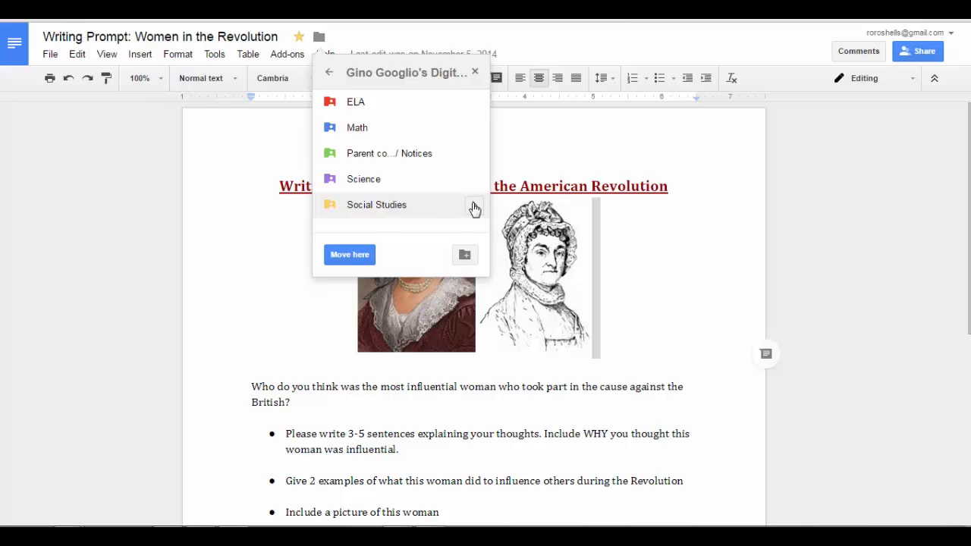
pyautogui.click(472, 207)
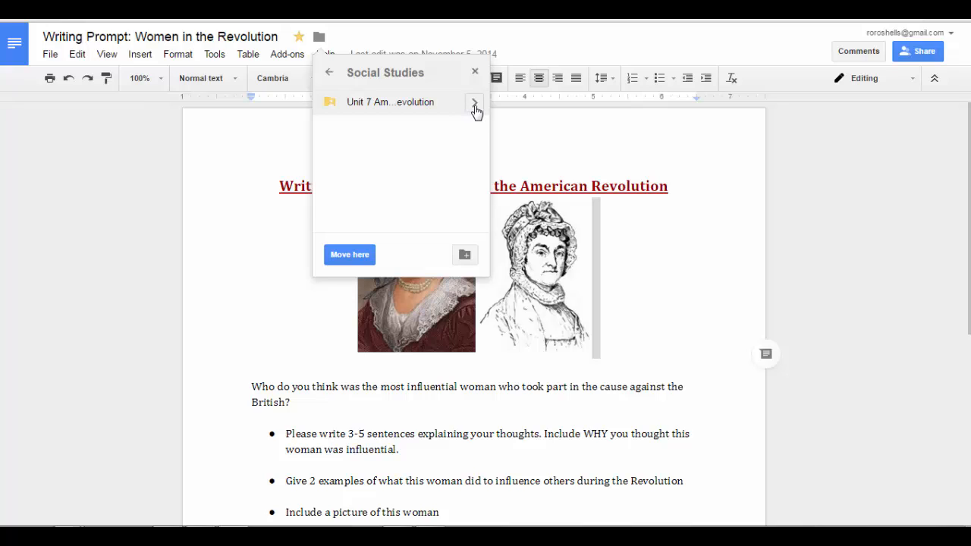
pyautogui.click(474, 103)
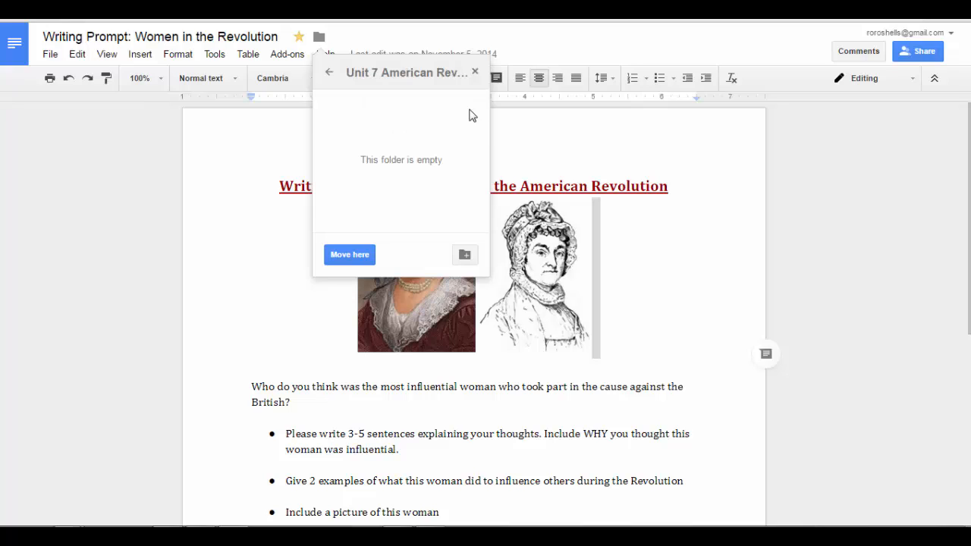
# Add the document to Unit 7 while keeping its current folders, accepting the access warning
pyautogui.click(359, 258)
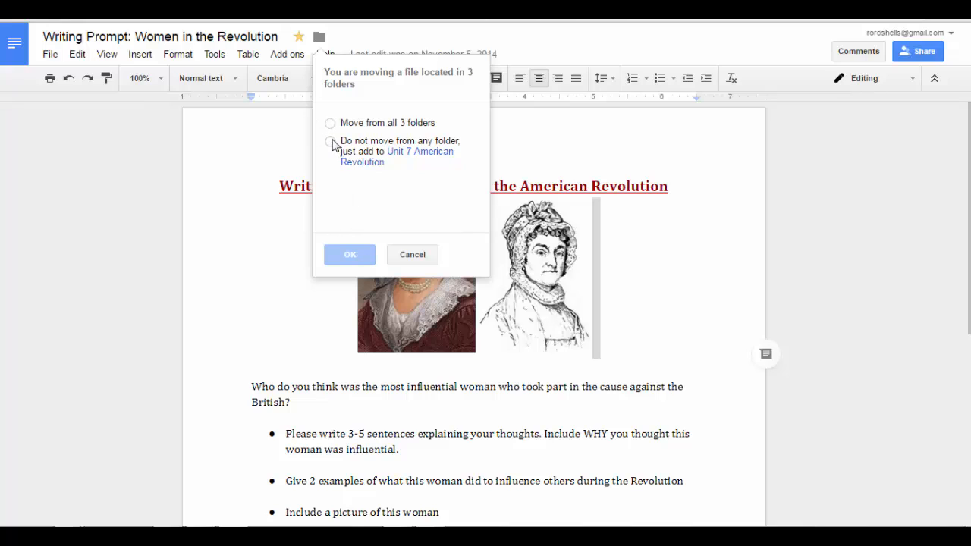
pyautogui.click(330, 141)
pyautogui.click(349, 255)
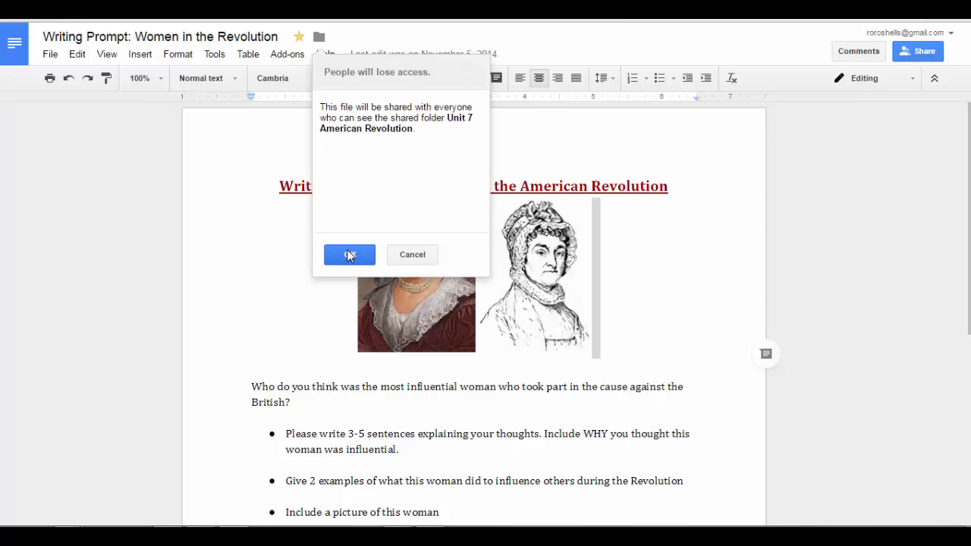
pyautogui.click(351, 256)
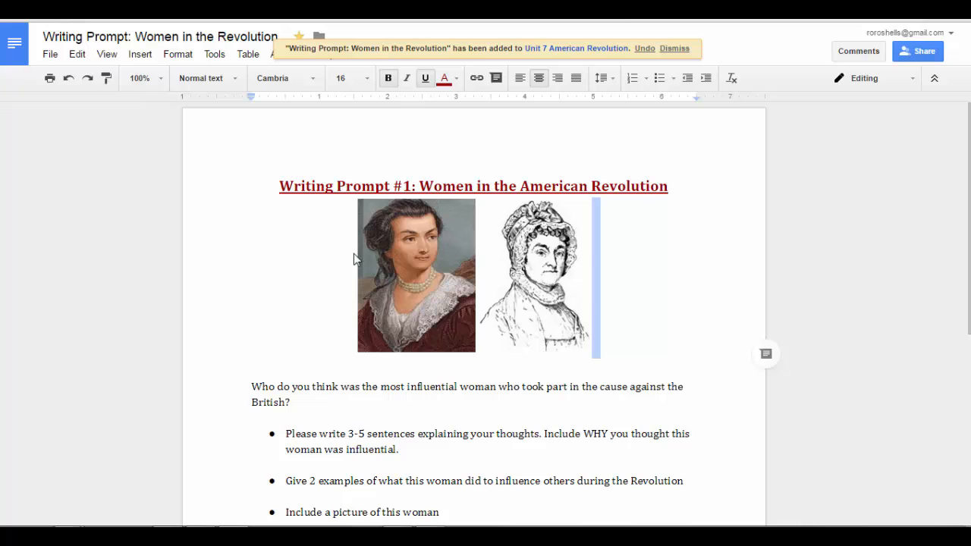
pyautogui.click(691, 249)
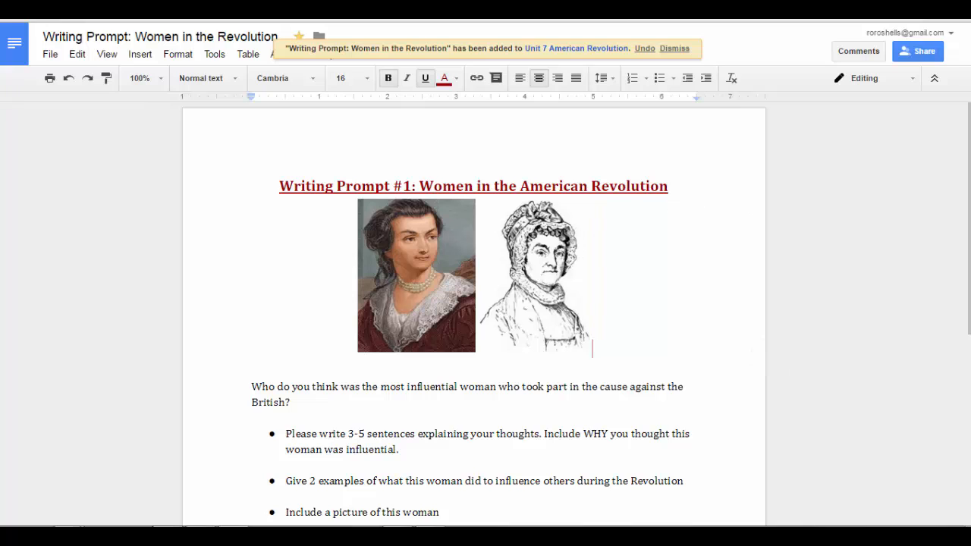
# Switch to Google Drive and open Social Studies > Unit 7 American Revolution
pyautogui.moveTo(72, 519)
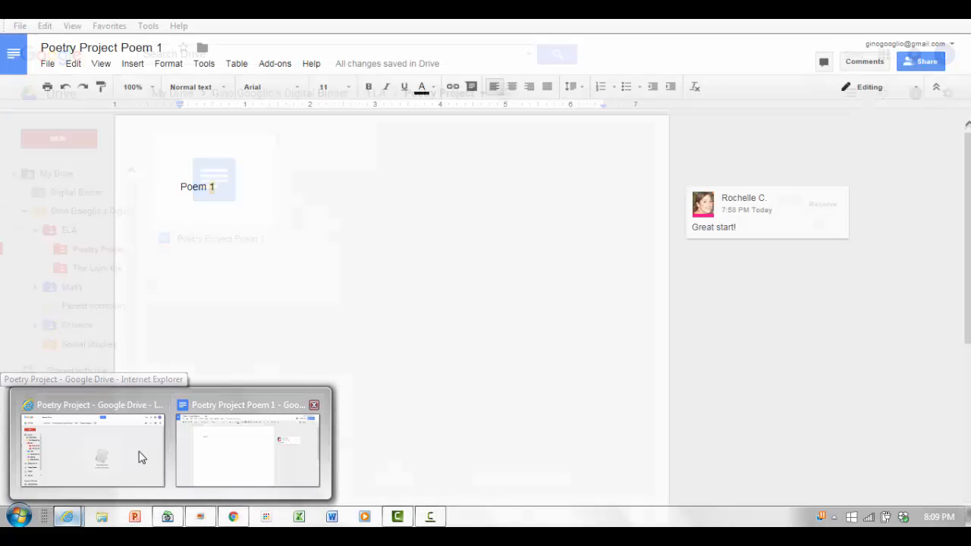
pyautogui.click(135, 455)
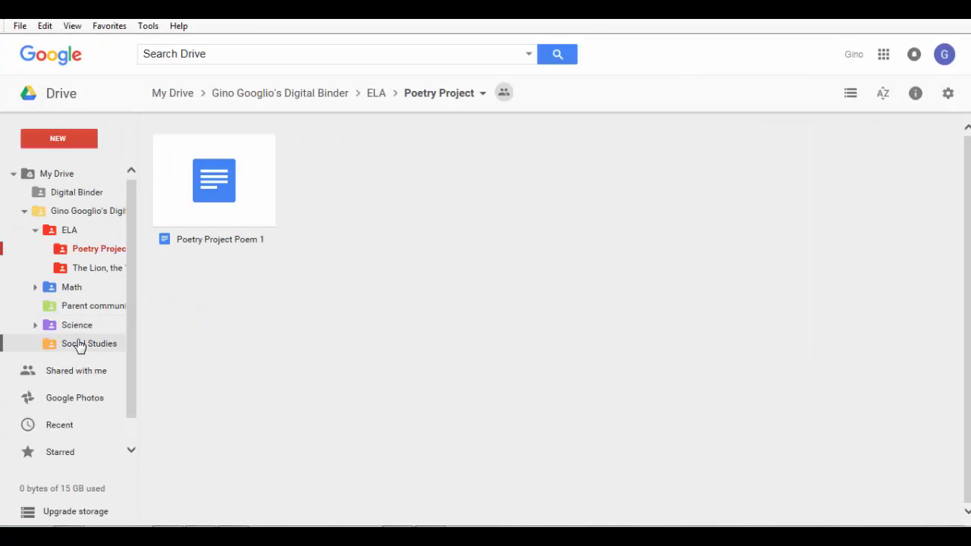
pyautogui.click(80, 346)
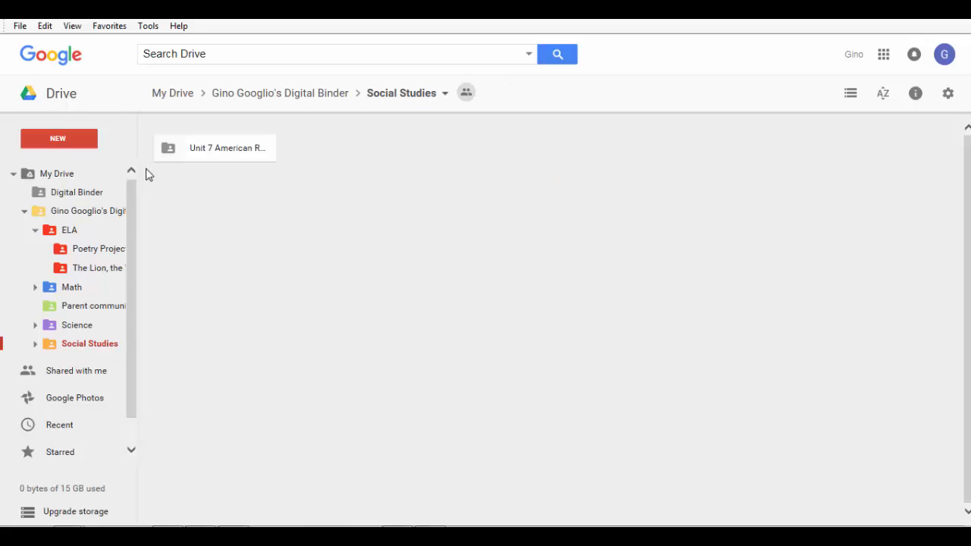
pyautogui.click(173, 149)
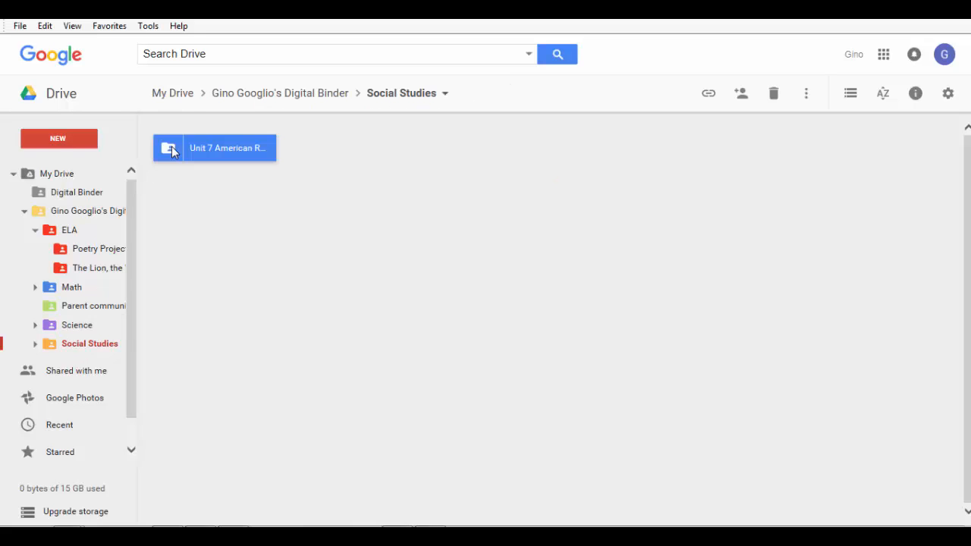
pyautogui.doubleClick(172, 150)
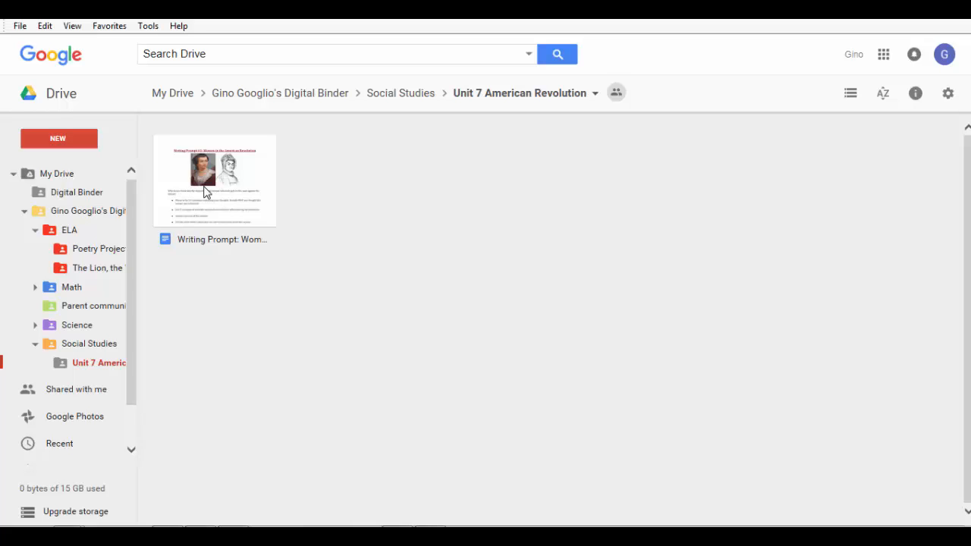
pyautogui.moveTo(479, 525)
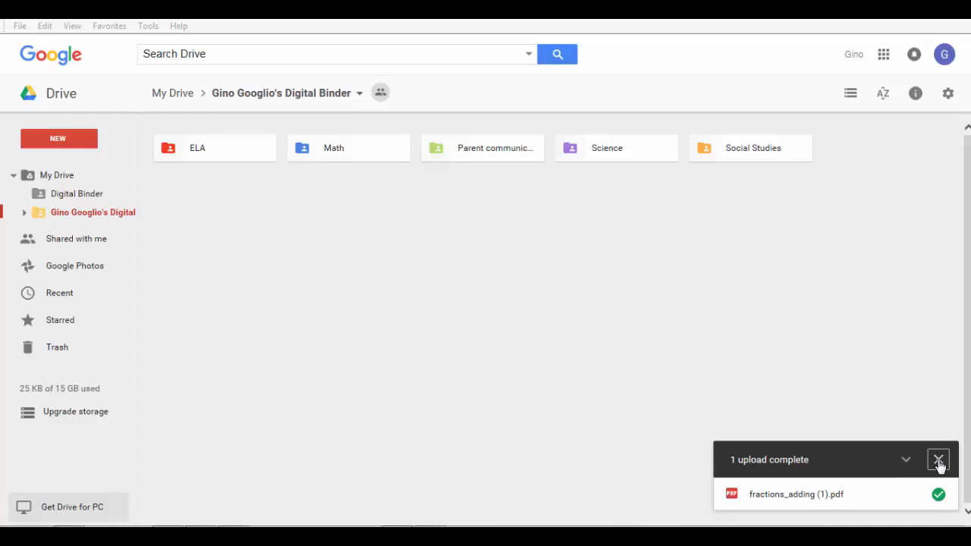
# Dismiss the '1 upload complete' notice, leaving the binder's five subject folders visible
pyautogui.click(938, 461)
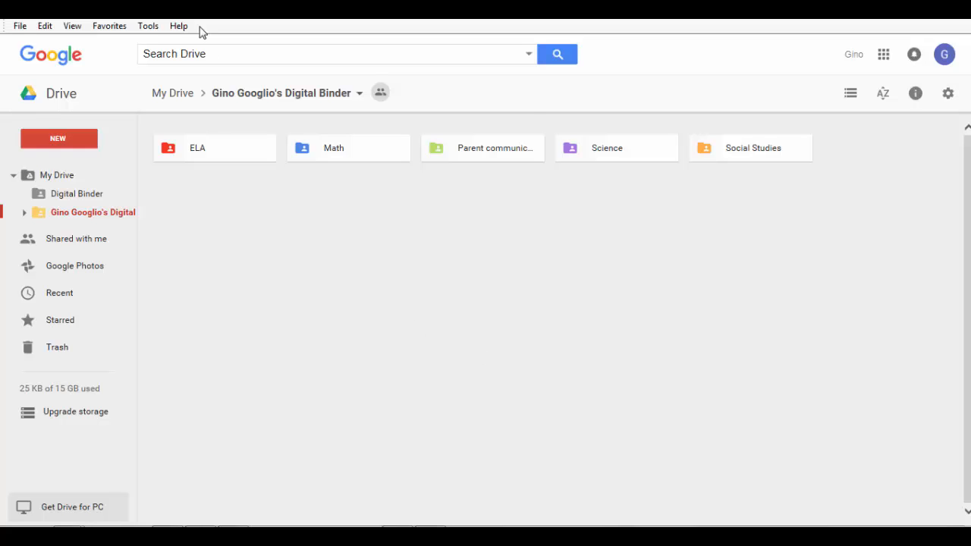
# Preview the fractions_adding (1).pdf suggestion, then search Drive for 'pdf fractions'
pyautogui.click(192, 53)
pyautogui.write('pdf')
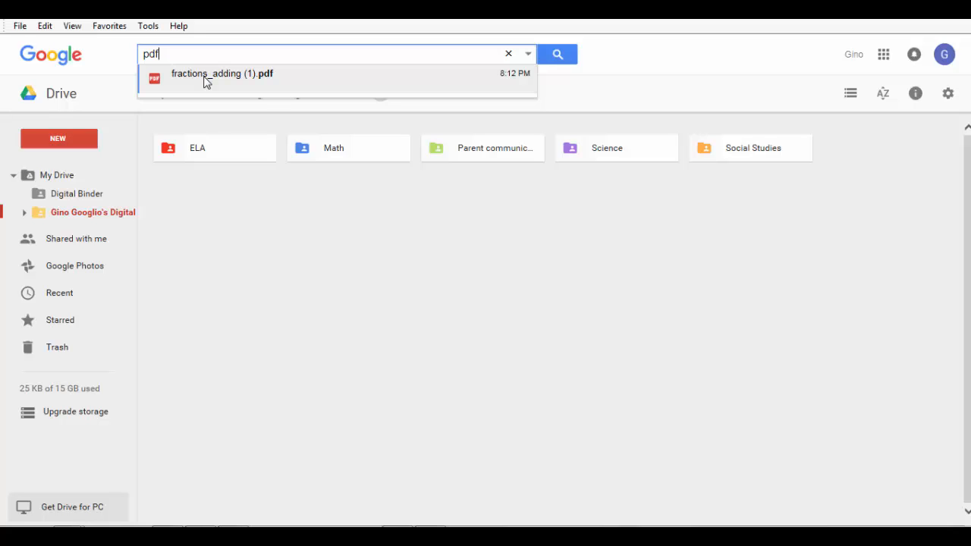
pyautogui.click(204, 76)
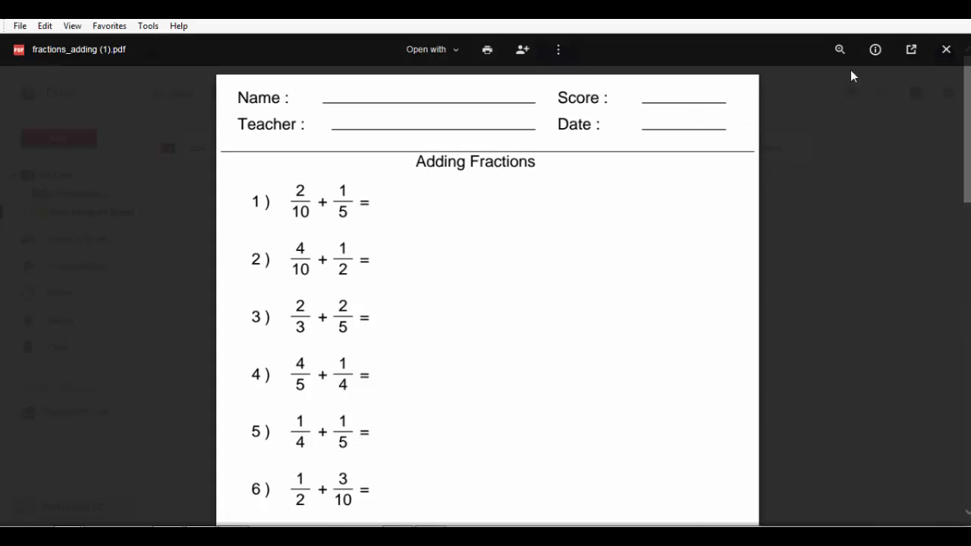
pyautogui.click(946, 50)
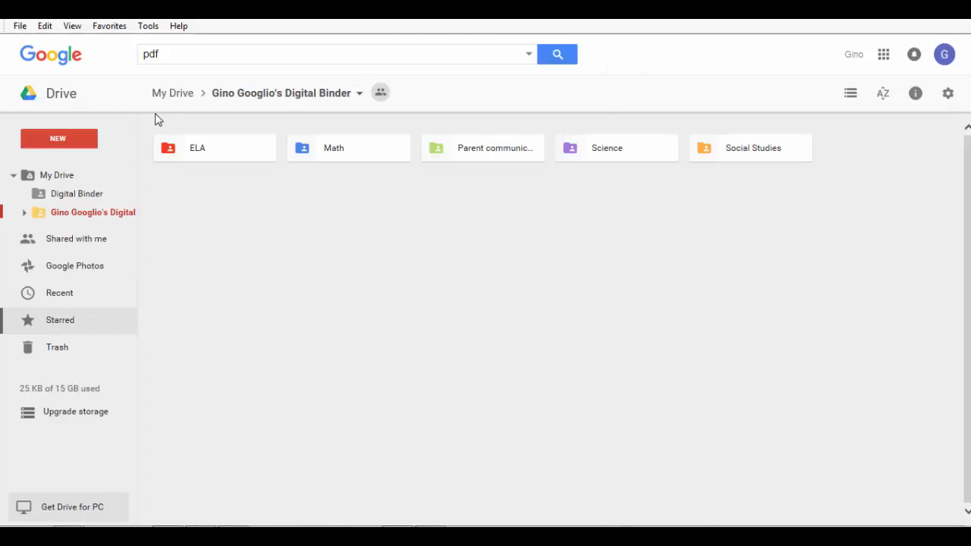
pyautogui.click(198, 54)
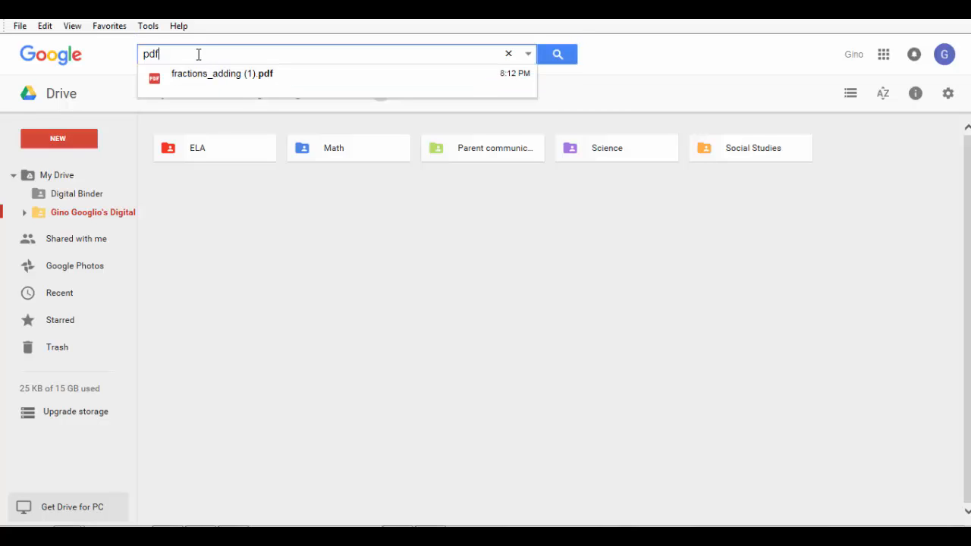
pyautogui.write('fractions')
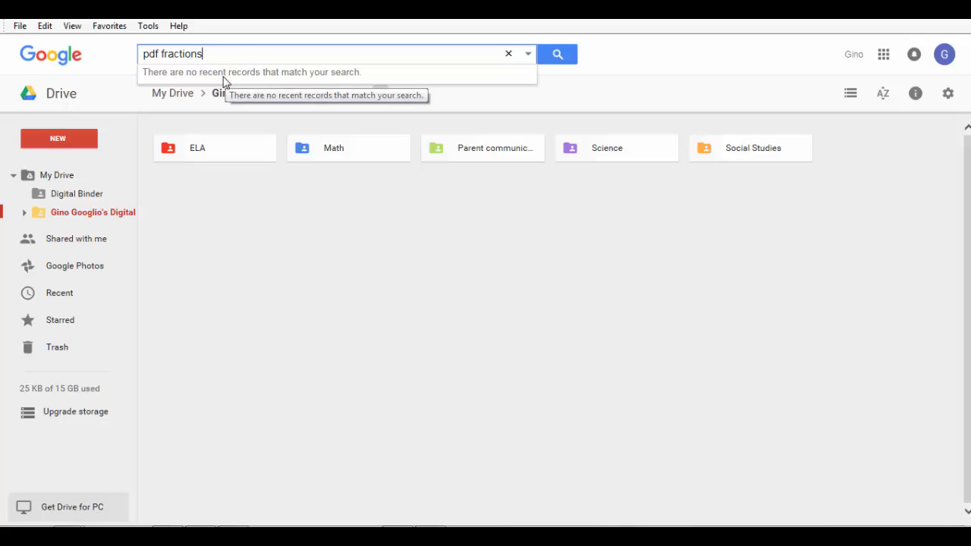
pyautogui.press('Return')
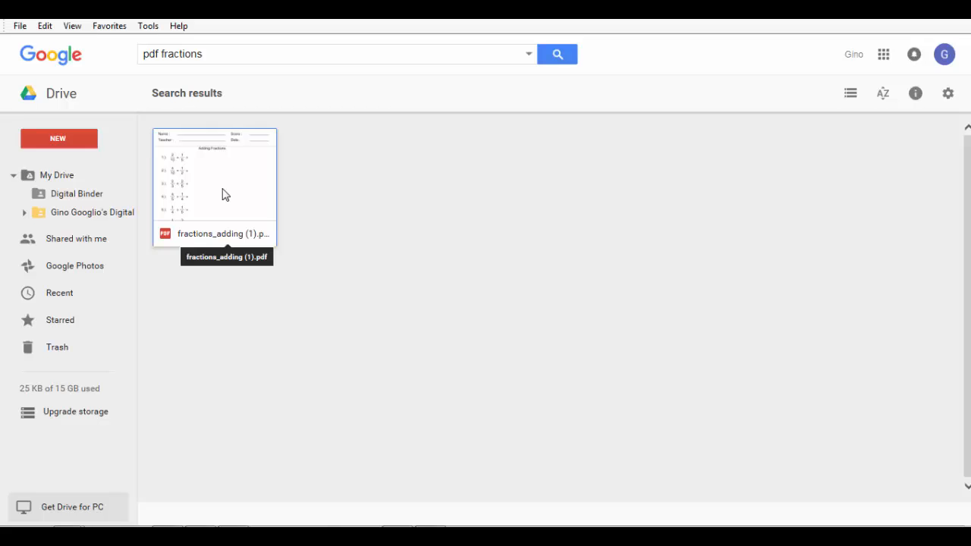
# Drag fractions_adding (1).pdf into Math > Unit 1 - Fractions > Homework and confirm sharing
pyautogui.click(22, 214)
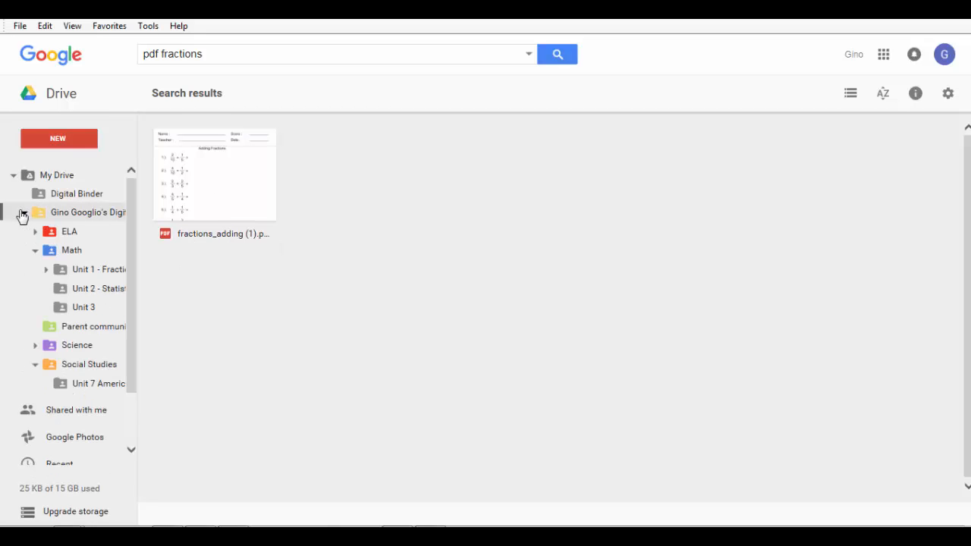
pyautogui.click(47, 270)
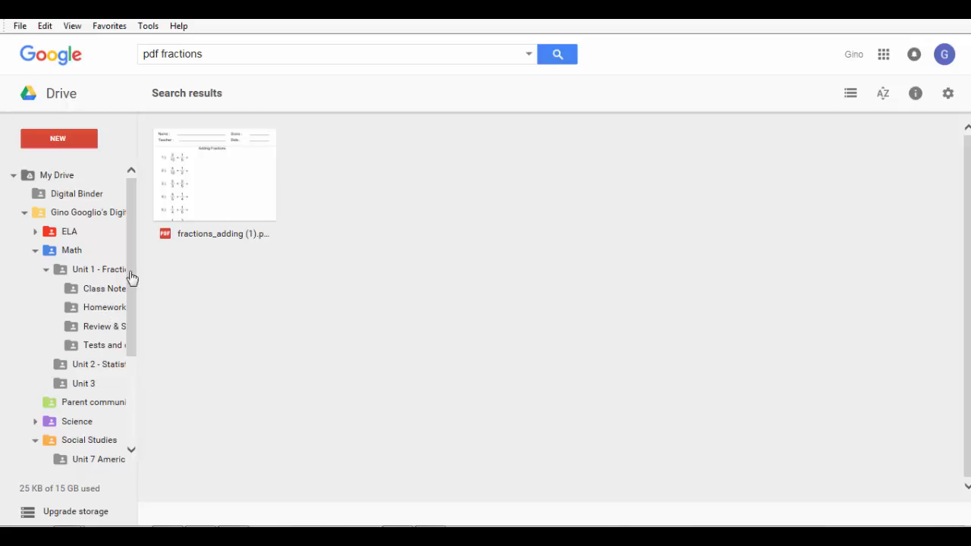
pyautogui.click(227, 175)
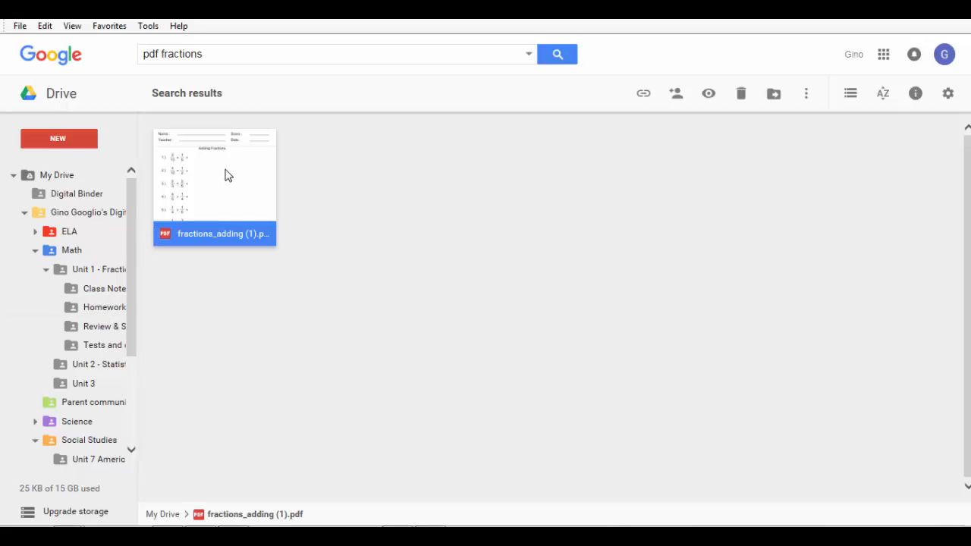
pyautogui.moveTo(225, 175); pyautogui.dragTo(221, 216)
pyautogui.moveTo(233, 165); pyautogui.dragTo(105, 312)
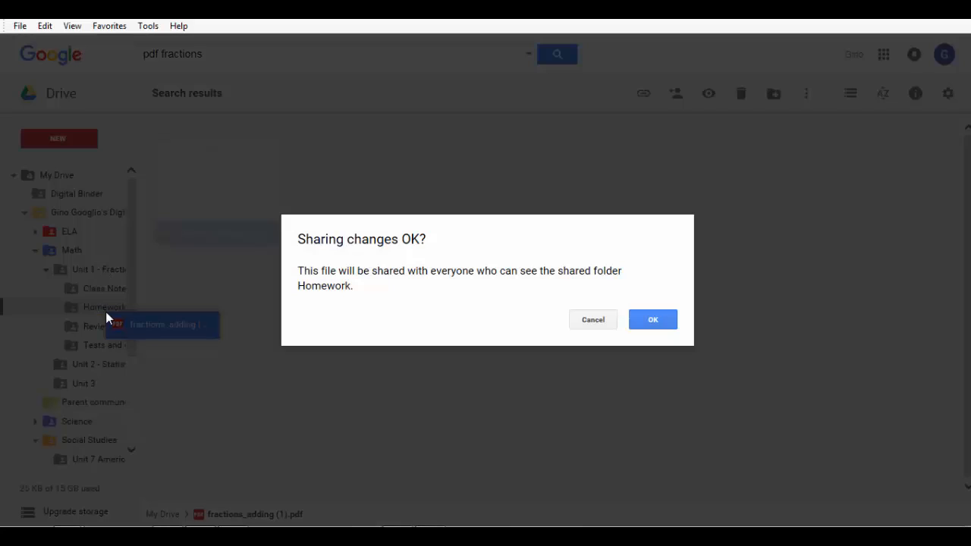
pyautogui.click(652, 318)
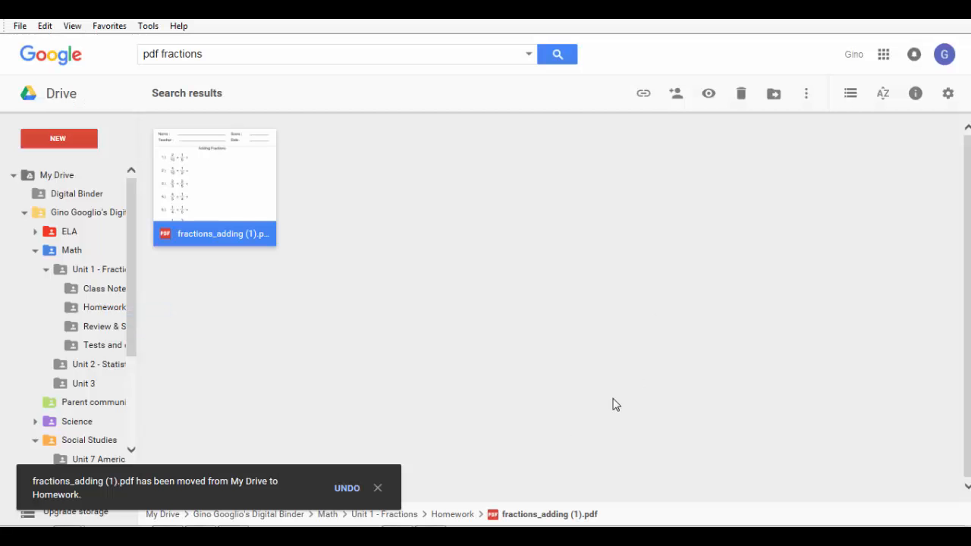
pyautogui.click(378, 489)
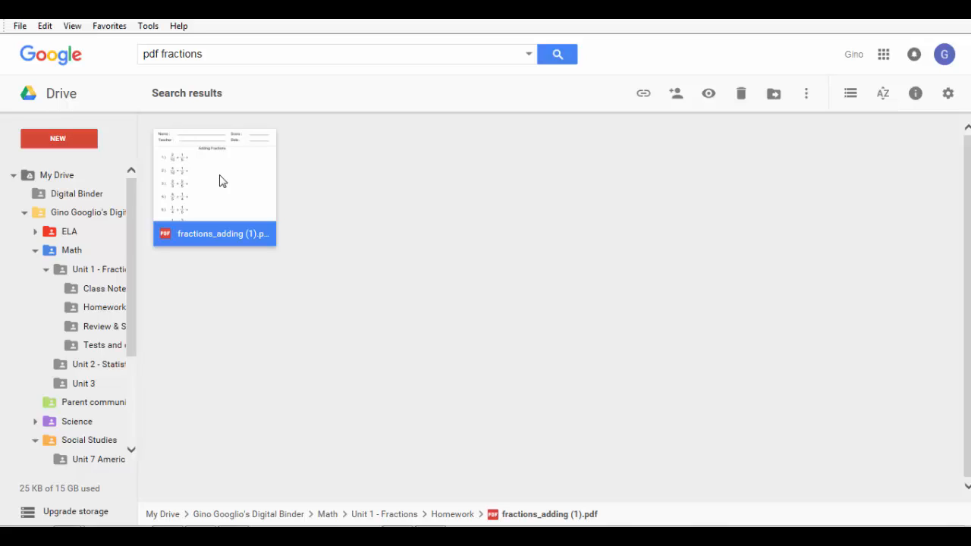
pyautogui.doubleClick(210, 200)
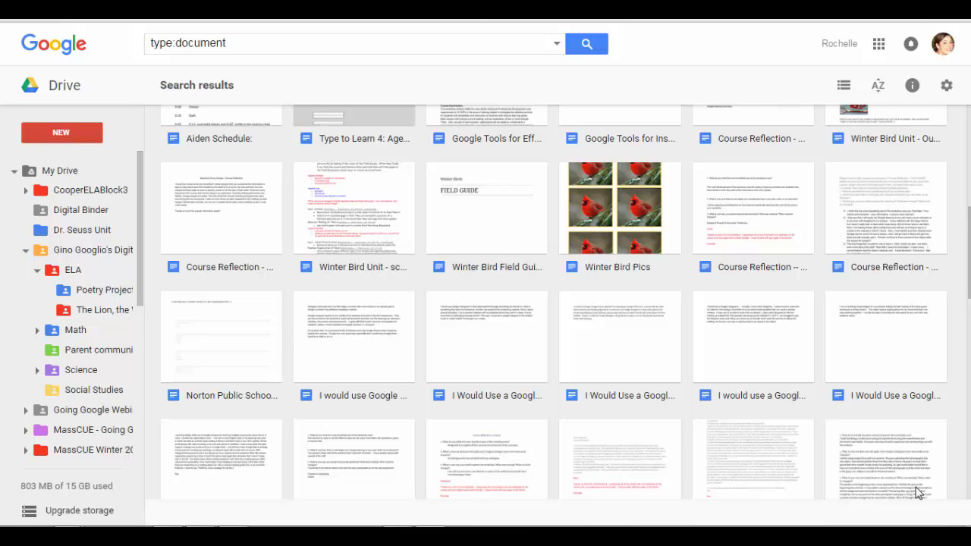
# Copy Winter Bird Field Guide and drag the copy into Science > Bird Unit, confirming sharing
pyautogui.rightClick(477, 220)
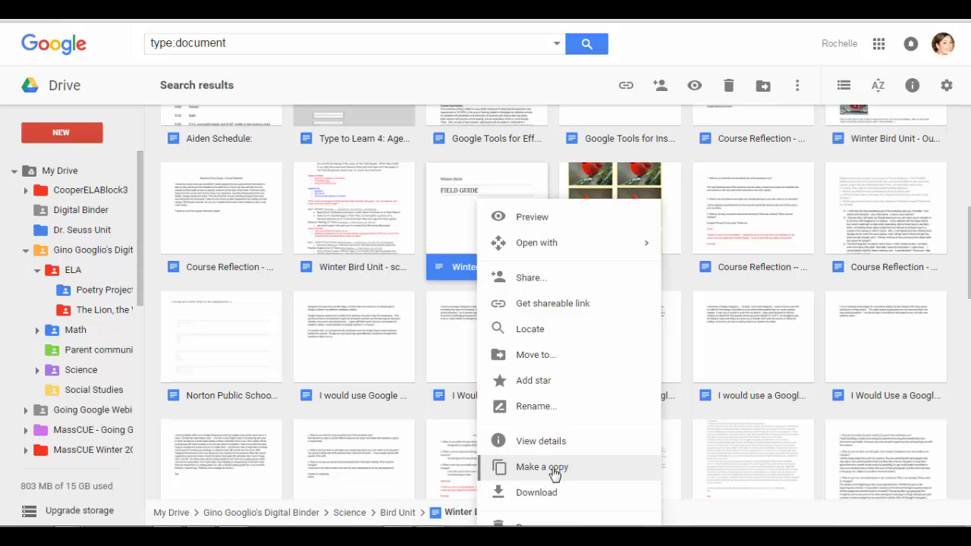
pyautogui.moveTo(969, 228); pyautogui.dragTo(962, 130)
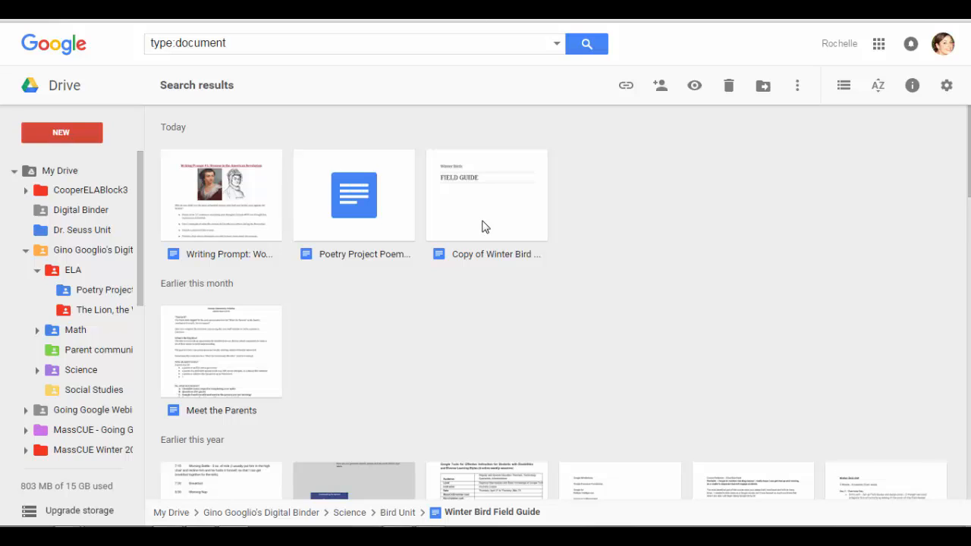
pyautogui.click(35, 371)
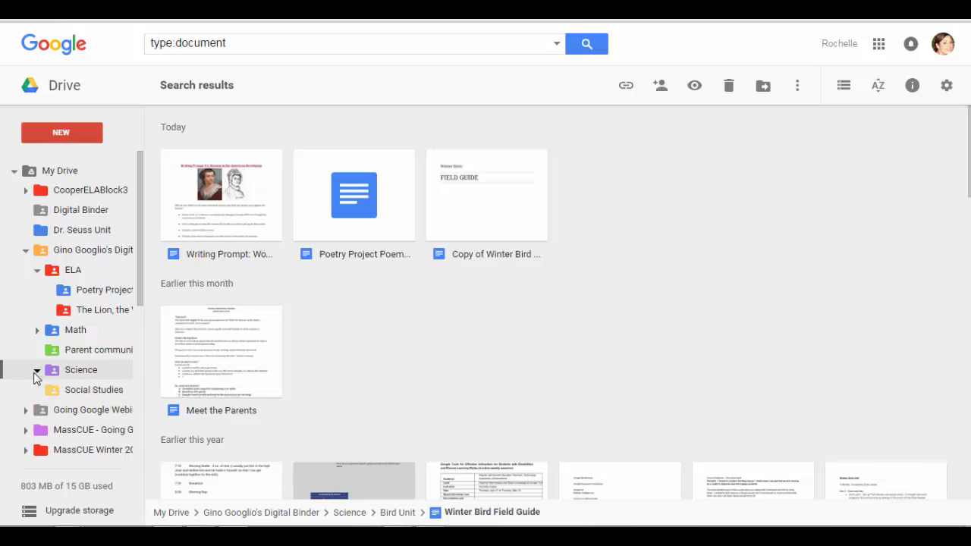
pyautogui.click(89, 391)
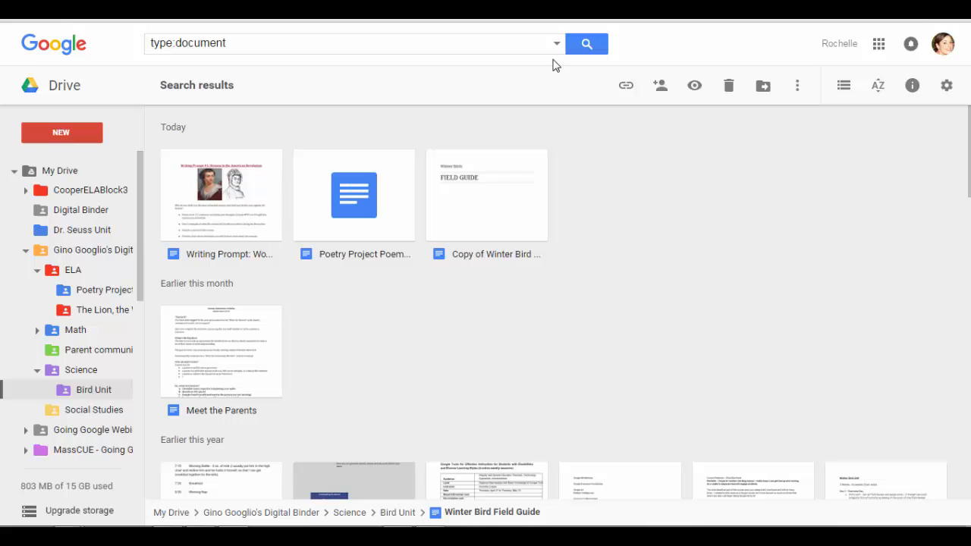
pyautogui.moveTo(529, 178); pyautogui.dragTo(96, 387)
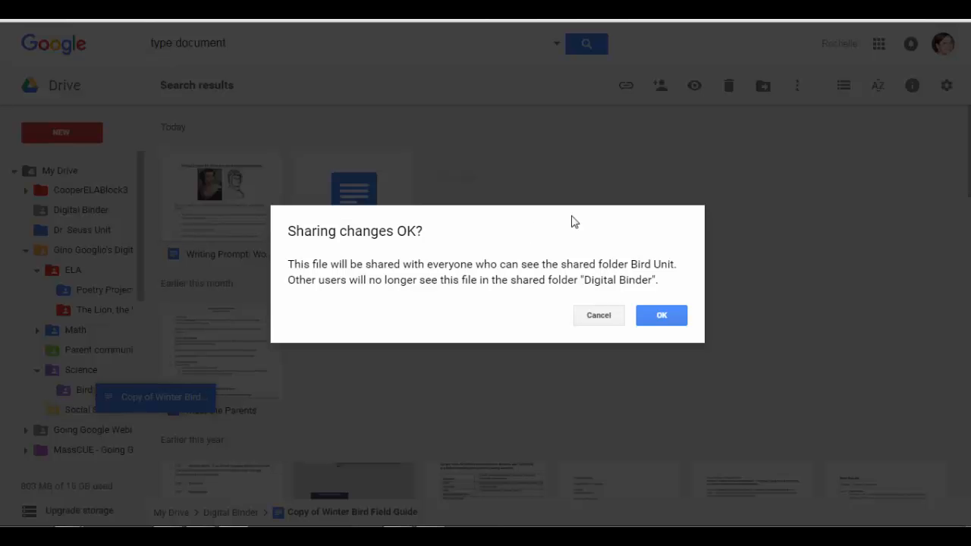
pyautogui.click(661, 316)
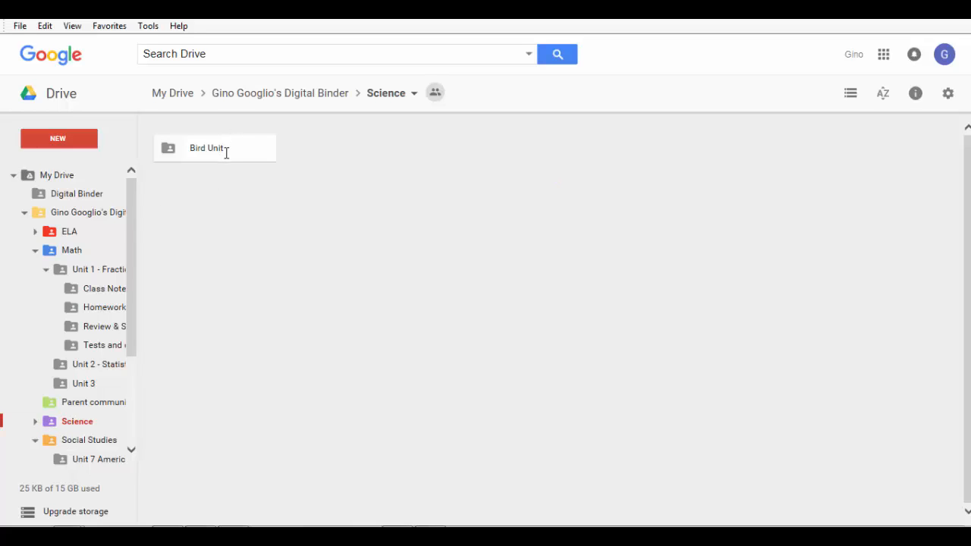
# Open the Bird Unit folder and select Copy of Winter Bird Field Guide
pyautogui.click(189, 155)
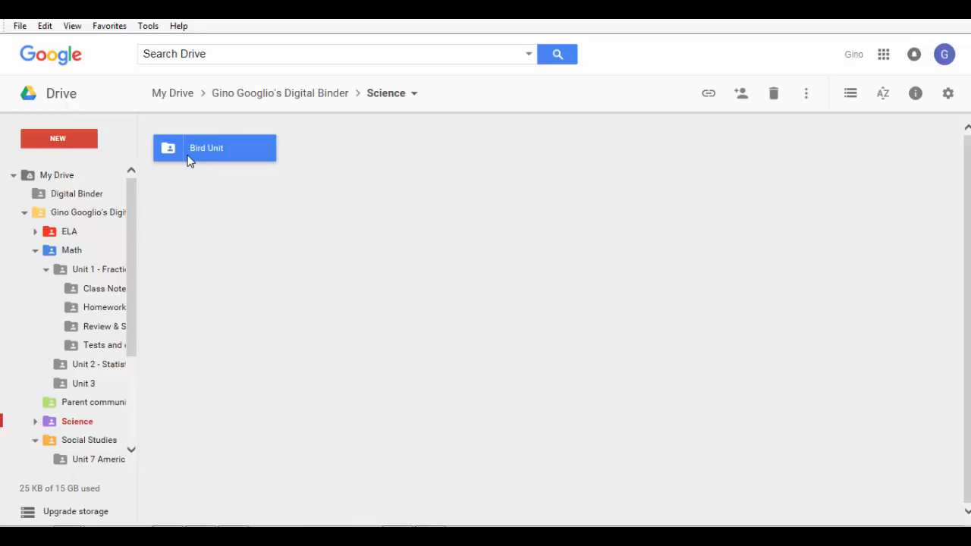
pyautogui.doubleClick(189, 156)
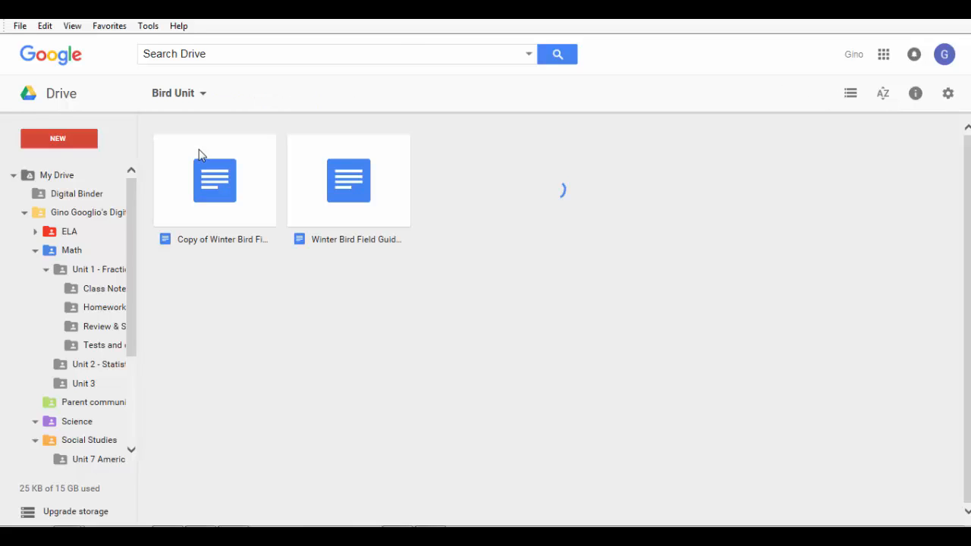
pyautogui.click(267, 209)
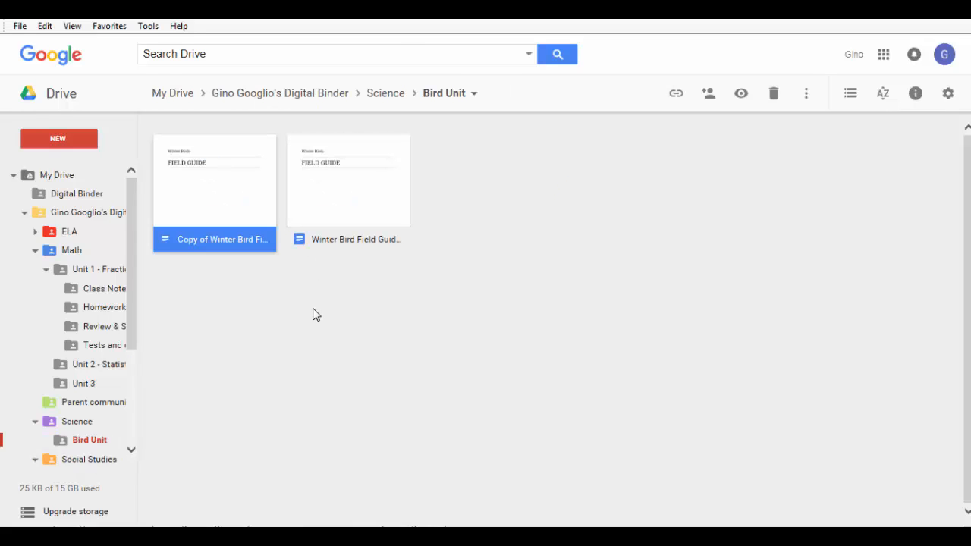